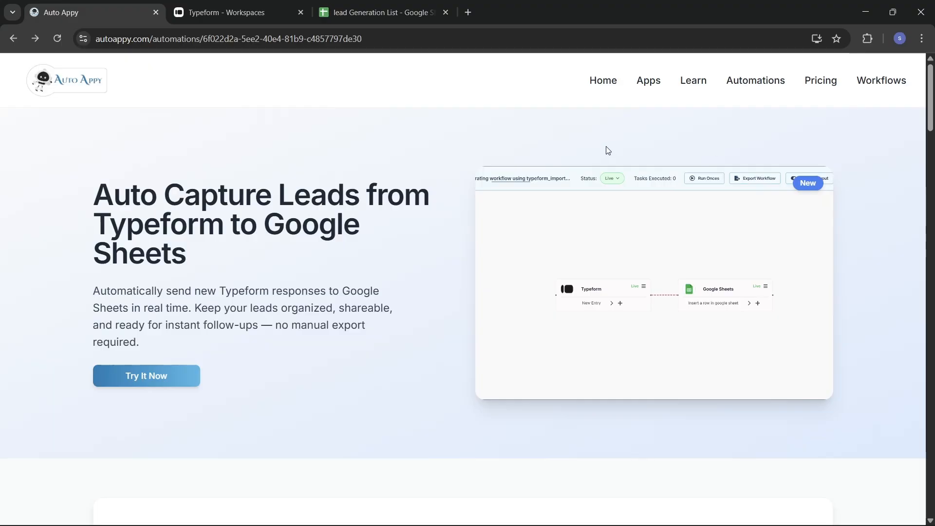
Go to the Auto Appy home page and scroll past Connect Your Apps down to the pricing plans.
{"action": "left_click", "coordinate": [603, 83]}
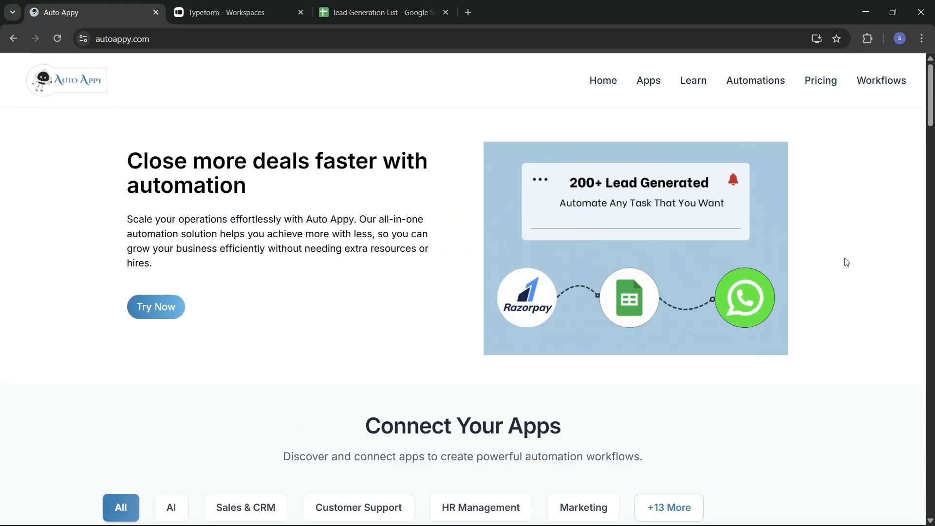
{"action": "scroll", "coordinate": [847, 262], "scroll_direction": "down", "scroll_amount": 6}
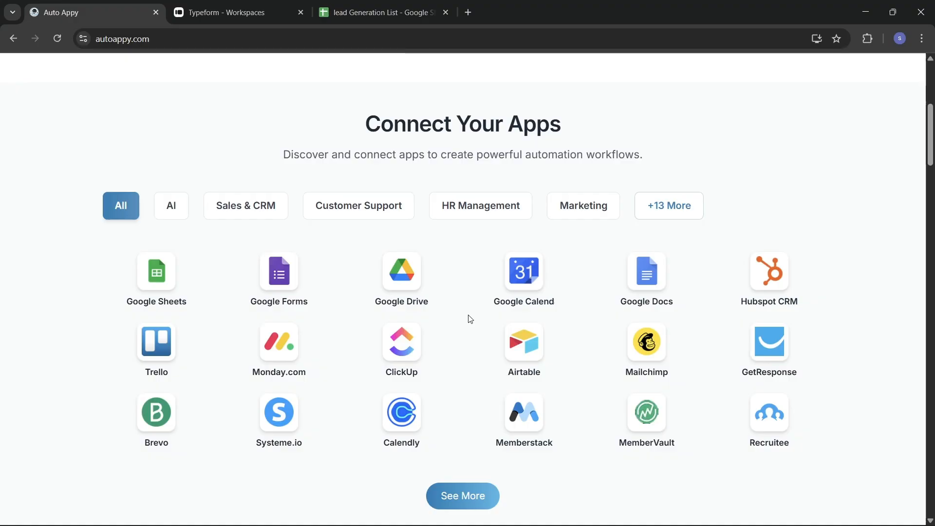
{"action": "scroll", "coordinate": [470, 319], "scroll_direction": "down", "scroll_amount": 2}
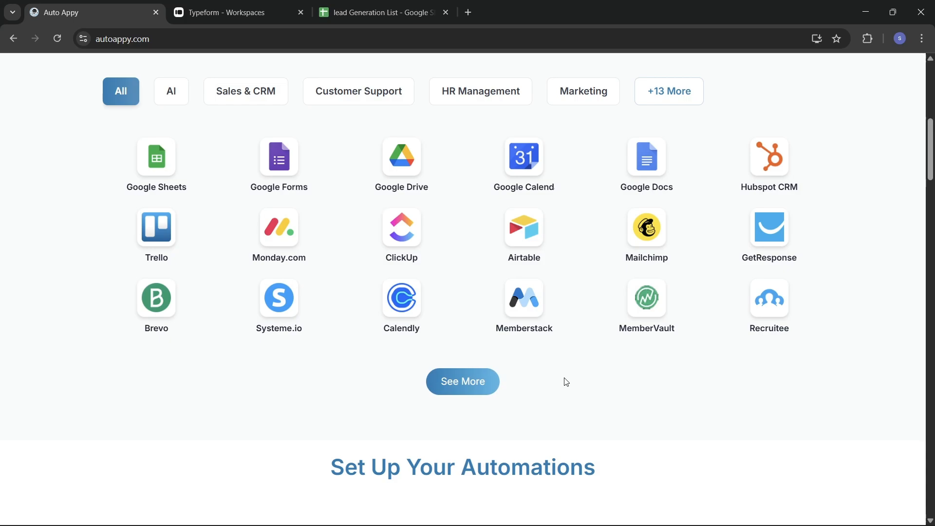
{"action": "scroll", "coordinate": [566, 382], "scroll_direction": "down", "scroll_amount": 6}
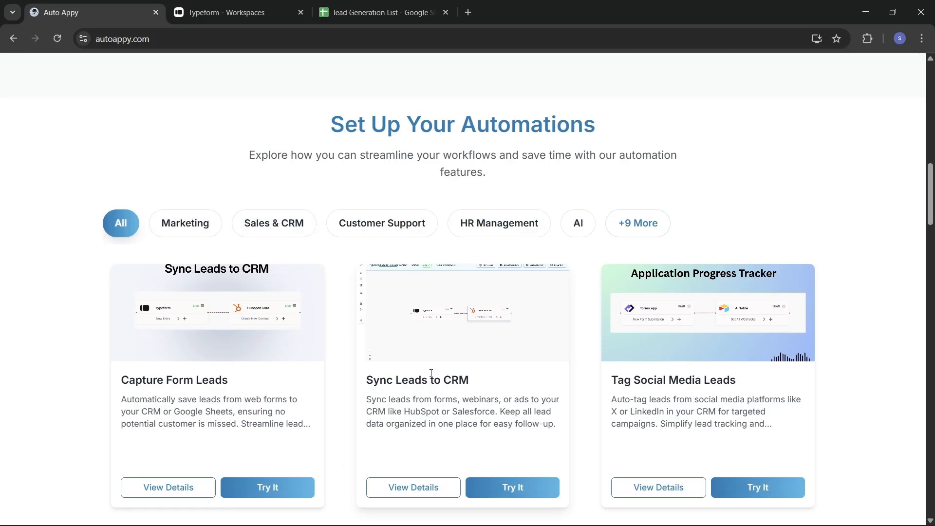
{"action": "scroll", "coordinate": [431, 373], "scroll_direction": "down", "scroll_amount": 2}
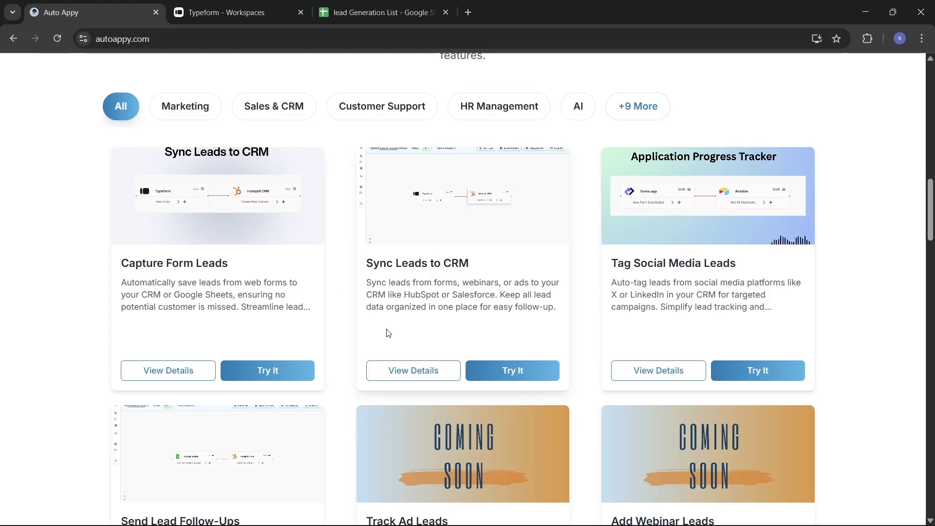
{"action": "scroll", "coordinate": [503, 362], "scroll_direction": "down", "scroll_amount": 6}
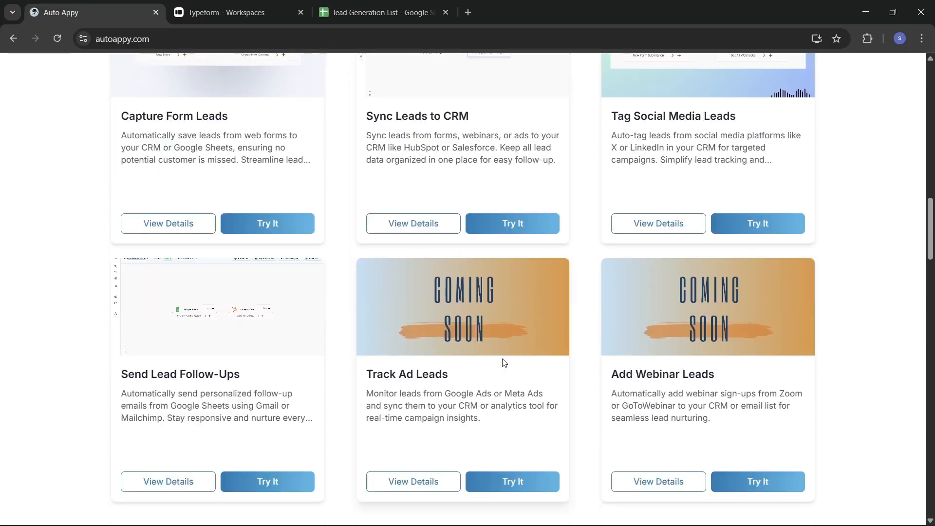
{"action": "scroll", "coordinate": [503, 363], "scroll_direction": "down", "scroll_amount": 4}
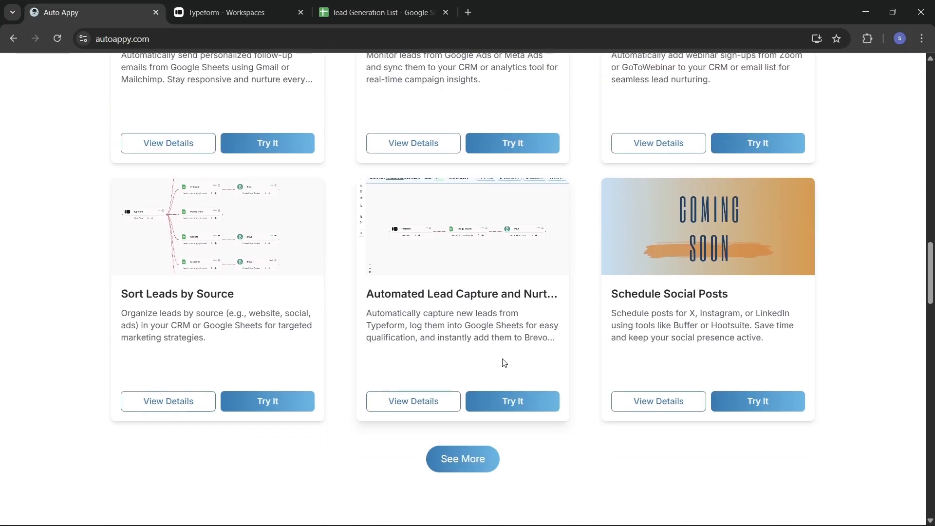
{"action": "scroll", "coordinate": [504, 362], "scroll_direction": "down", "scroll_amount": 14}
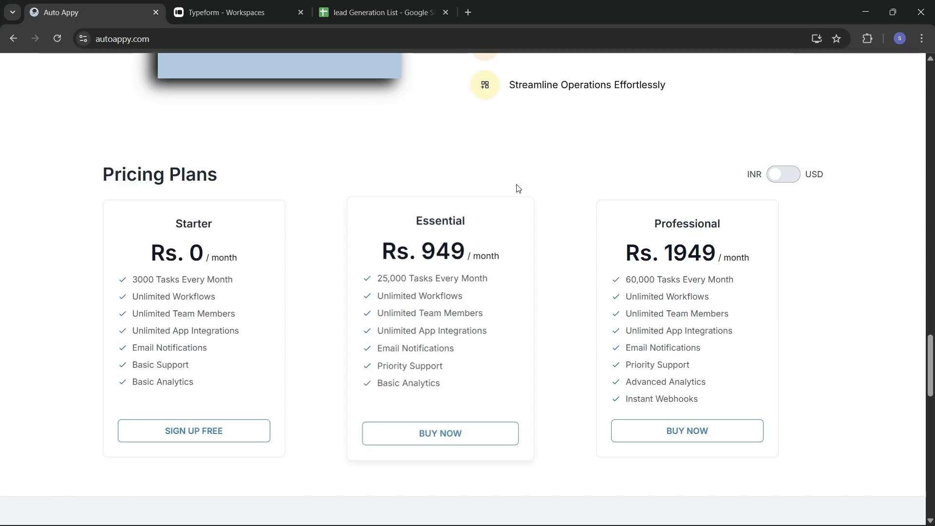
Scroll back up from the pricing plans to the top and open the Workflows dashboard.
{"action": "scroll", "coordinate": [713, 149], "scroll_direction": "up", "scroll_amount": 3}
{"action": "scroll", "coordinate": [714, 150], "scroll_direction": "up", "scroll_amount": 15}
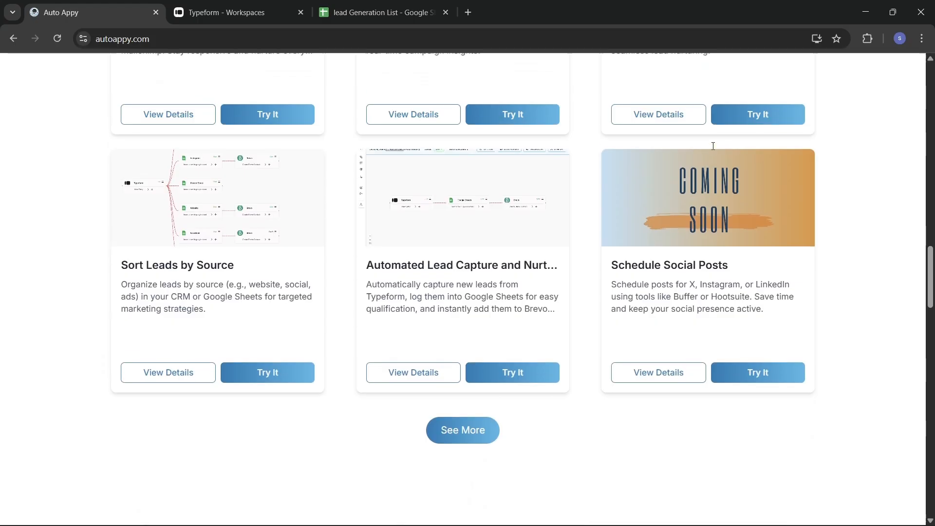
{"action": "scroll", "coordinate": [712, 145], "scroll_direction": "up", "scroll_amount": 15}
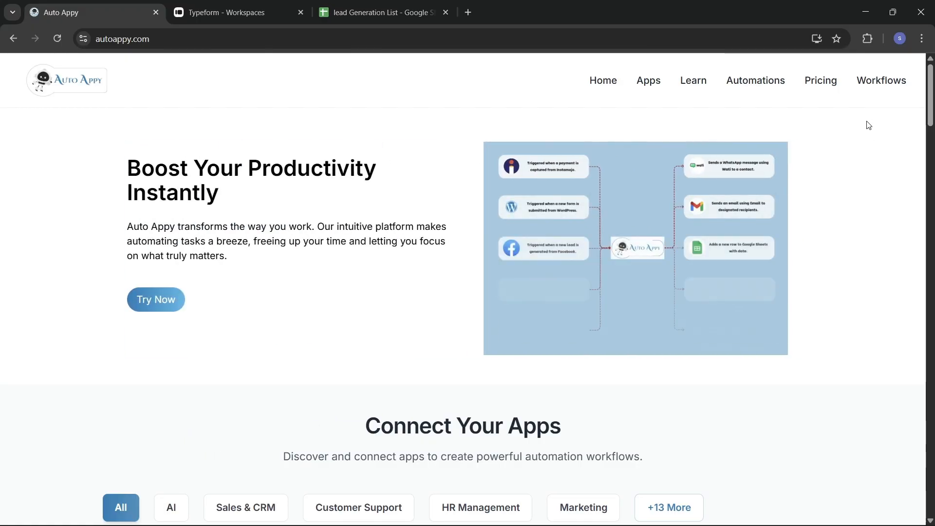
{"action": "left_click", "coordinate": [883, 84]}
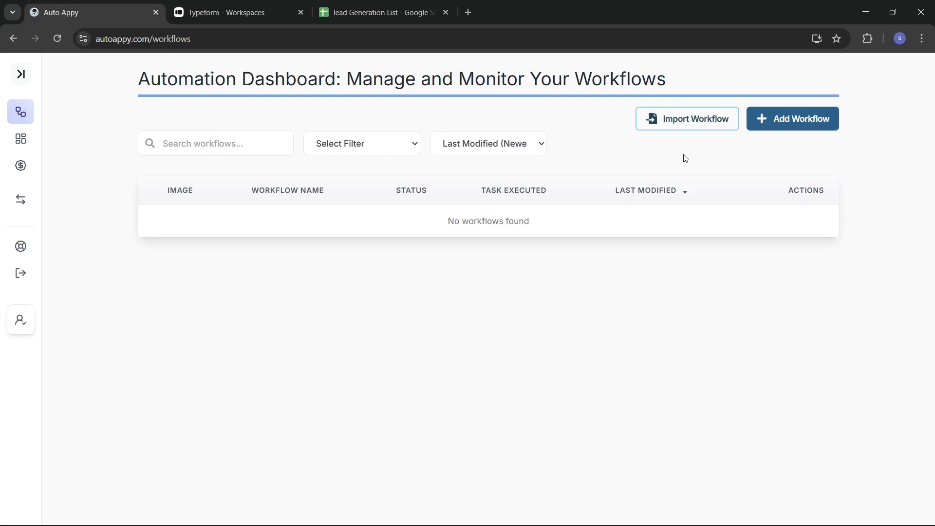
Return from the empty Automation Dashboard to the Auto Appy home page.
{"action": "left_click", "coordinate": [15, 41]}
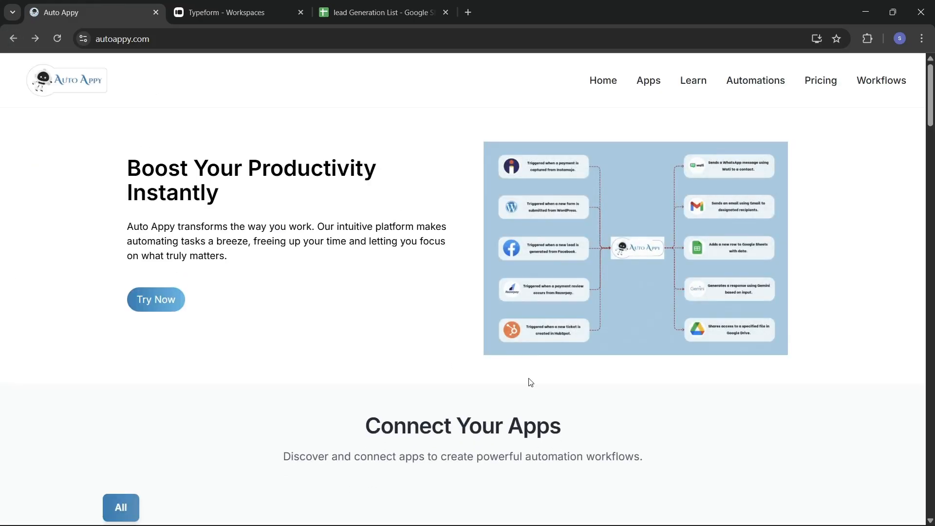
Scroll to the automation cards and open the Capture Form Leads details.
{"action": "scroll", "coordinate": [531, 382], "scroll_direction": "down", "scroll_amount": 15}
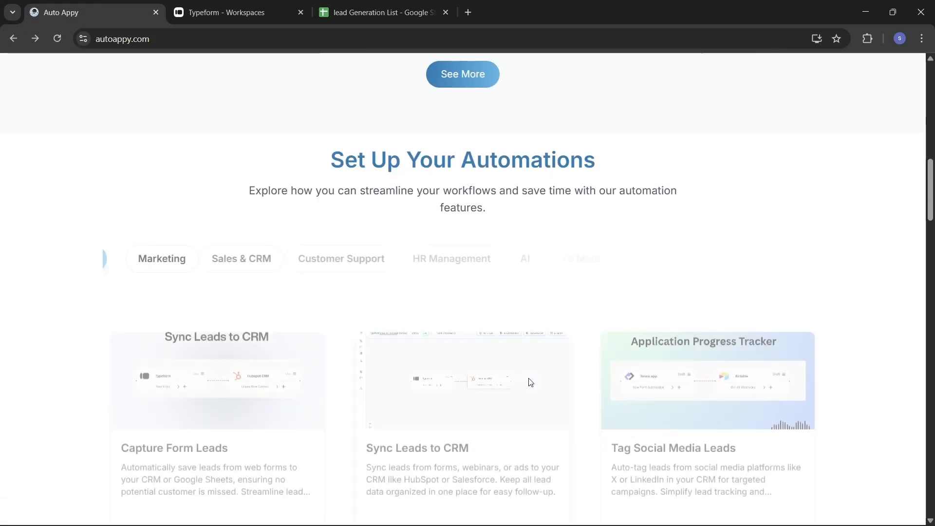
{"action": "scroll", "coordinate": [531, 382], "scroll_direction": "down", "scroll_amount": 5}
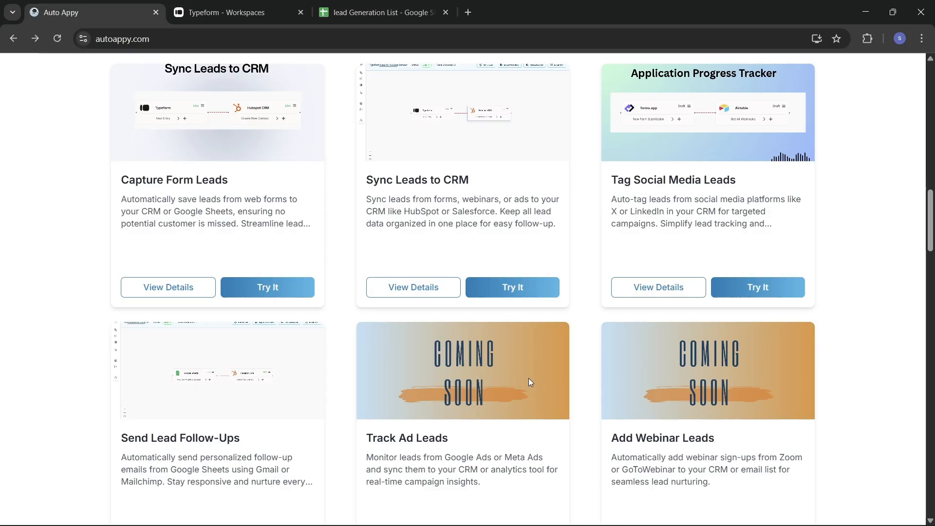
{"action": "scroll", "coordinate": [528, 378], "scroll_direction": "up", "scroll_amount": 6}
{"action": "scroll", "coordinate": [528, 382], "scroll_direction": "down", "scroll_amount": 4}
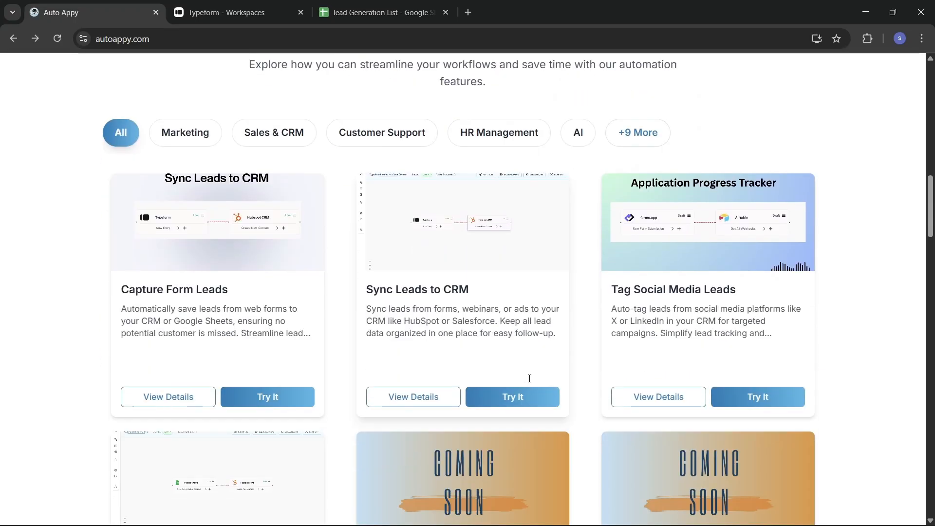
{"action": "scroll", "coordinate": [530, 377], "scroll_direction": "down", "scroll_amount": 2}
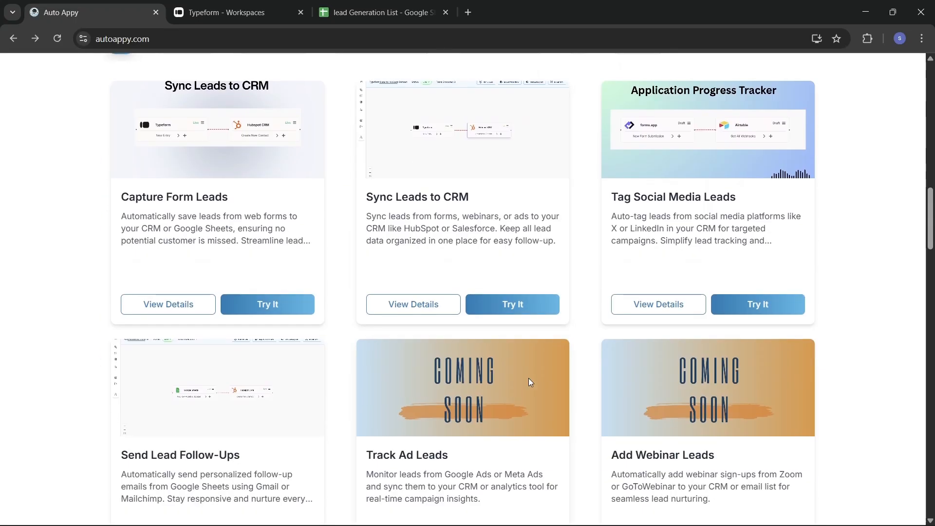
{"action": "left_click", "coordinate": [162, 305]}
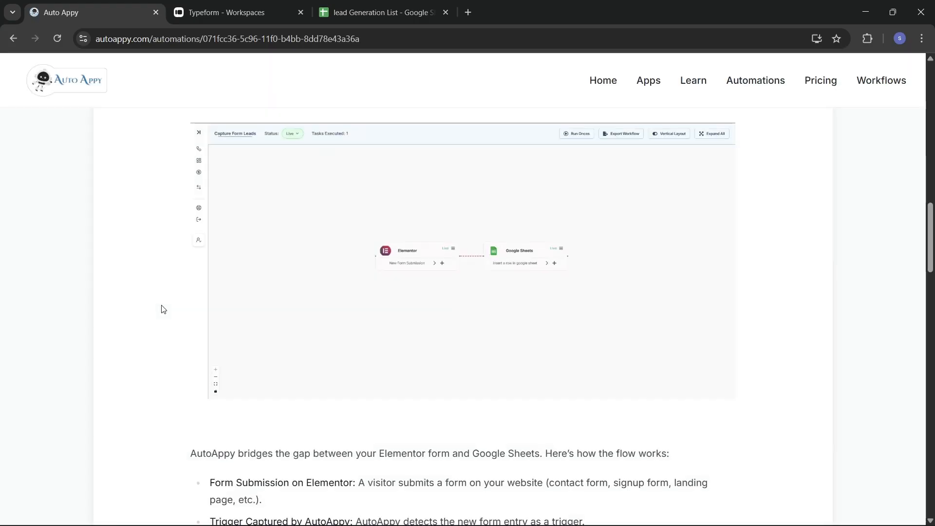
Read through the Capture Form Leads setup steps, then go back to the templates list.
{"action": "scroll", "coordinate": [363, 318], "scroll_direction": "down", "scroll_amount": 20}
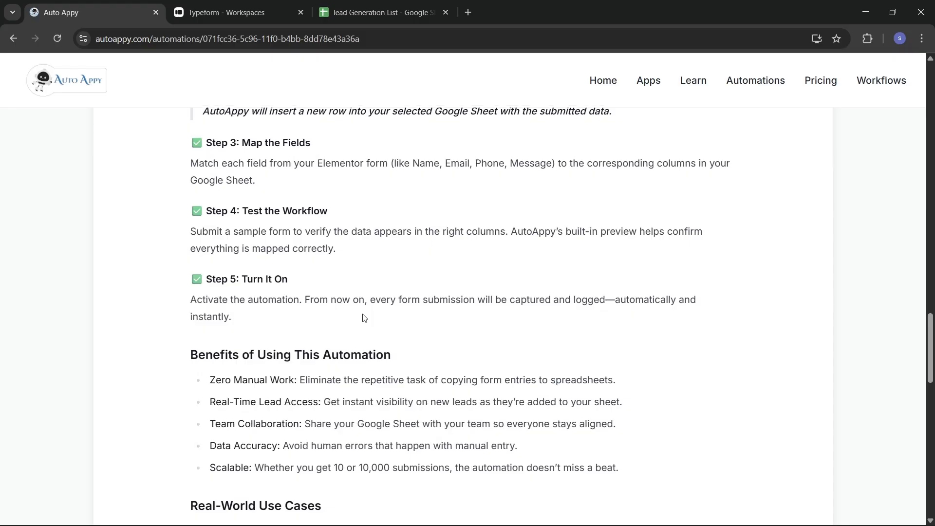
{"action": "scroll", "coordinate": [363, 317], "scroll_direction": "down", "scroll_amount": 3}
{"action": "scroll", "coordinate": [361, 317], "scroll_direction": "up", "scroll_amount": 15}
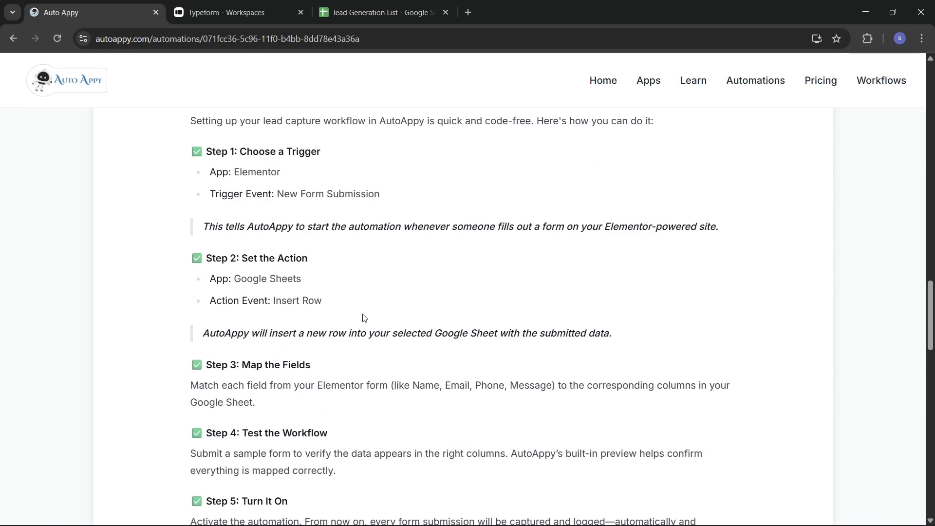
{"action": "left_click", "coordinate": [13, 38]}
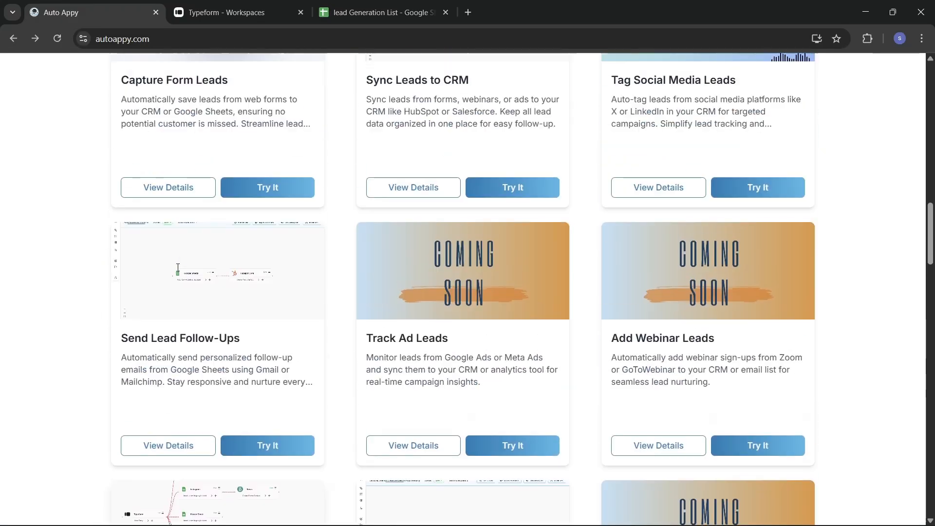
Try the Capture Form Leads template, export the workflow as JSON, and reveal it in Downloads.
{"action": "left_click", "coordinate": [260, 267]}
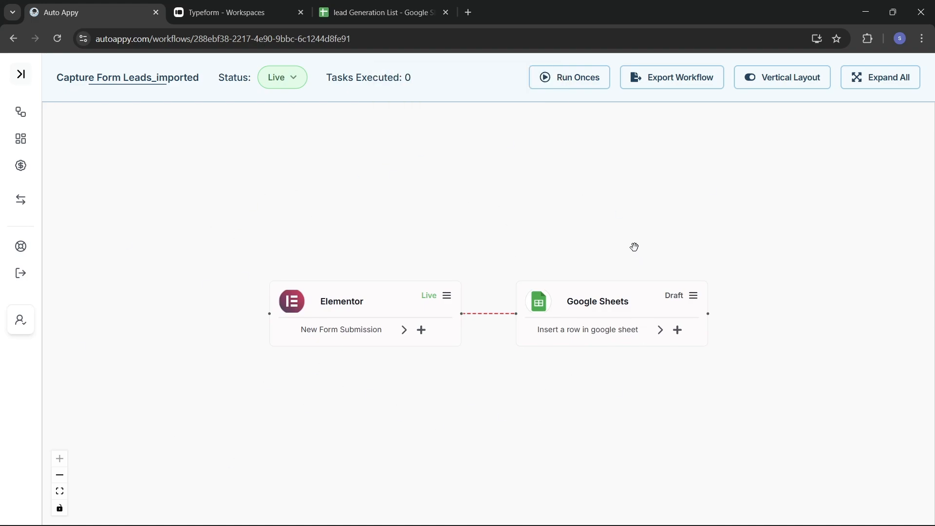
{"action": "left_click", "coordinate": [670, 81]}
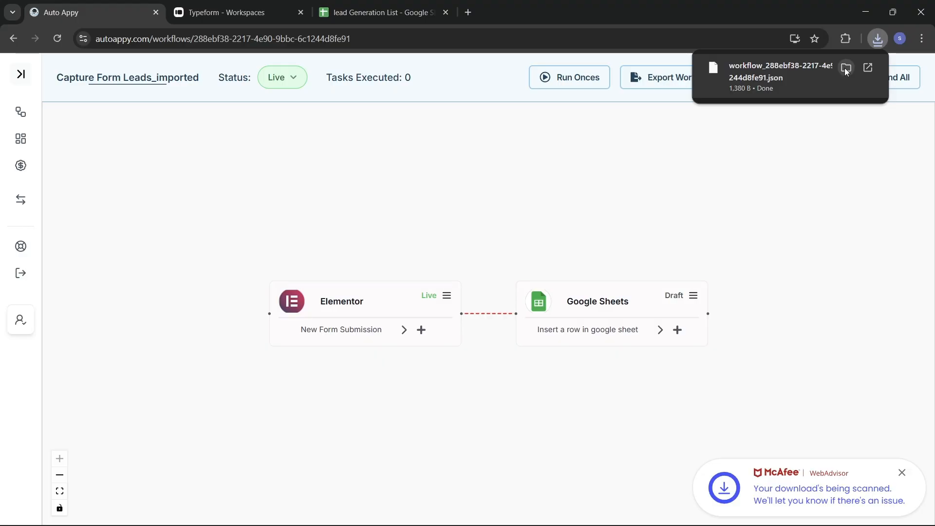
{"action": "left_click", "coordinate": [845, 68]}
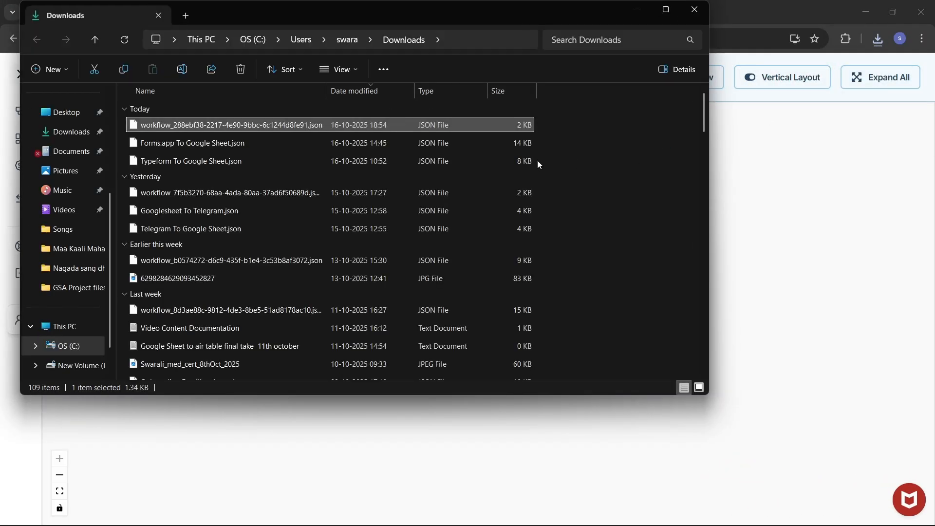
Rename the exported workflow JSON file to CRM.json, then close the Downloads window.
{"action": "right_click", "coordinate": [259, 126]}
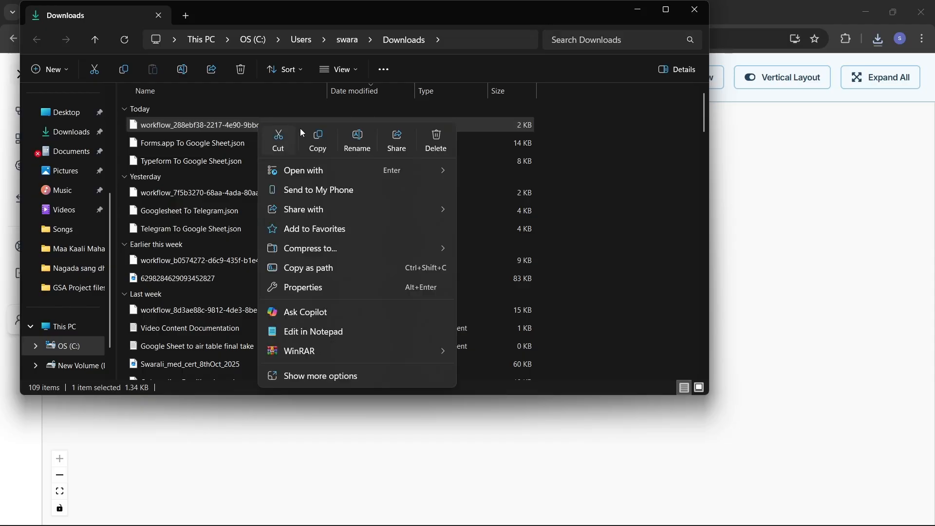
{"action": "left_click", "coordinate": [361, 138]}
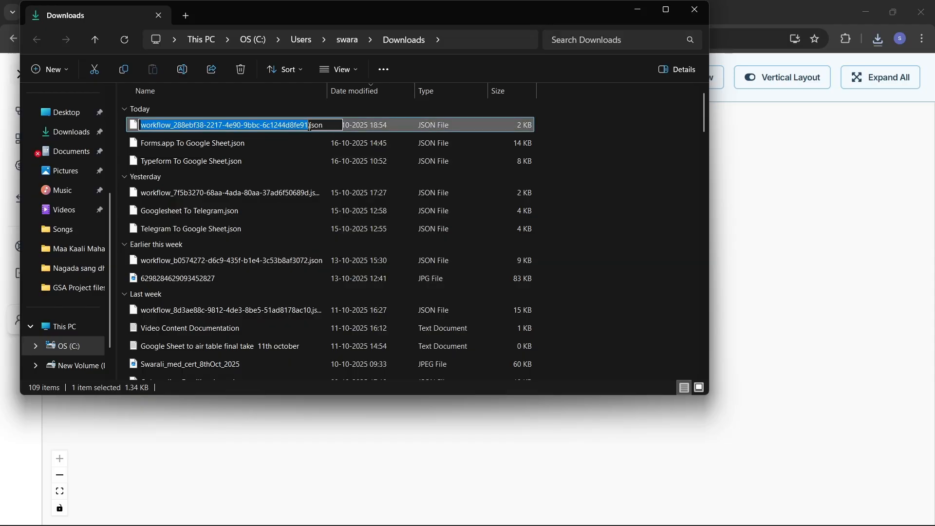
{"action": "key", "text": "BackSpace"}
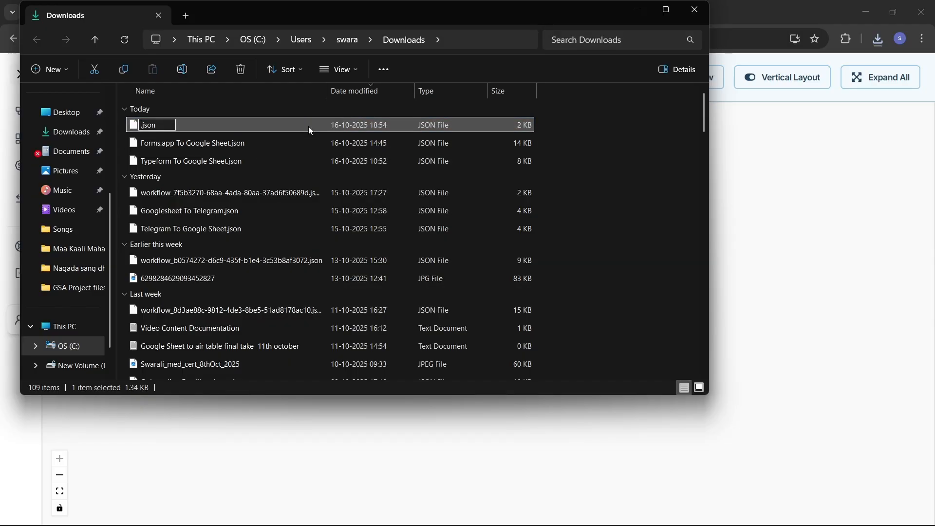
{"action": "type", "text": "CRM"}
{"action": "key", "text": "Return"}
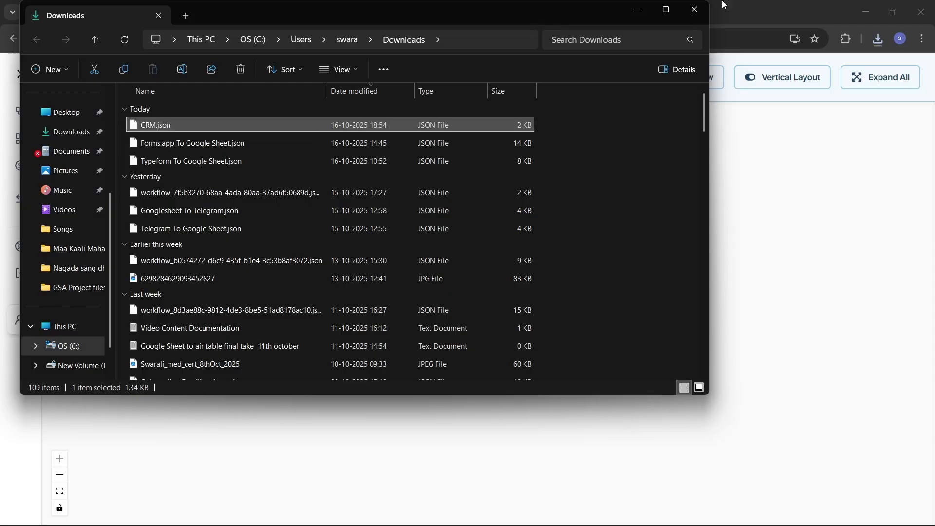
{"action": "left_click", "coordinate": [682, 17]}
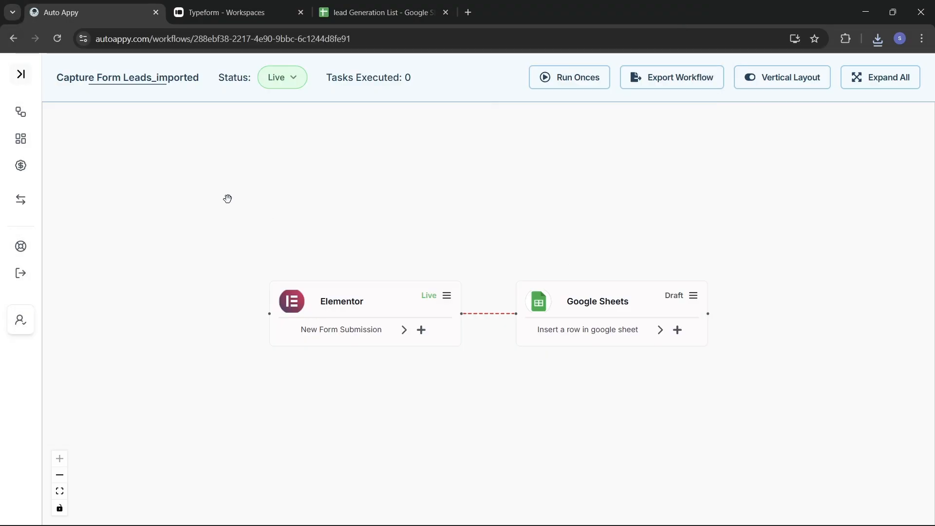
Import 'Forms.app To Google Sheet.json' from the workflows dashboard, then go back to the dashboard.
{"action": "left_click", "coordinate": [20, 113]}
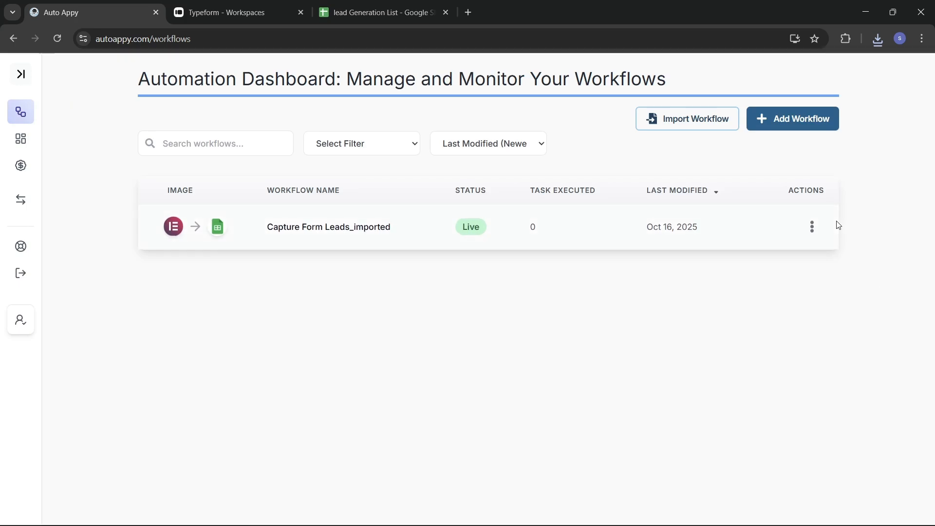
{"action": "left_click", "coordinate": [661, 128]}
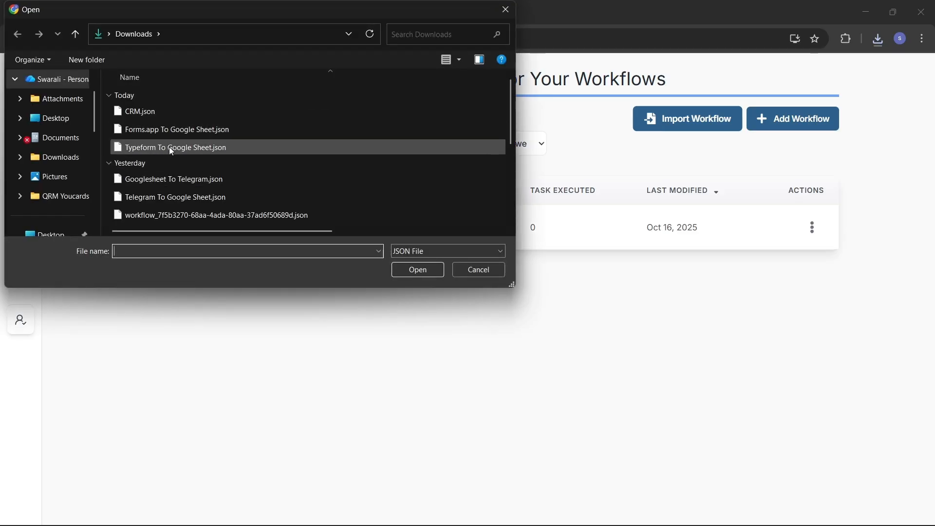
{"action": "mouse_move", "coordinate": [165, 136]}
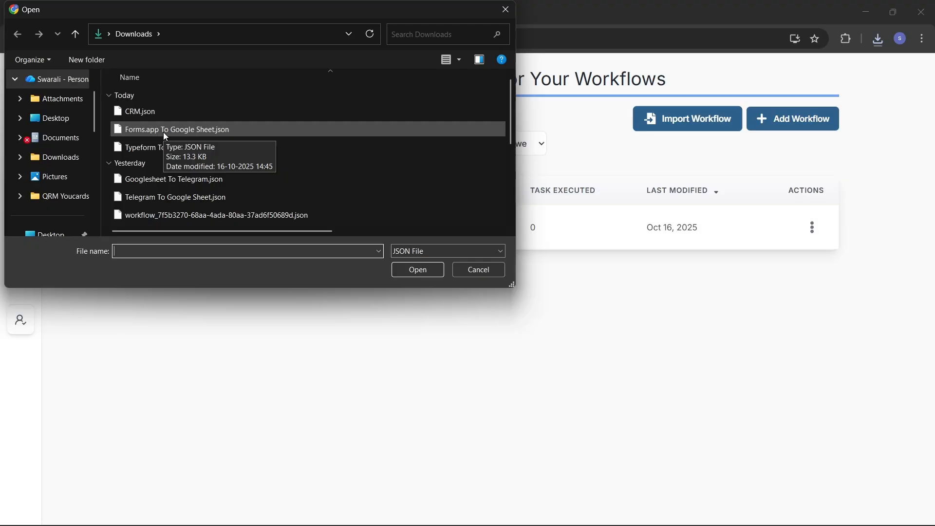
{"action": "left_click", "coordinate": [162, 132]}
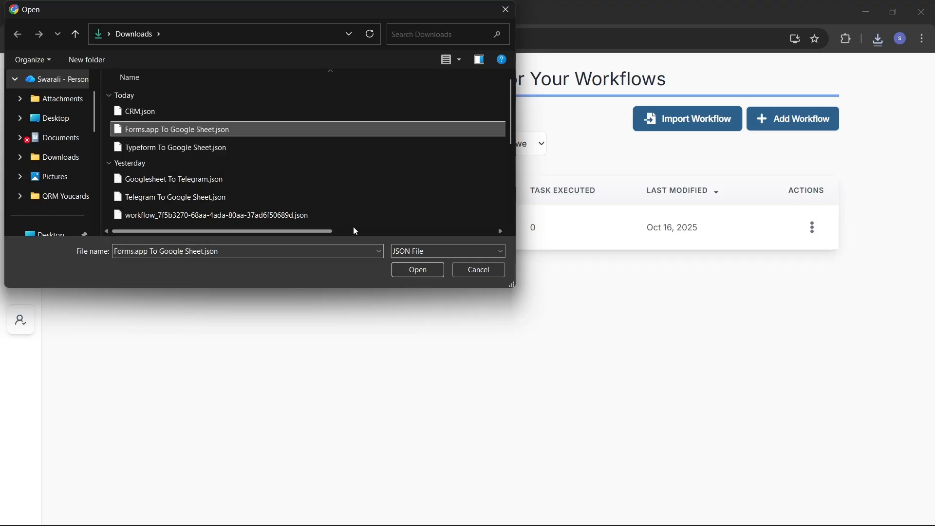
{"action": "left_click", "coordinate": [427, 269]}
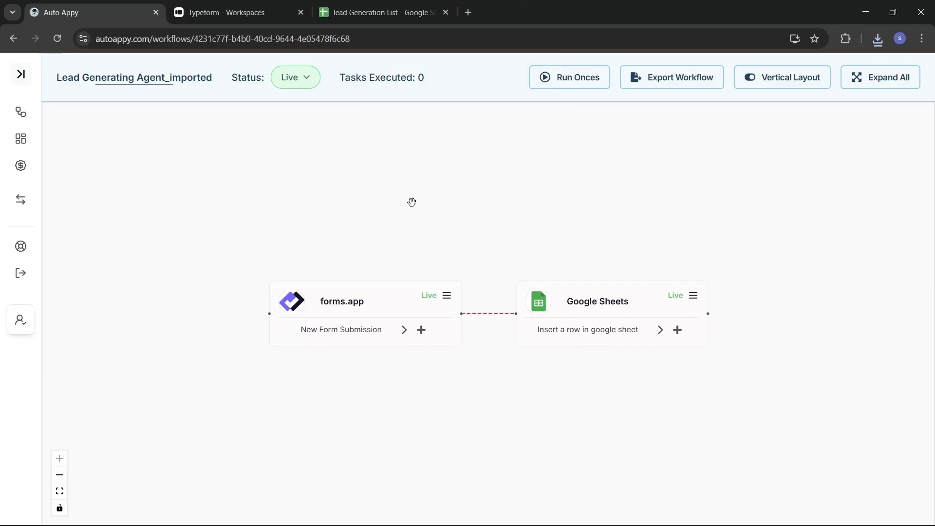
{"action": "left_click", "coordinate": [13, 39]}
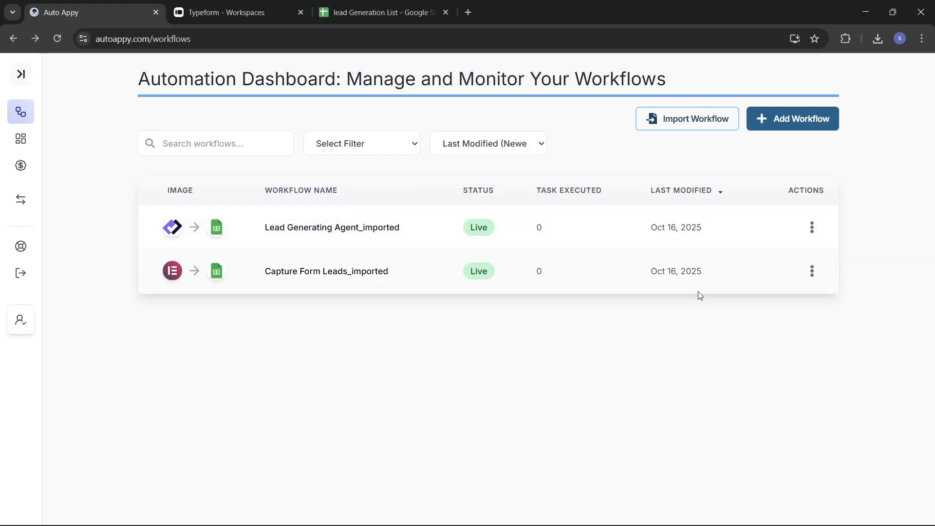
Delete the Lead Generating Agent_imported and Capture Form Leads_imported workflows.
{"action": "left_click", "coordinate": [815, 227]}
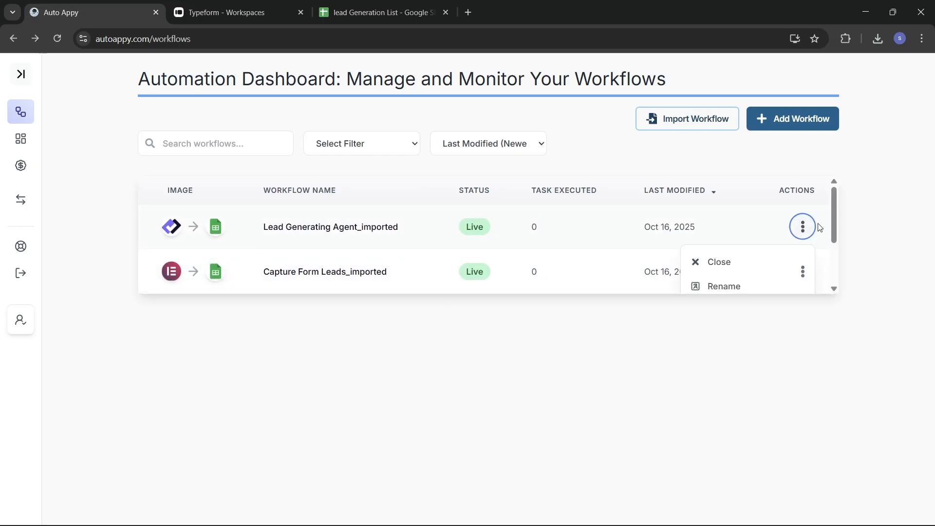
{"action": "scroll", "coordinate": [804, 227], "scroll_direction": "down", "scroll_amount": 2}
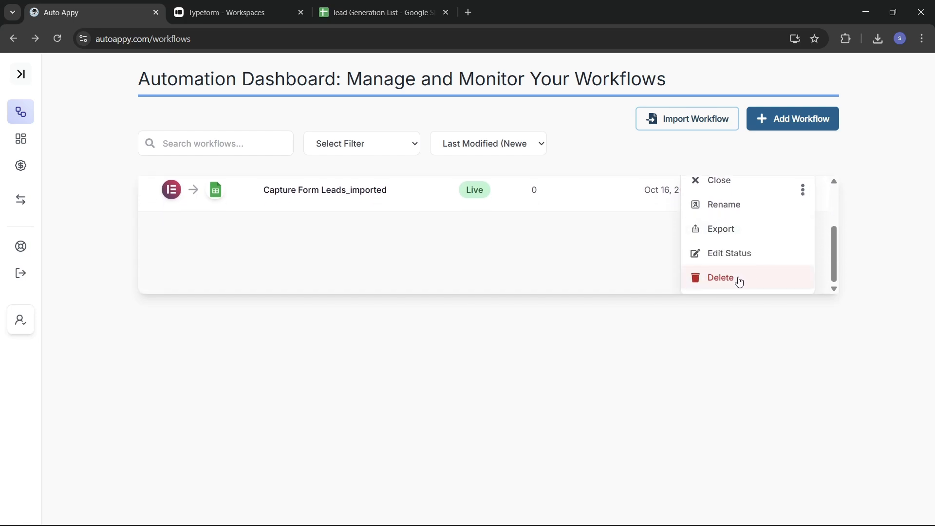
{"action": "left_click", "coordinate": [738, 282]}
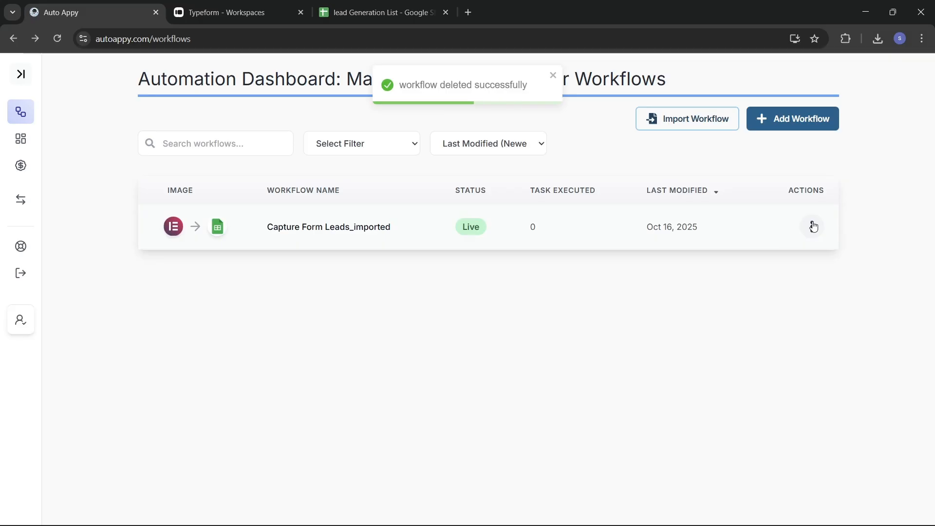
{"action": "scroll", "coordinate": [811, 226], "scroll_direction": "down", "scroll_amount": 2}
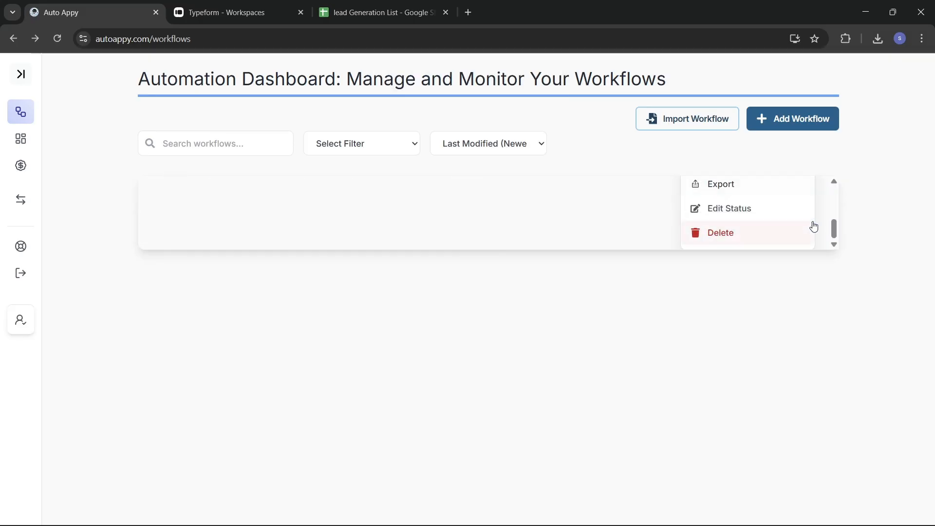
{"action": "left_click", "coordinate": [757, 231]}
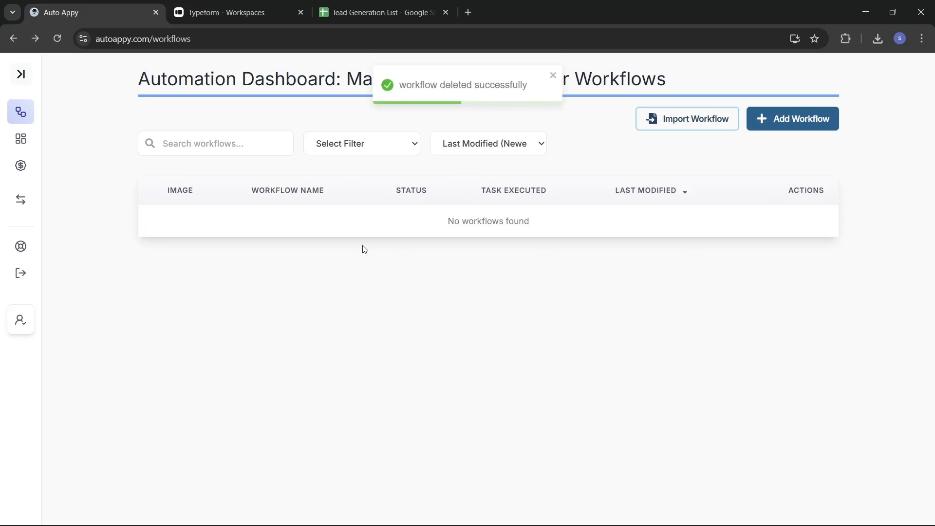
{"action": "left_click", "coordinate": [341, 150]}
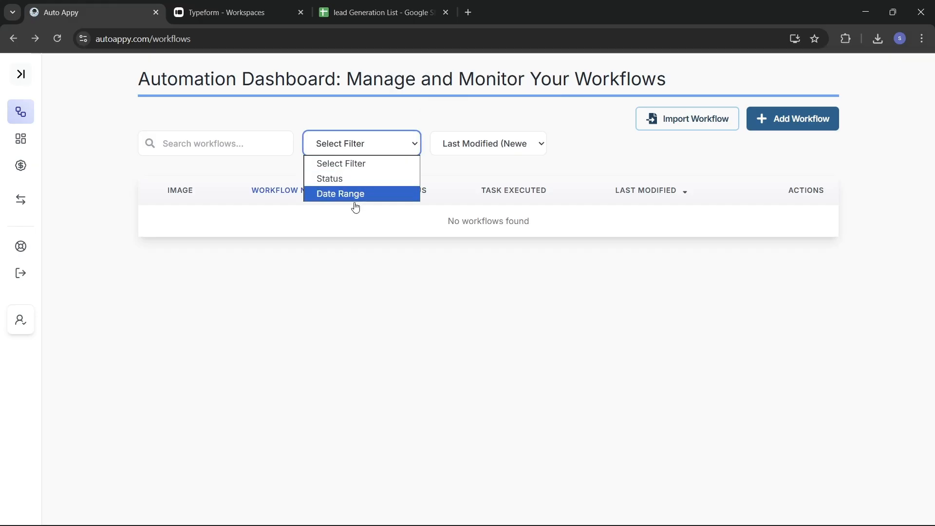
{"action": "left_click", "coordinate": [348, 184]}
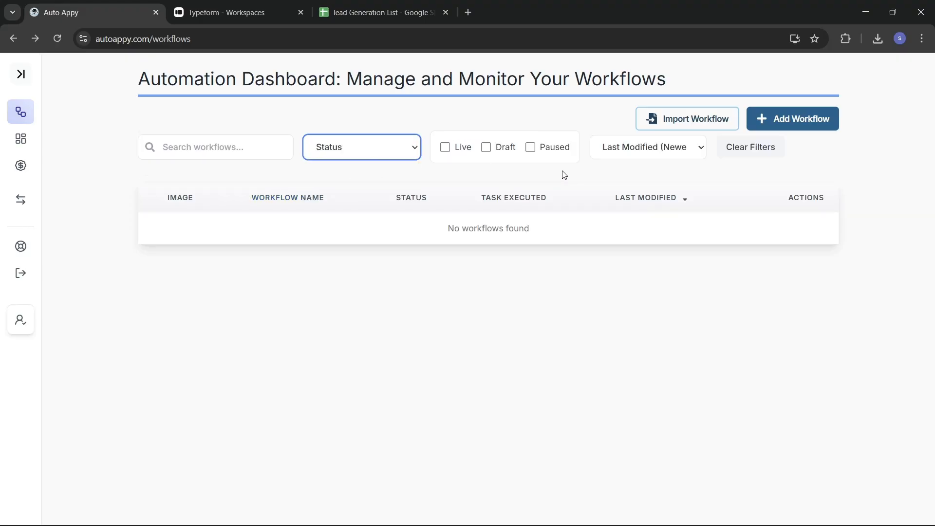
{"action": "left_click", "coordinate": [444, 148]}
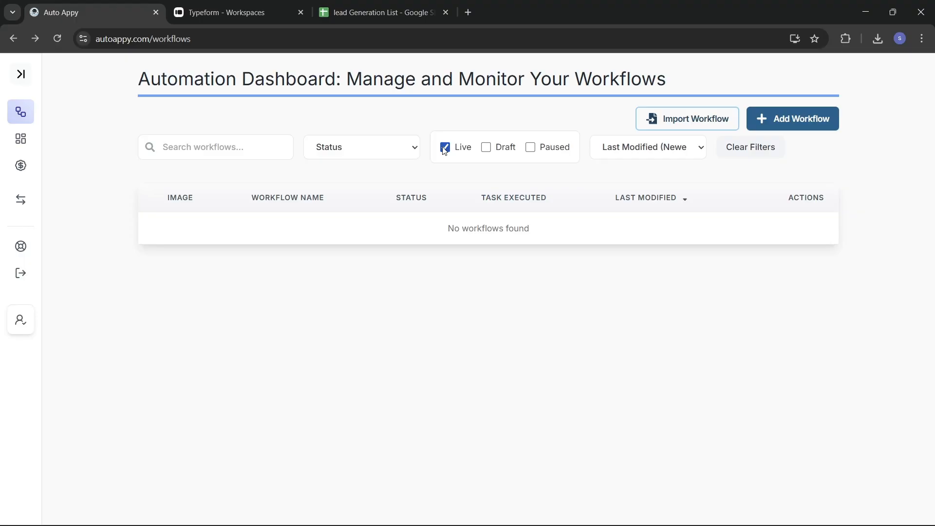
{"action": "left_click", "coordinate": [445, 148]}
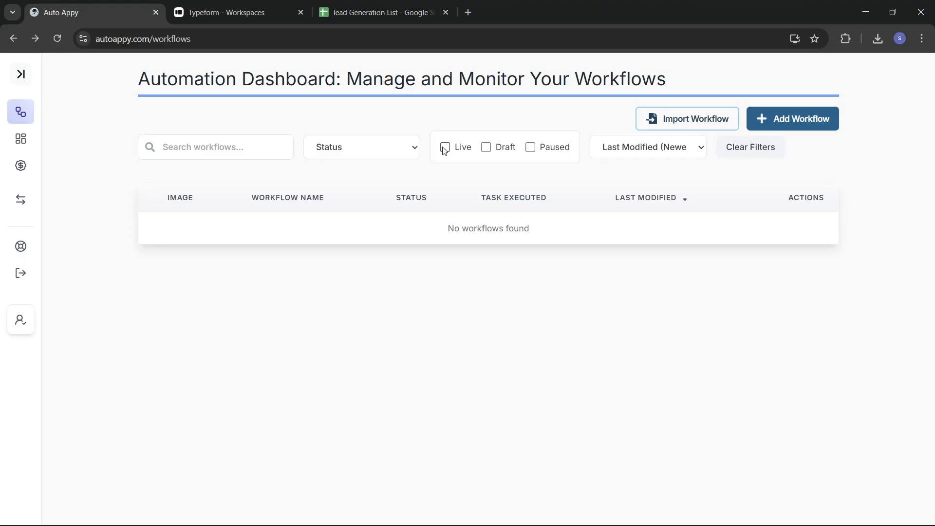
{"action": "left_click", "coordinate": [486, 148]}
{"action": "left_click", "coordinate": [486, 148]}
{"action": "left_click", "coordinate": [530, 147]}
{"action": "left_click", "coordinate": [531, 147]}
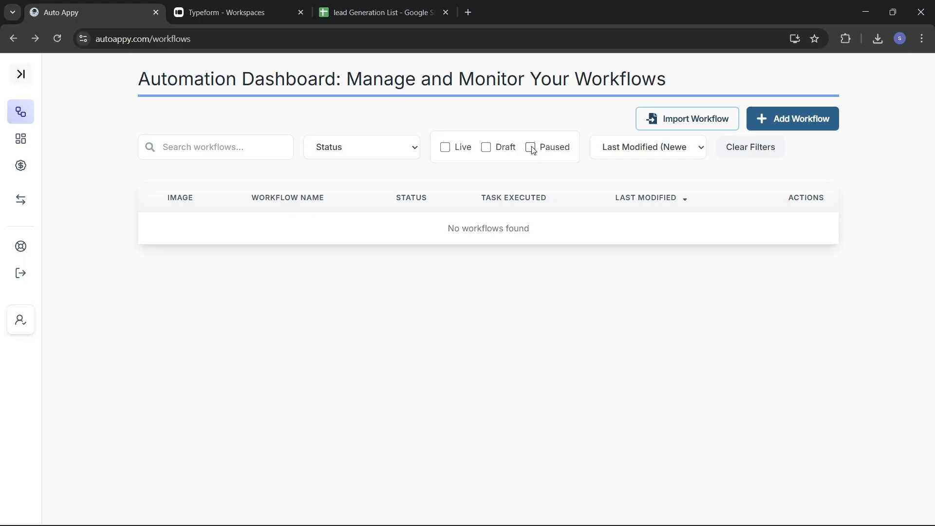
{"action": "left_click", "coordinate": [672, 152]}
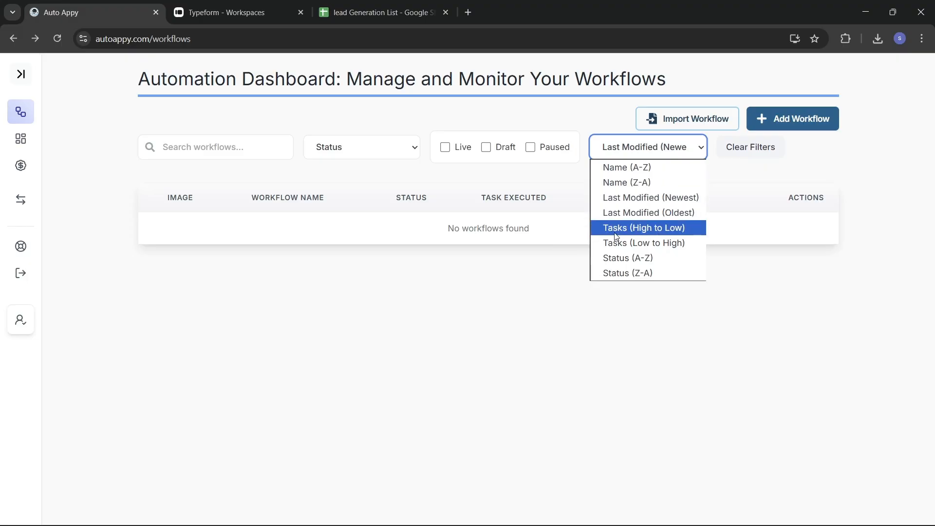
{"action": "left_click", "coordinate": [691, 148]}
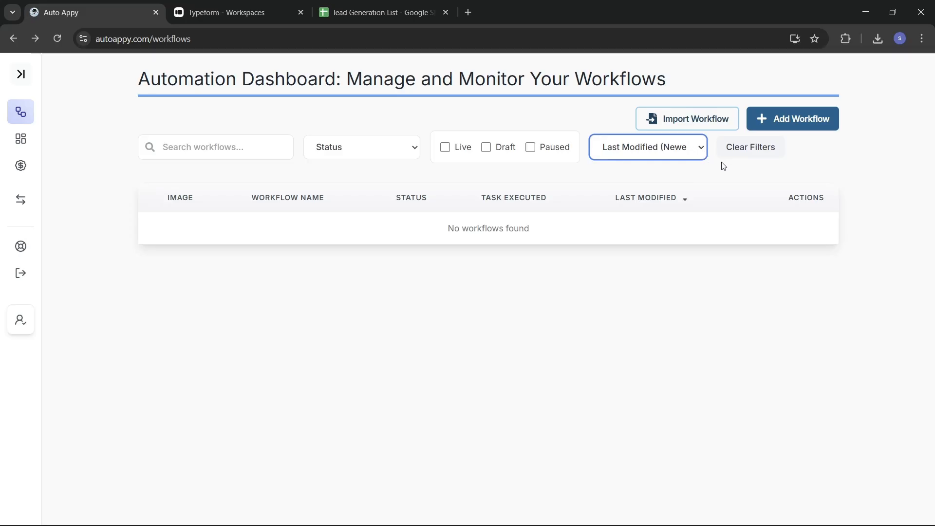
{"action": "left_click", "coordinate": [751, 152]}
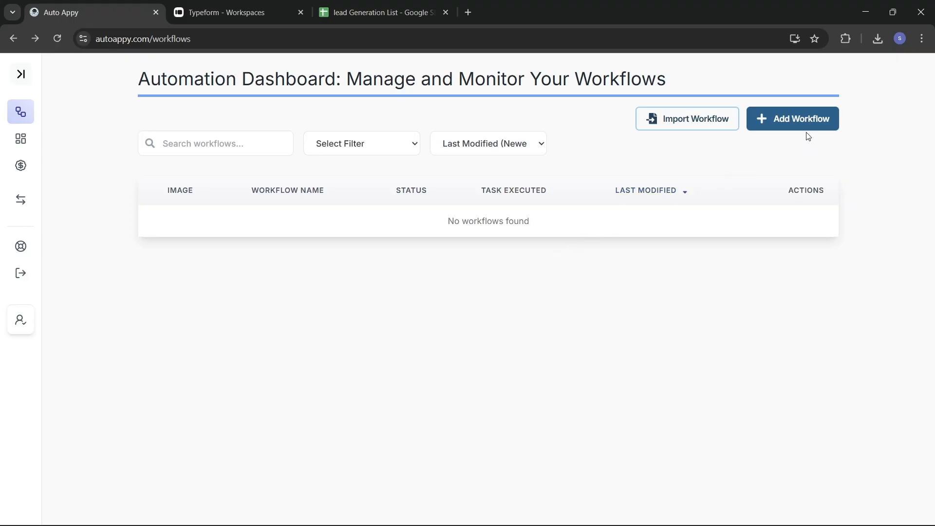
Add a new workflow named 'Typeform To Google Sheet' and save it.
{"action": "left_click", "coordinate": [790, 121]}
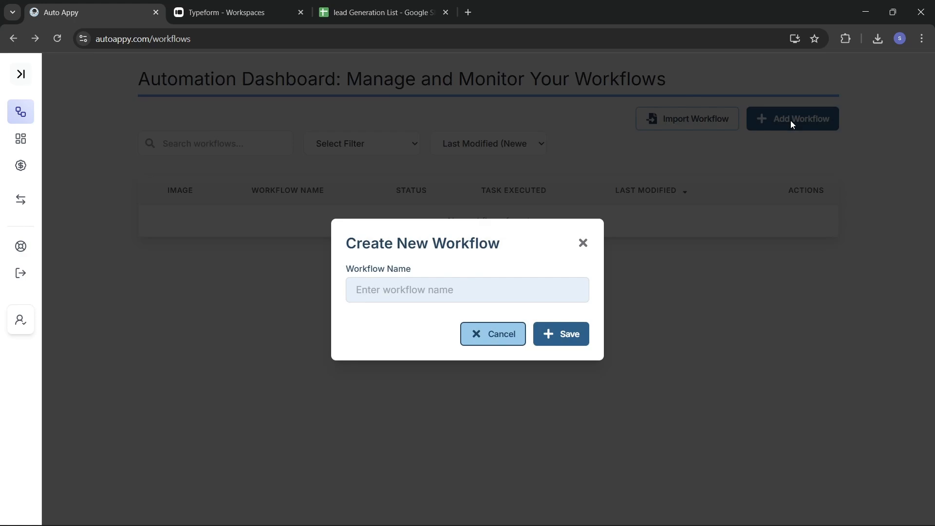
{"action": "left_click", "coordinate": [461, 292]}
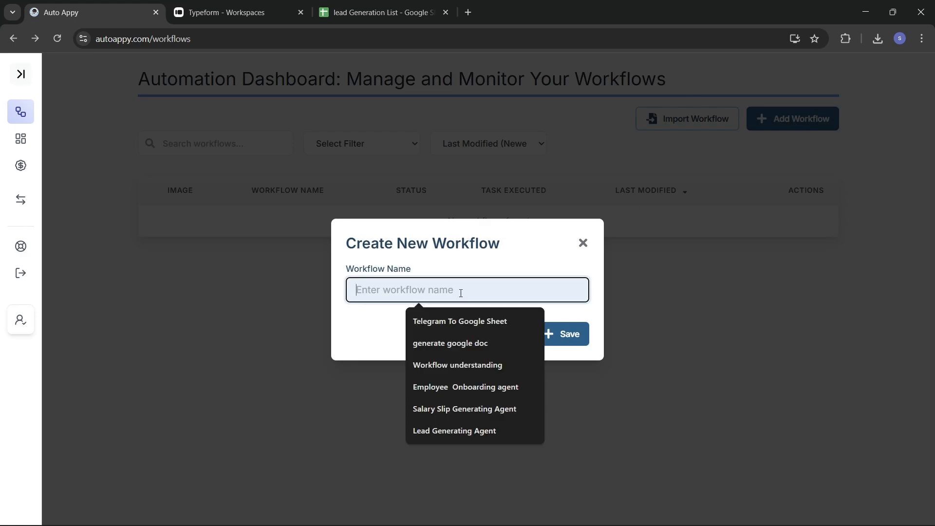
{"action": "type", "text": "Typ"}
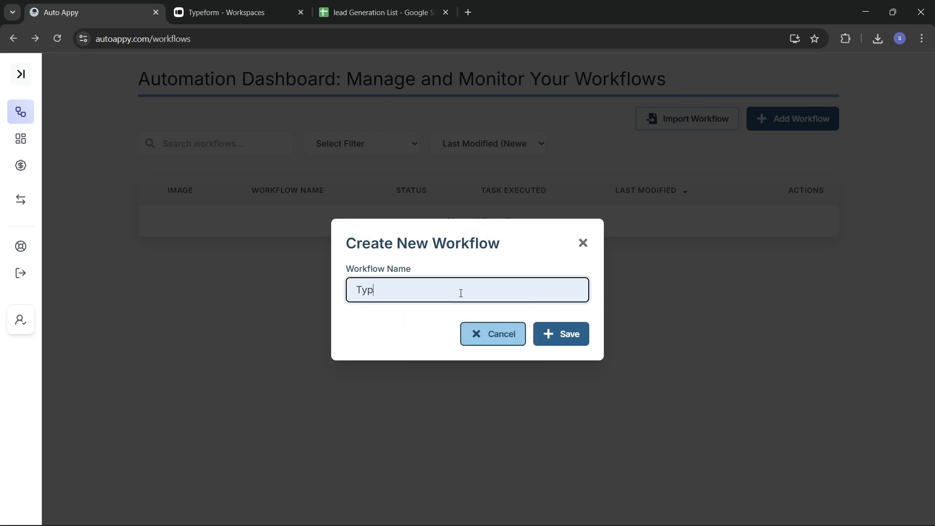
{"action": "type", "text": "eform To Google Sheet"}
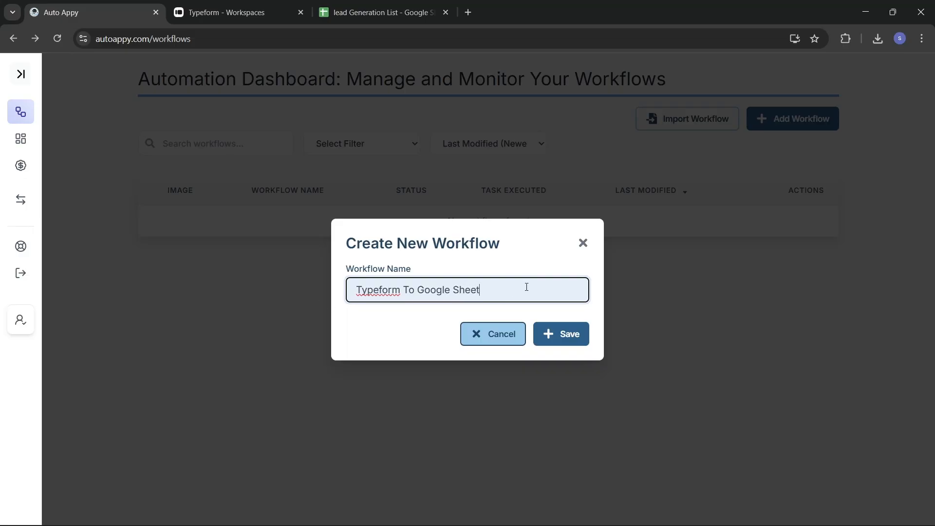
{"action": "left_click", "coordinate": [566, 335]}
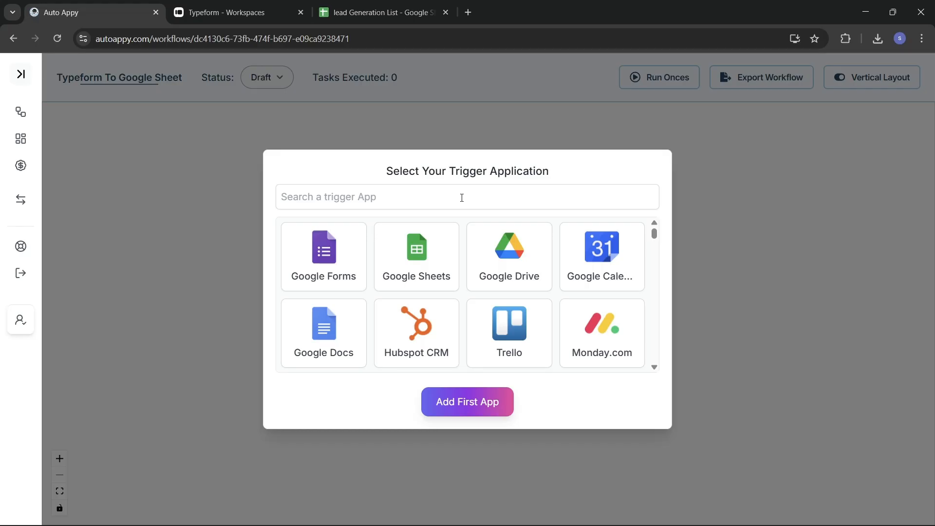
Add Typeform with a New Entry trigger as the first app and reposition its node.
{"action": "left_click", "coordinate": [461, 198]}
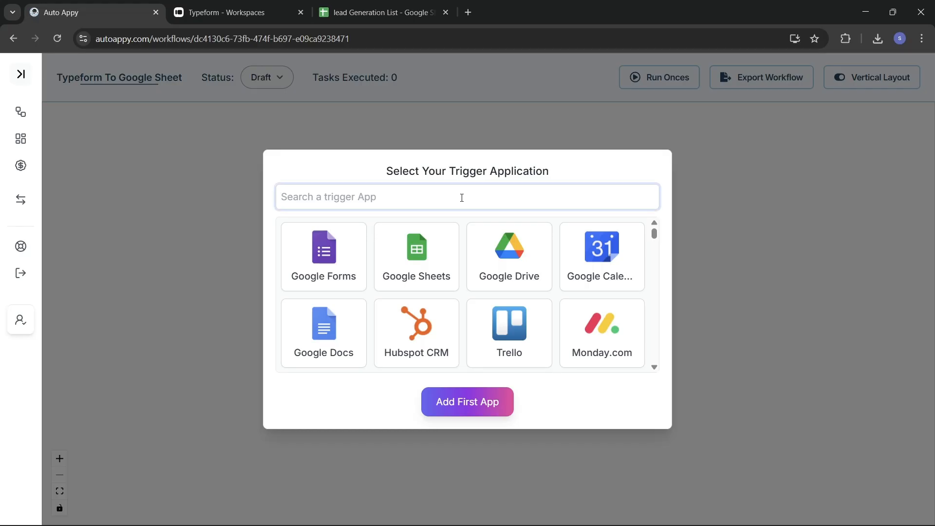
{"action": "type", "text": "Type"}
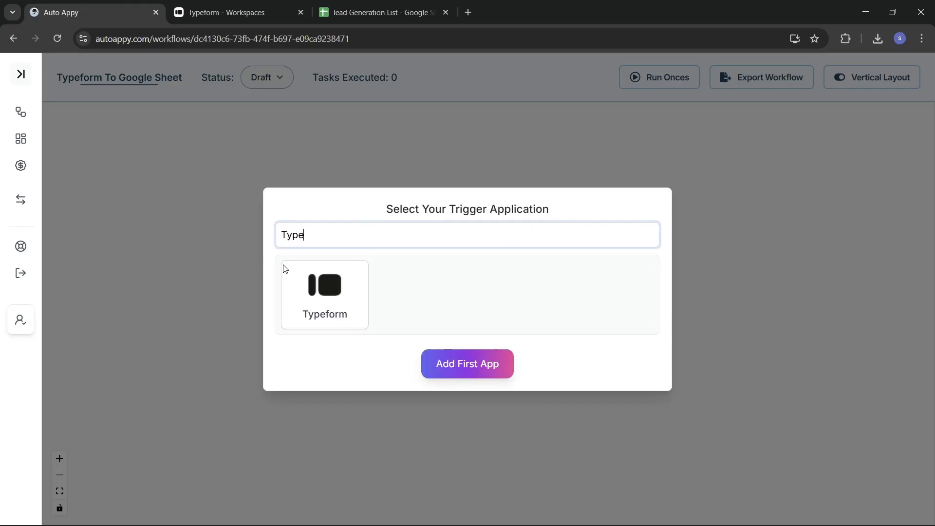
{"action": "left_click", "coordinate": [313, 278]}
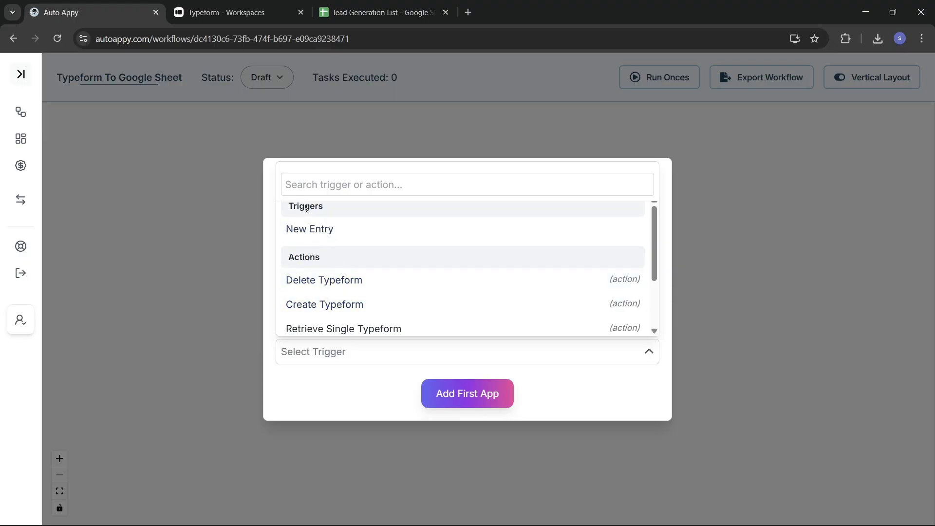
{"action": "left_click", "coordinate": [322, 229]}
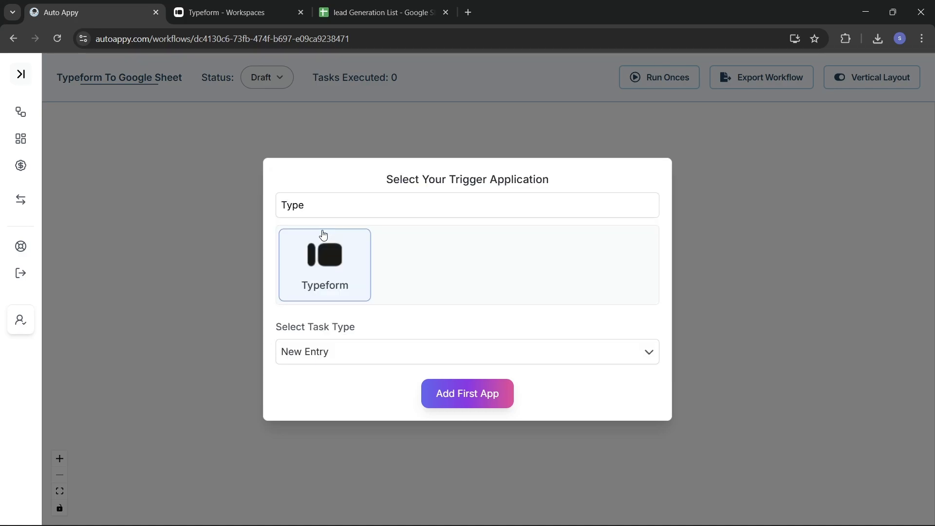
{"action": "left_click", "coordinate": [477, 403]}
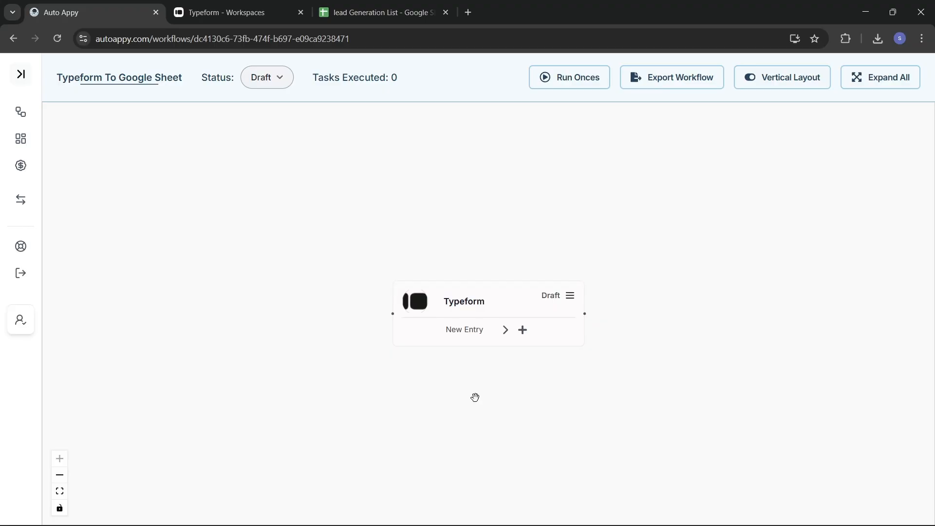
{"action": "left_click_drag", "start_coordinate": [475, 304], "coordinate": [382, 286]}
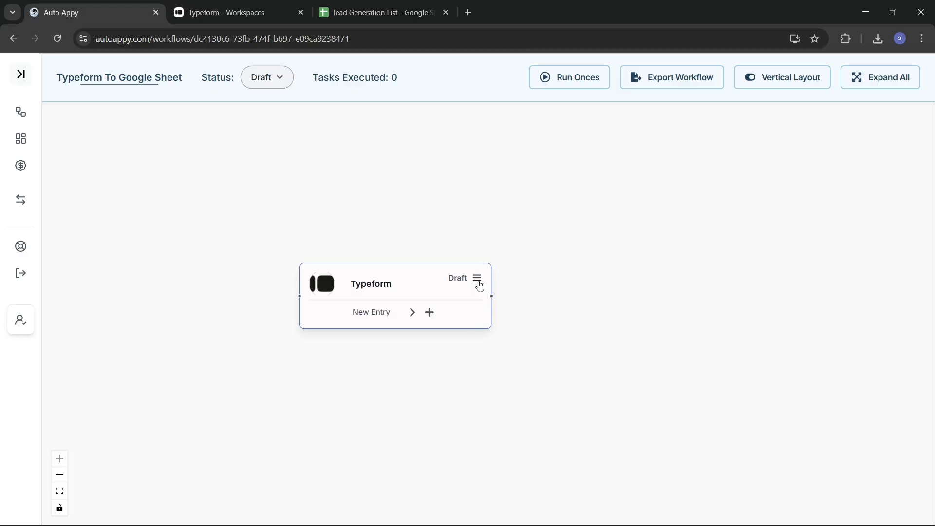
Copy the webhook URL from the Typeform trigger's Setup panel, then go to the Typeform tab.
{"action": "left_click", "coordinate": [476, 278]}
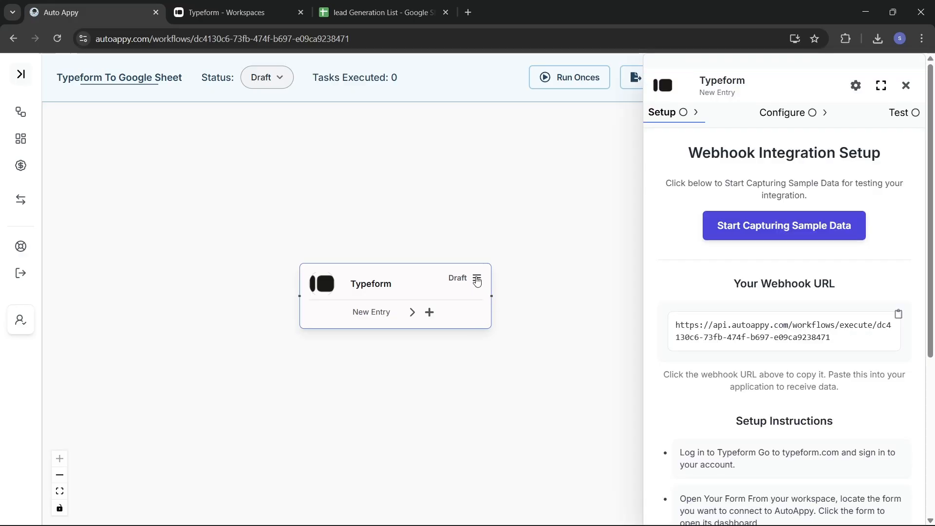
{"action": "scroll", "coordinate": [701, 402], "scroll_direction": "down", "scroll_amount": 2}
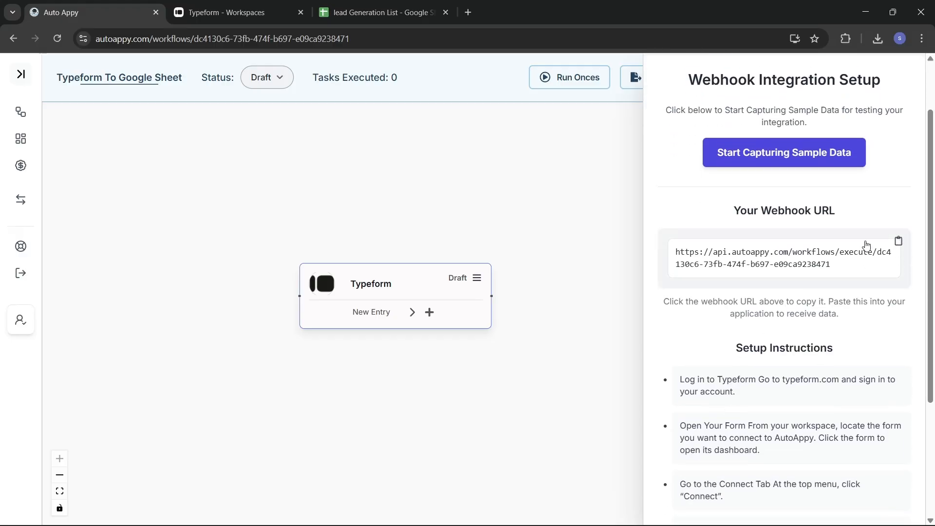
{"action": "left_click", "coordinate": [898, 241]}
{"action": "left_click", "coordinate": [240, 7]}
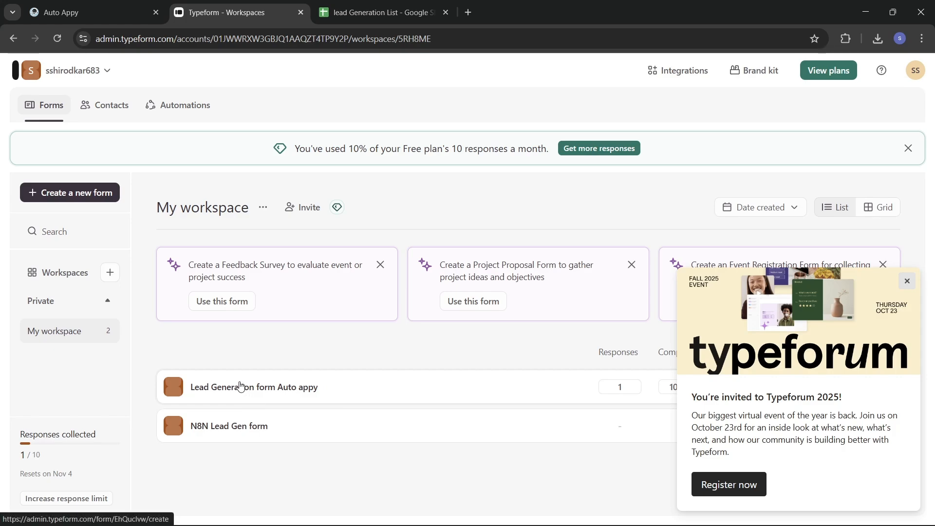
Review the fields of 'Lead Generation form Auto appy', then view the 'lead Generation List' sheet.
{"action": "left_click", "coordinate": [295, 388]}
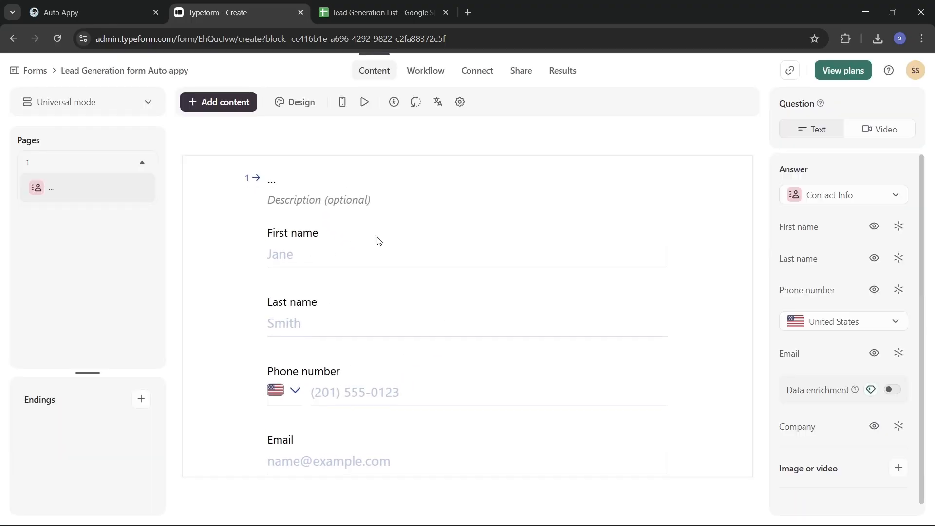
{"action": "scroll", "coordinate": [377, 237], "scroll_direction": "down", "scroll_amount": 1}
{"action": "scroll", "coordinate": [342, 294], "scroll_direction": "down", "scroll_amount": 1}
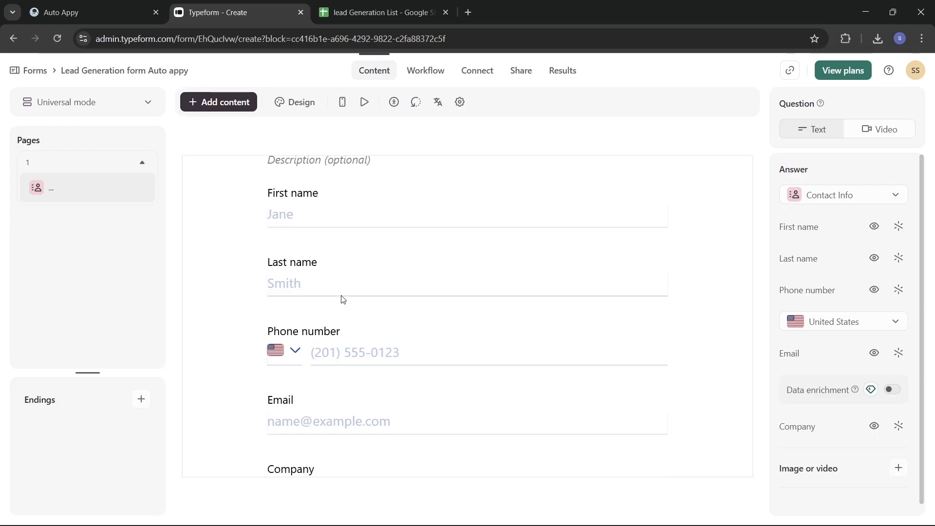
{"action": "scroll", "coordinate": [353, 332], "scroll_direction": "down", "scroll_amount": 2}
{"action": "scroll", "coordinate": [352, 332], "scroll_direction": "up", "scroll_amount": 4}
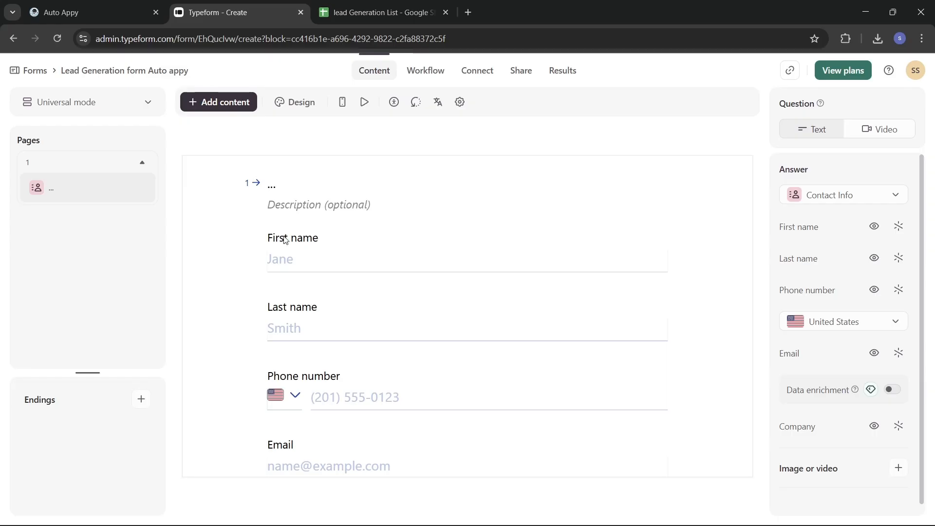
{"action": "left_click", "coordinate": [387, 12]}
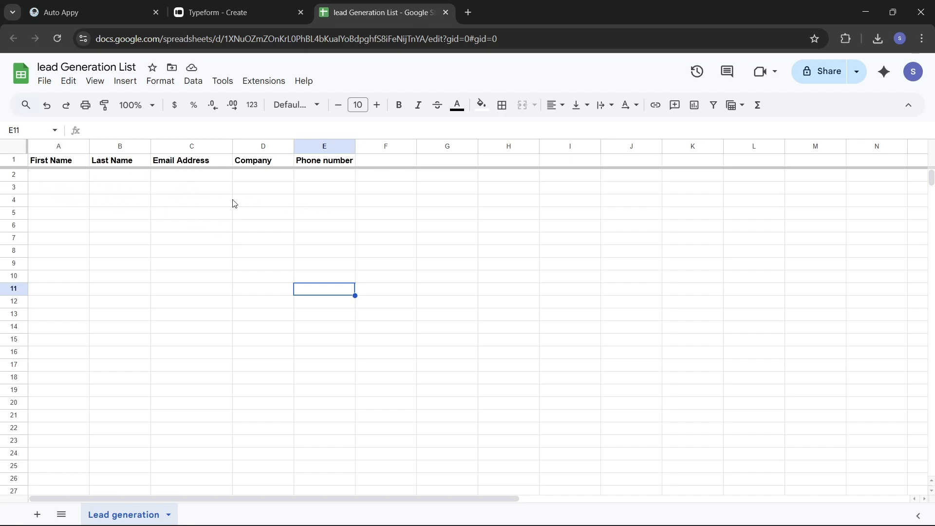
Return to the Typeform editor for the Lead Generation form Auto appy.
{"action": "left_click", "coordinate": [208, 12]}
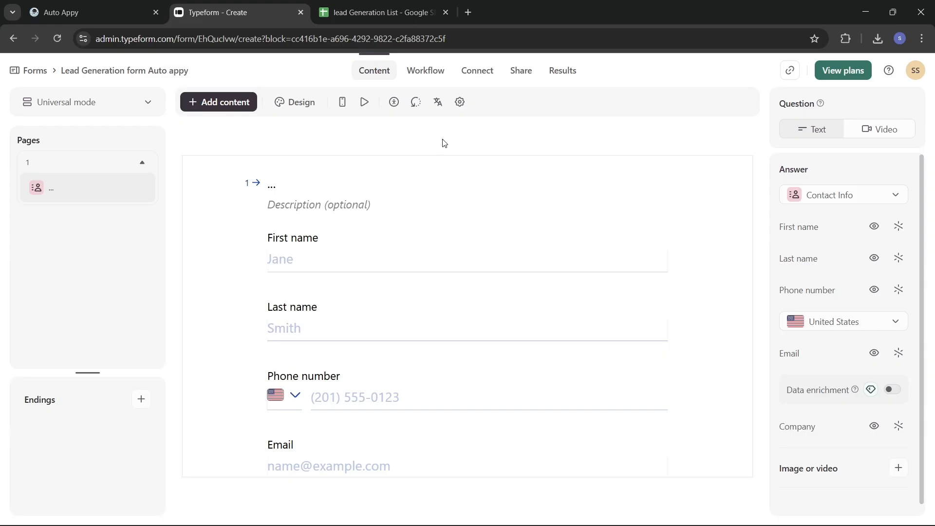
Under Connect > Webhooks, add and save a webhook with the pasted Auto Appy URL, then switch it on.
{"action": "left_click", "coordinate": [477, 73]}
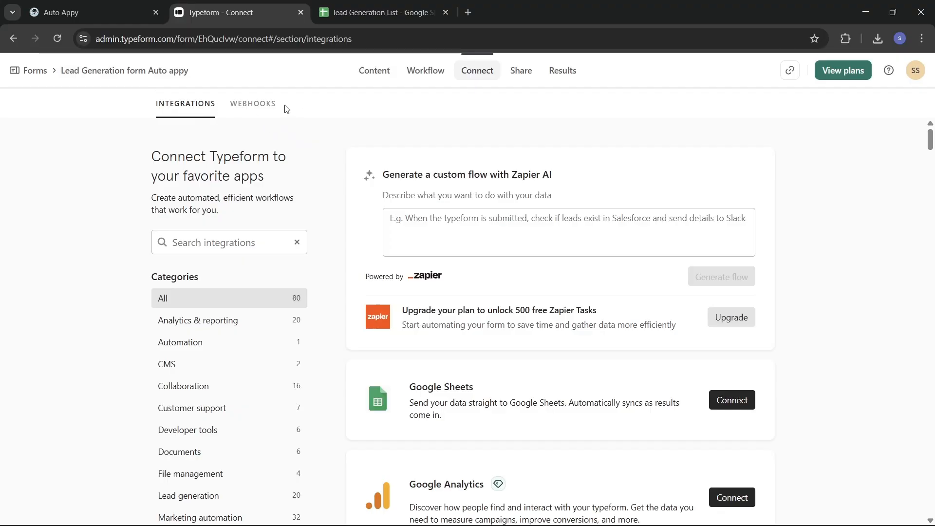
{"action": "left_click", "coordinate": [266, 109]}
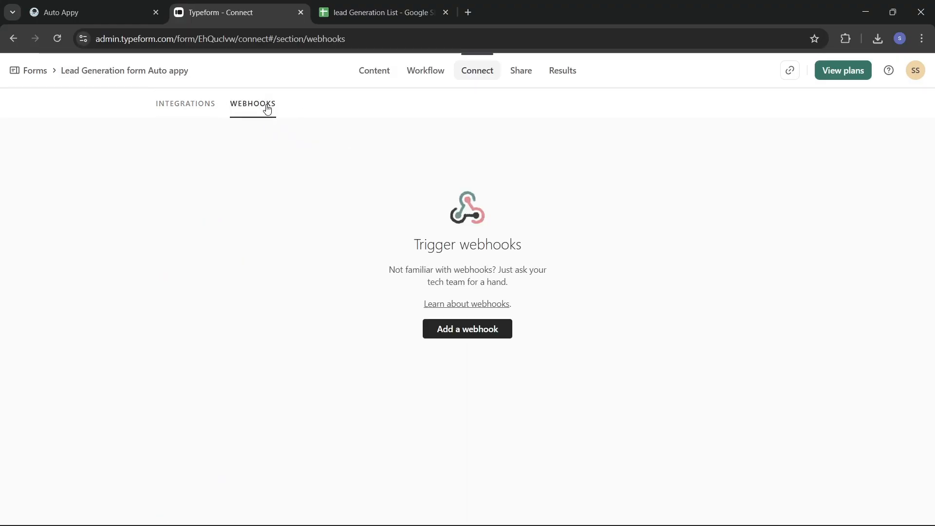
{"action": "left_click", "coordinate": [480, 336]}
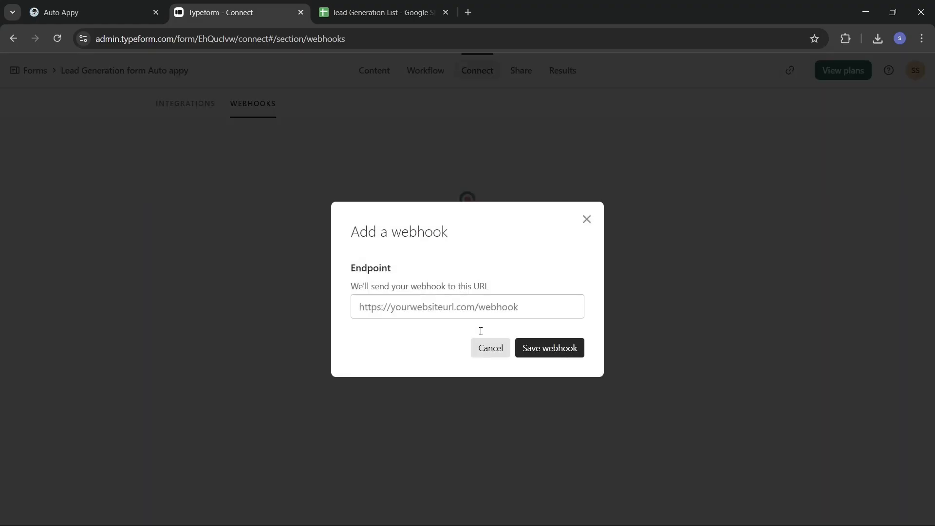
{"action": "left_click", "coordinate": [464, 299]}
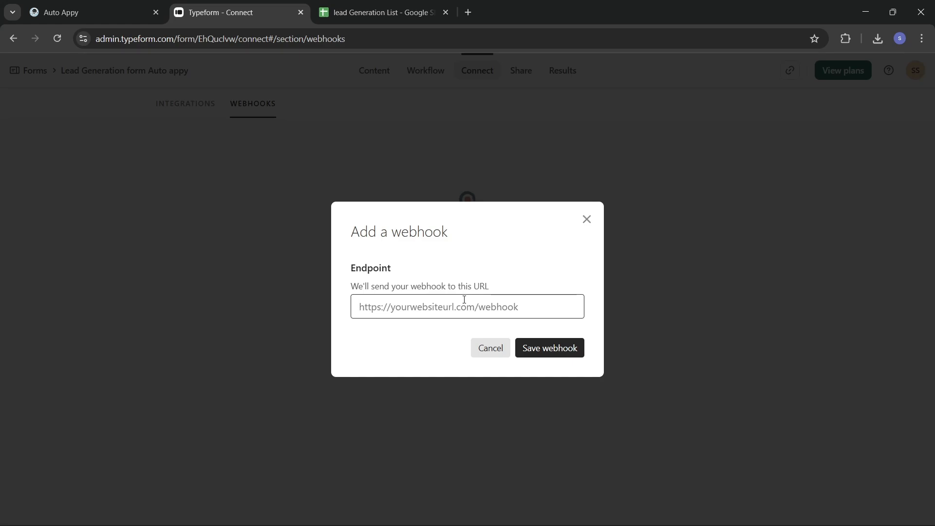
{"action": "key", "text": "ctrl+v"}
{"action": "left_click", "coordinate": [539, 354]}
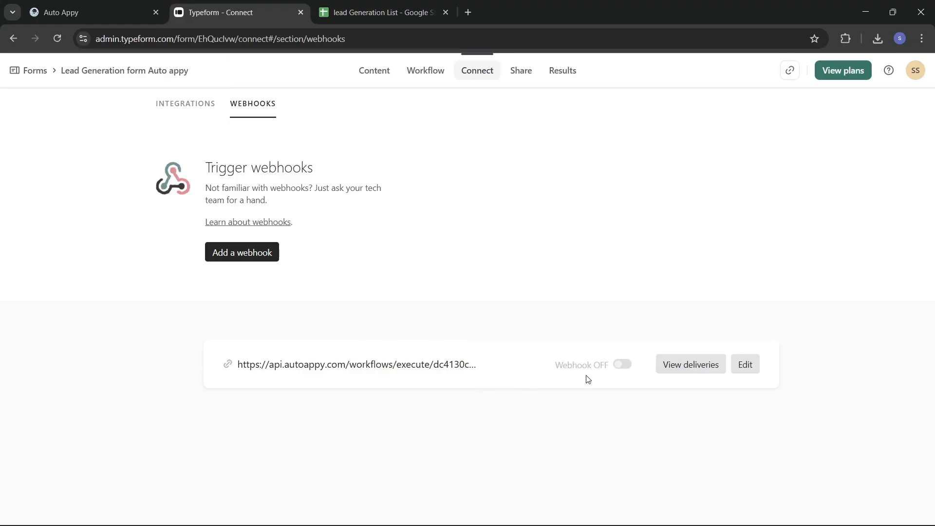
{"action": "left_click", "coordinate": [620, 366]}
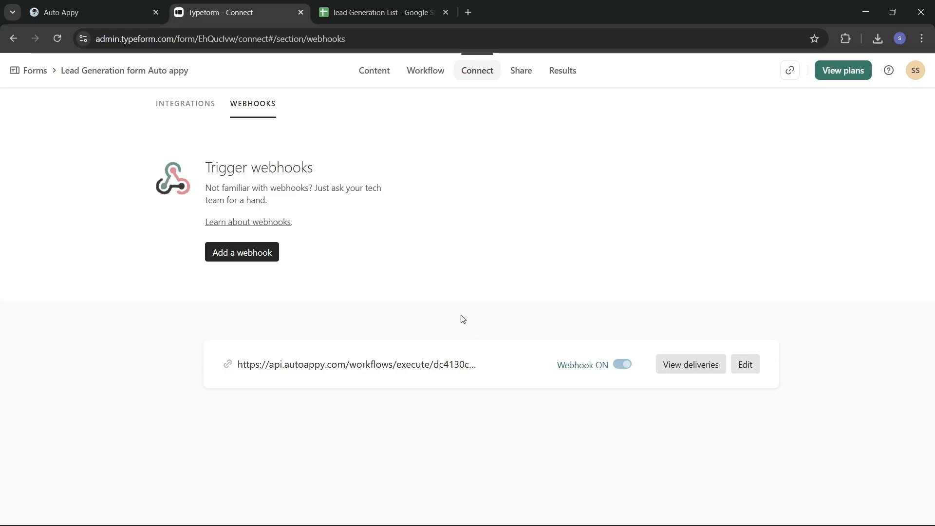
{"action": "left_click", "coordinate": [80, 16]}
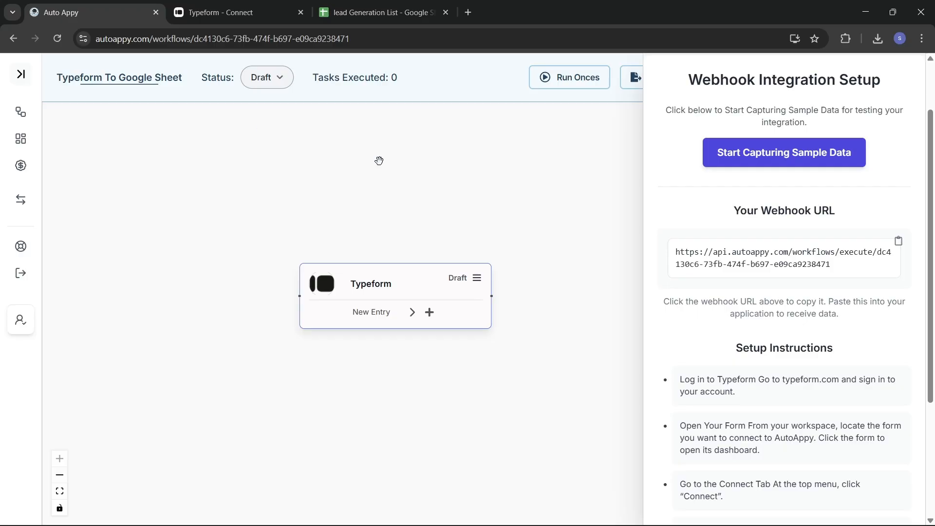
Start capturing sample data for the Typeform trigger, then return to Typeform's webhooks page.
{"action": "left_click", "coordinate": [779, 154]}
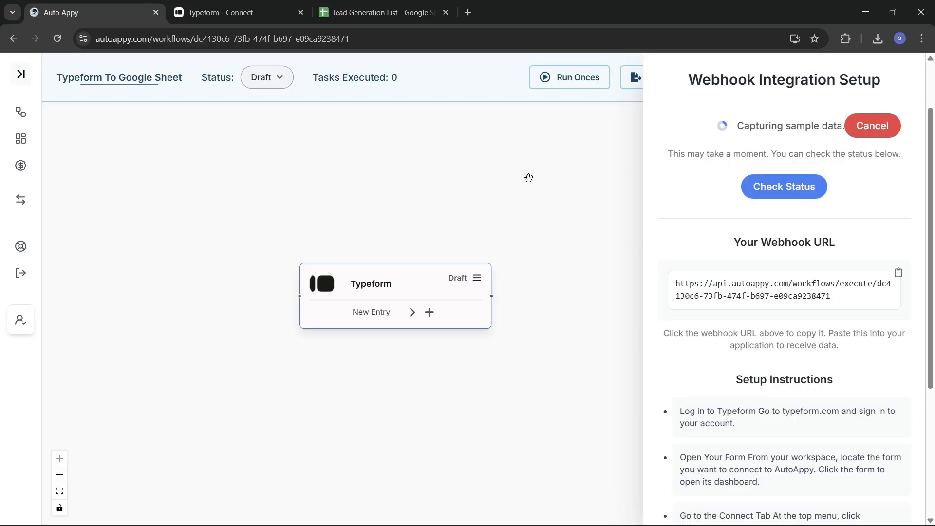
{"action": "left_click", "coordinate": [238, 8]}
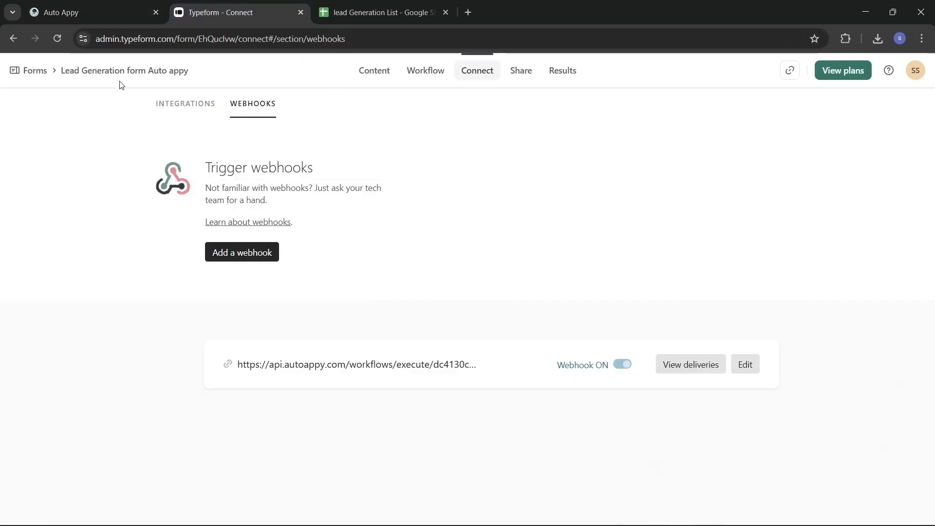
Copy the public link from the Share page of 'Lead Generation form Auto appy'.
{"action": "left_click", "coordinate": [22, 70]}
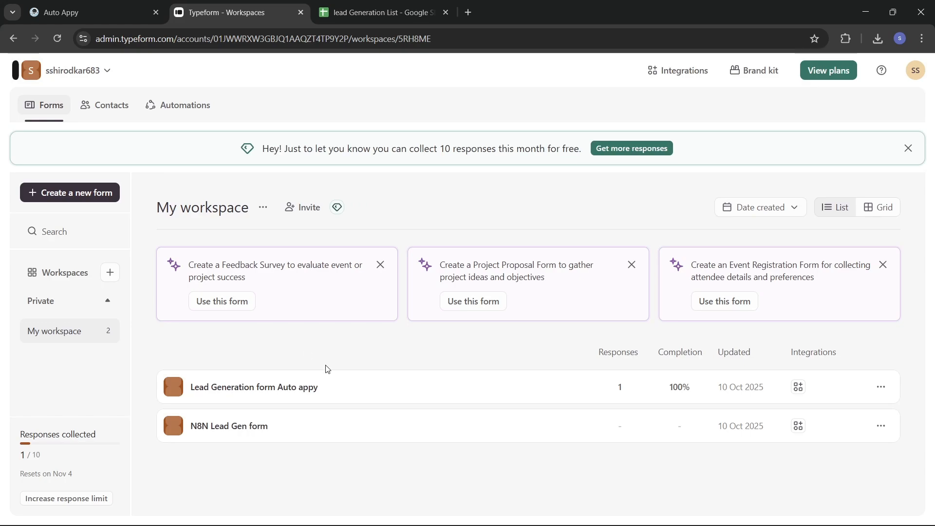
{"action": "left_click", "coordinate": [304, 386]}
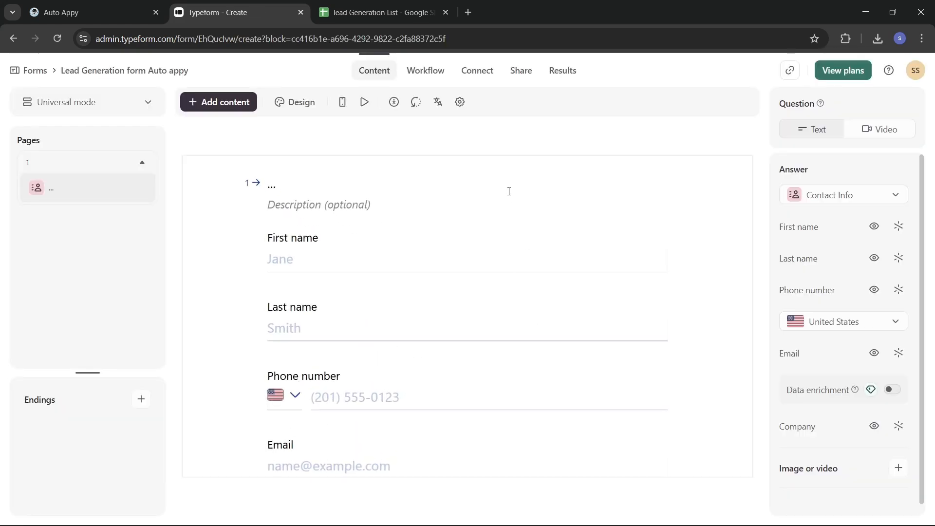
{"action": "left_click", "coordinate": [518, 72]}
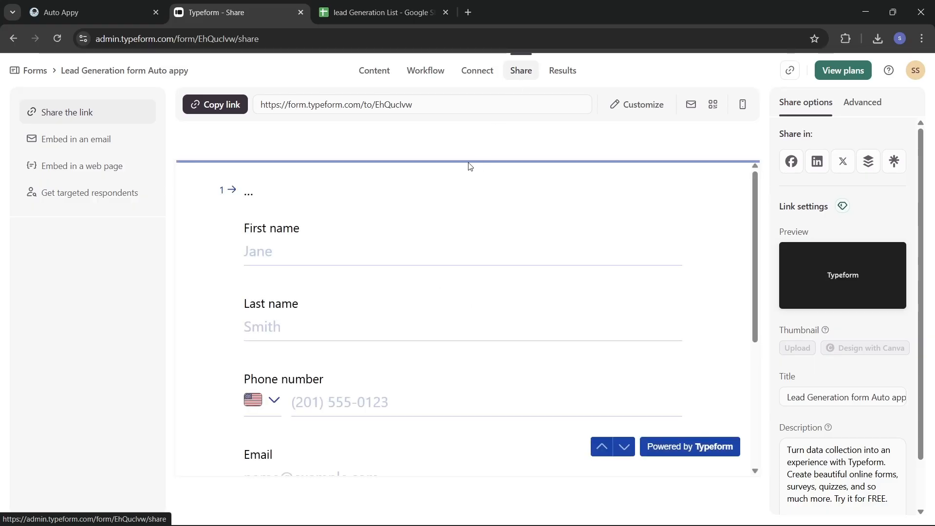
{"action": "left_click", "coordinate": [234, 111]}
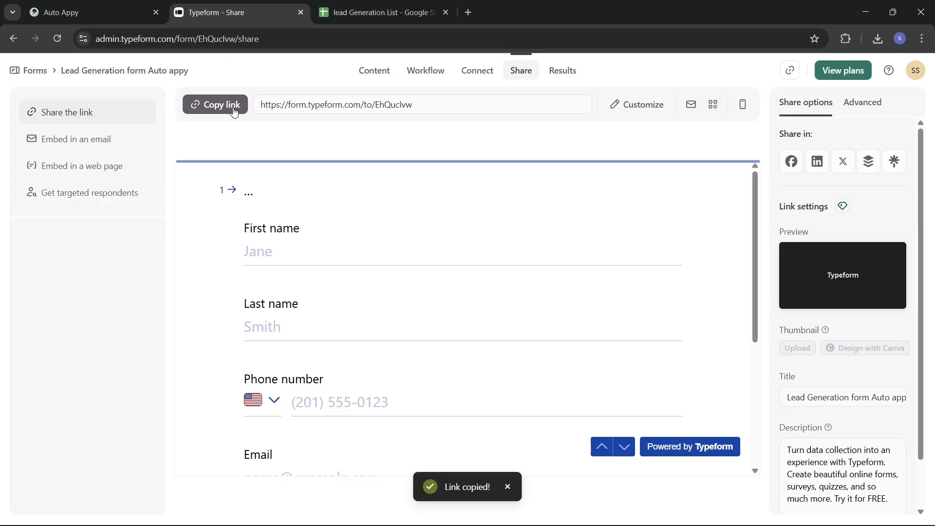
Load the live lead form from the copied link in a new browser tab.
{"action": "left_click", "coordinate": [468, 13]}
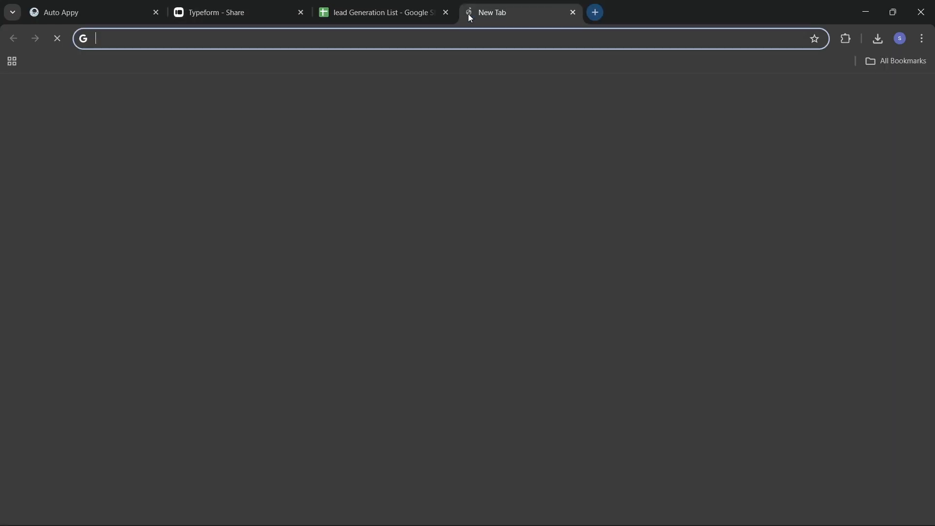
{"action": "left_click", "coordinate": [475, 43]}
{"action": "key", "text": "ctrl+v"}
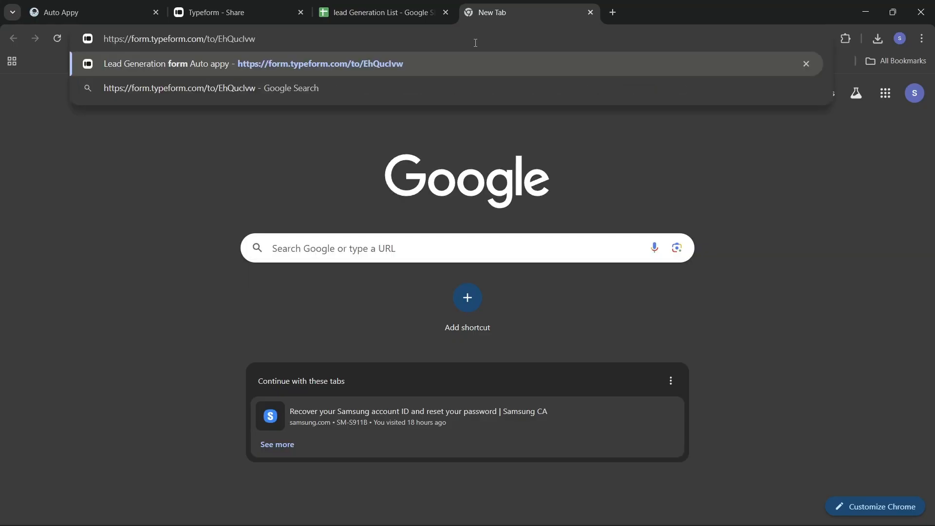
{"action": "key", "text": "Return"}
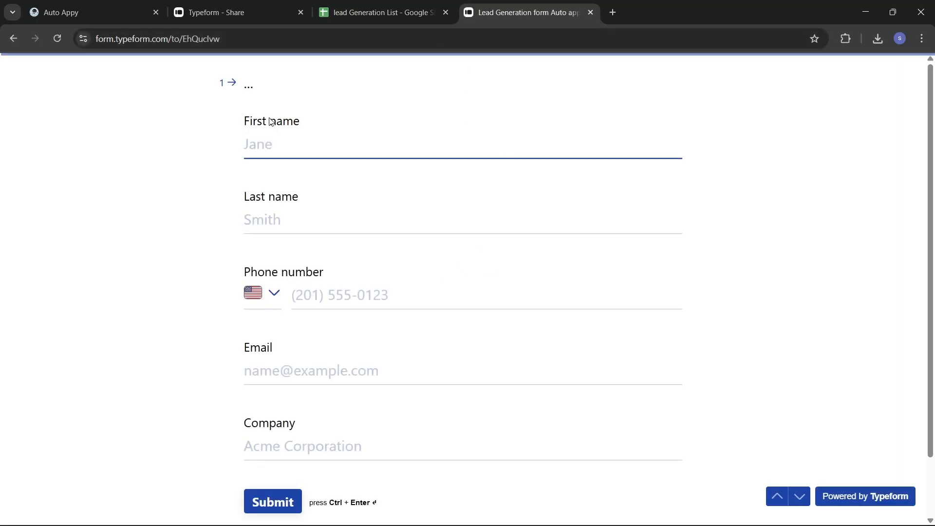
Enter the test contact's first and last name, choose India, and enter a phone number.
{"action": "left_click", "coordinate": [333, 143]}
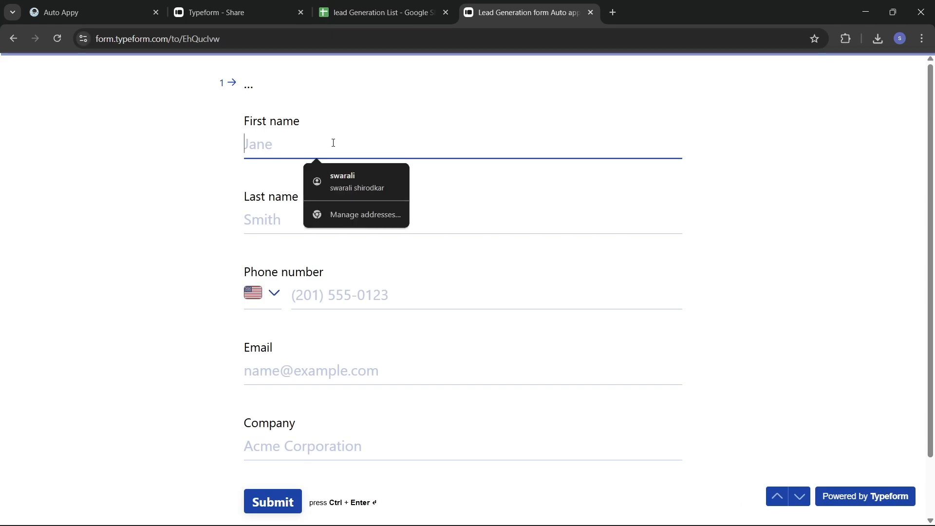
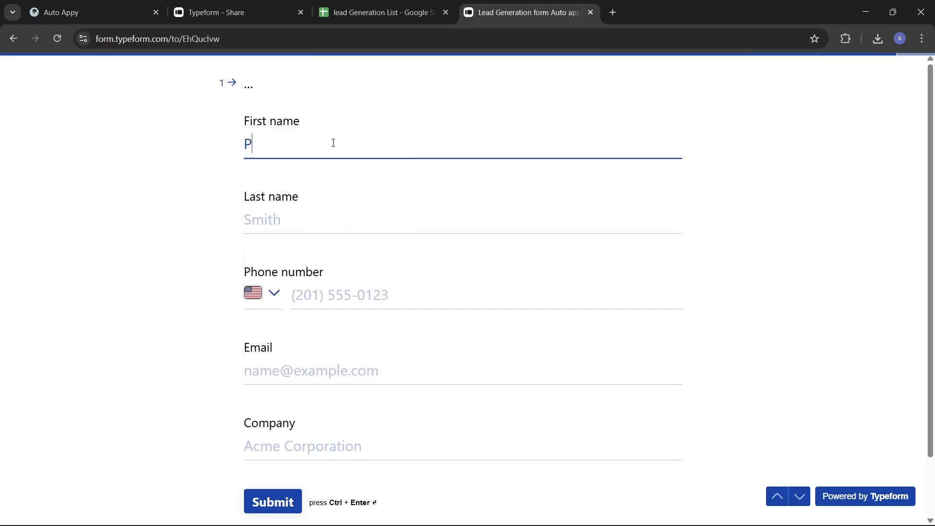
{"action": "left_click", "coordinate": [330, 216]}
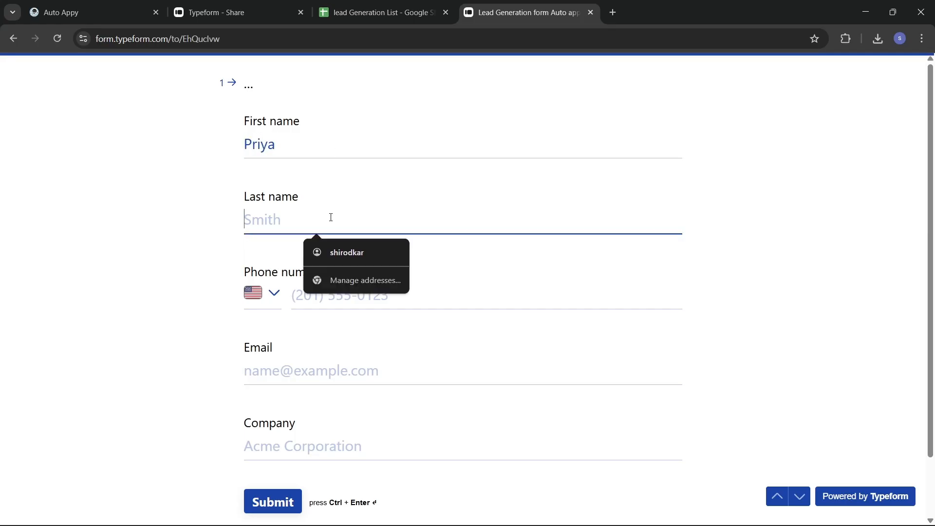
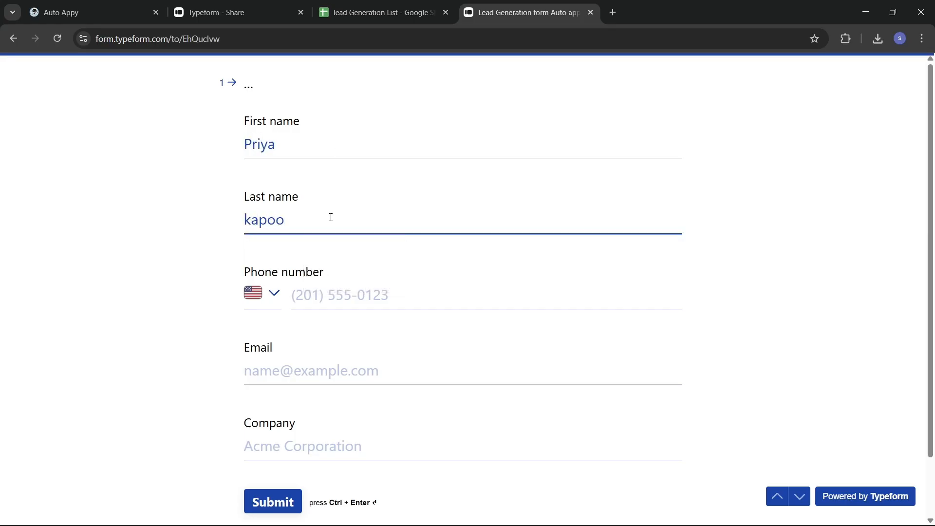
{"action": "left_click", "coordinate": [289, 291]}
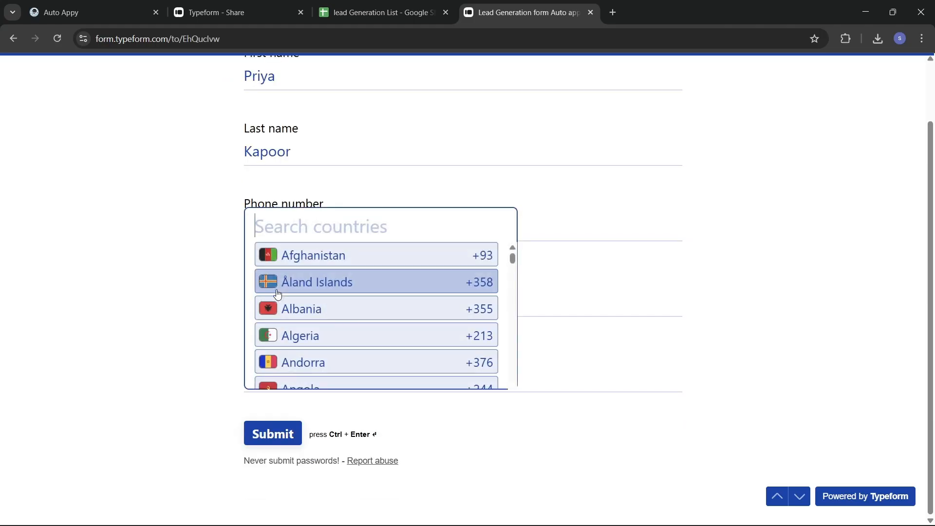
{"action": "type", "text": "ind"}
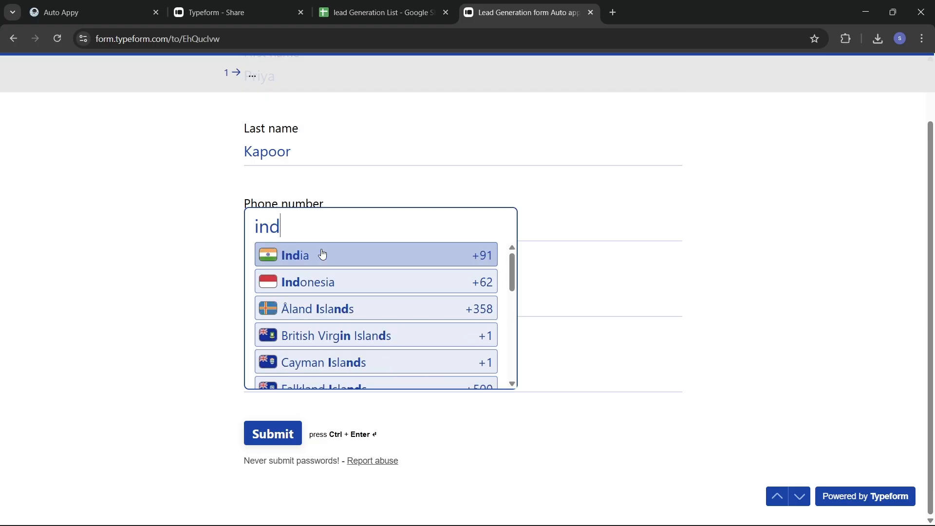
{"action": "left_click", "coordinate": [321, 254]}
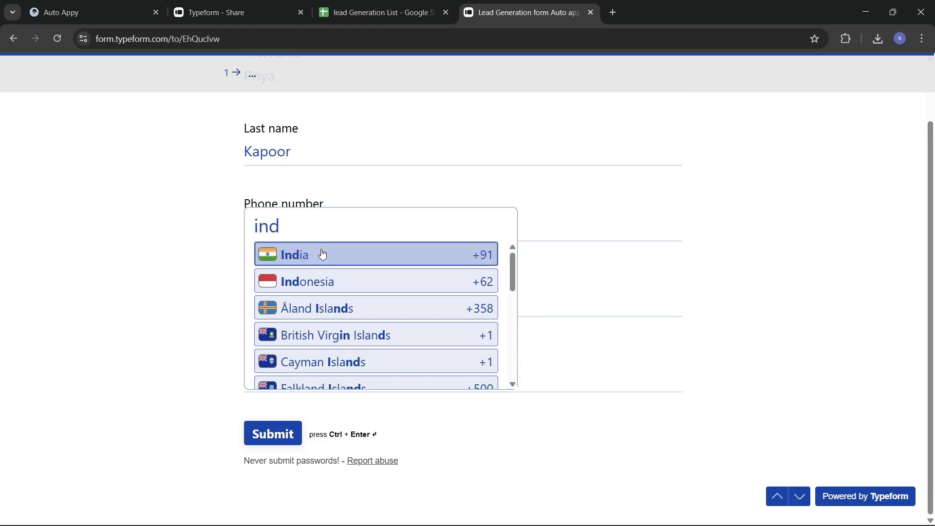
{"action": "left_click", "coordinate": [349, 230]}
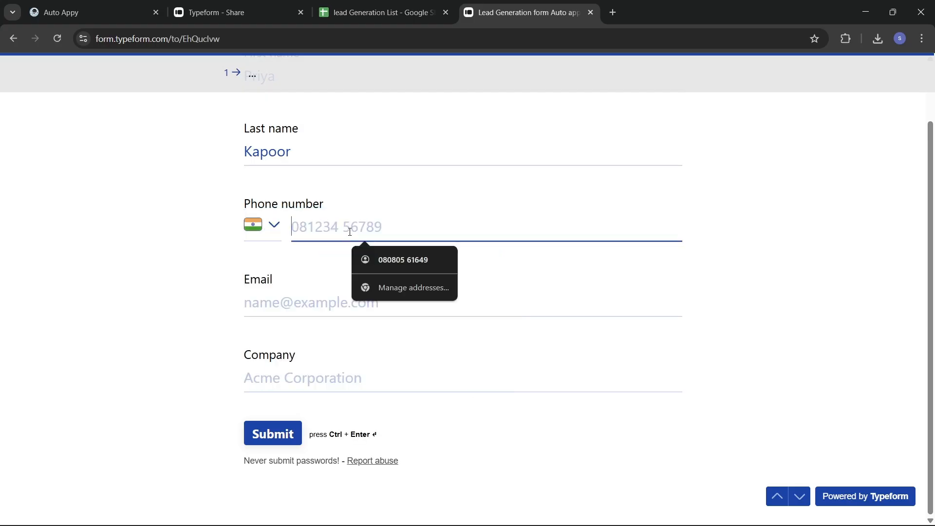
{"action": "type", "text": "888"}
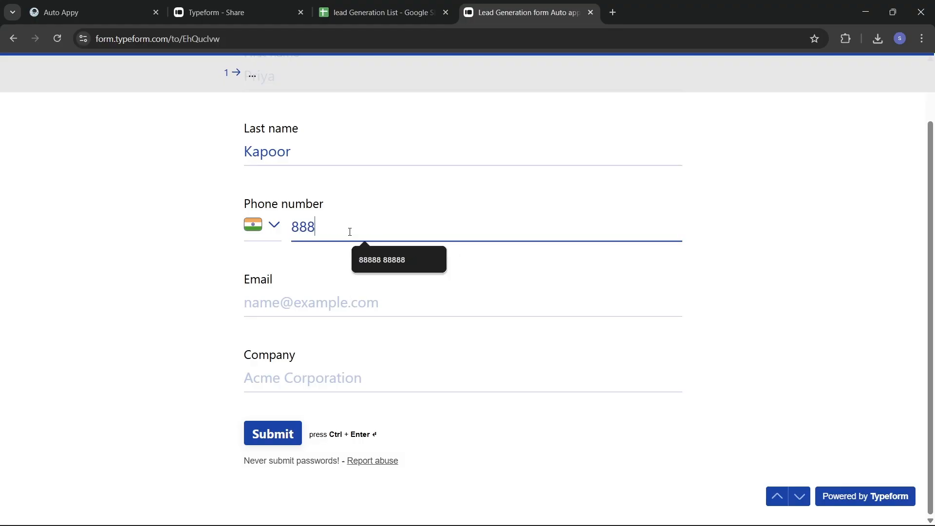
{"action": "type", "text": "88 88888"}
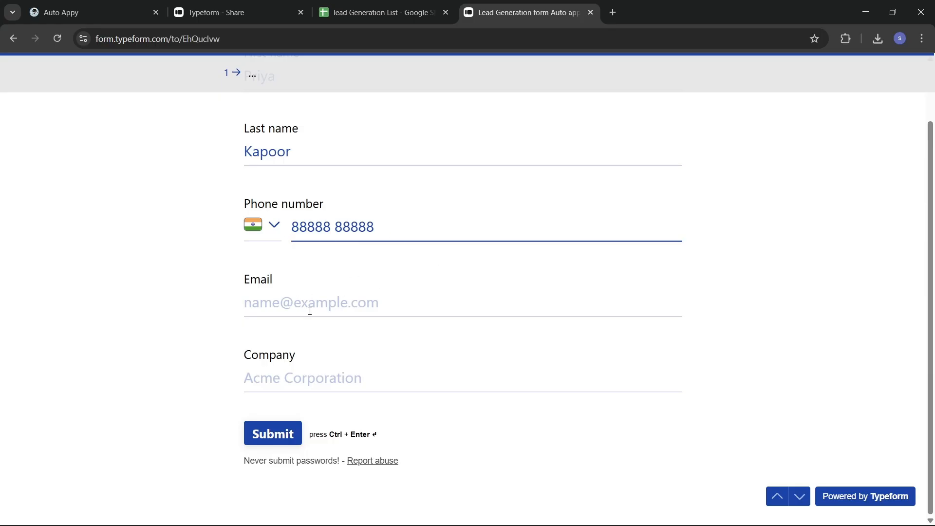
Fill in a suggested email and company 'Auto appy', then submit the response.
{"action": "left_click", "coordinate": [301, 300]}
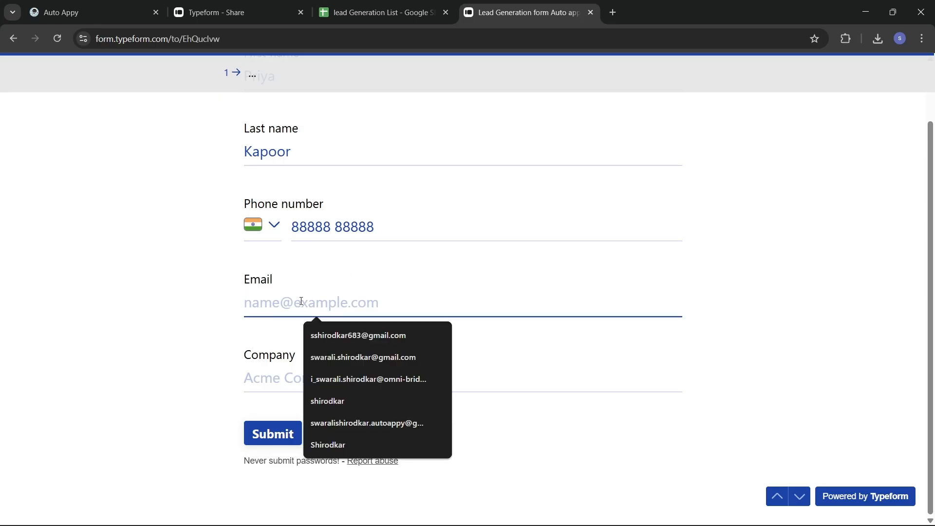
{"action": "left_click", "coordinate": [346, 334]}
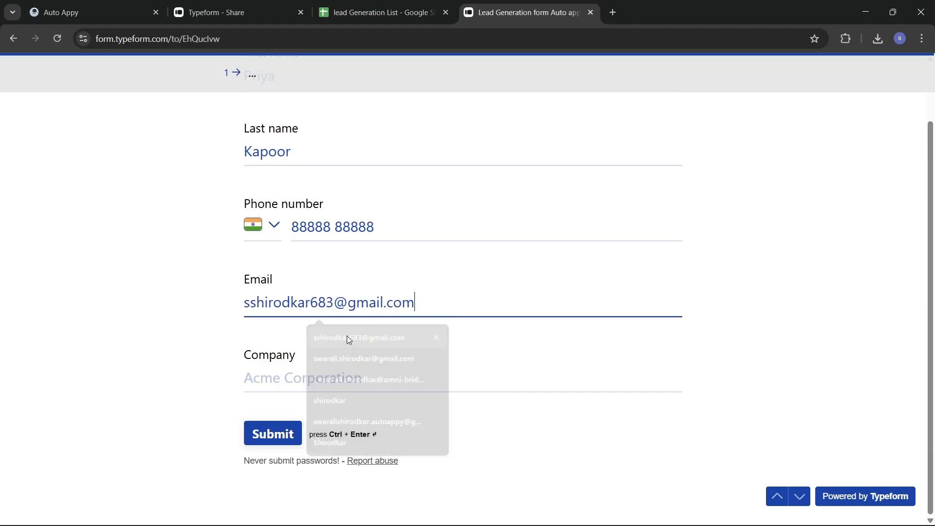
{"action": "left_click", "coordinate": [307, 379]}
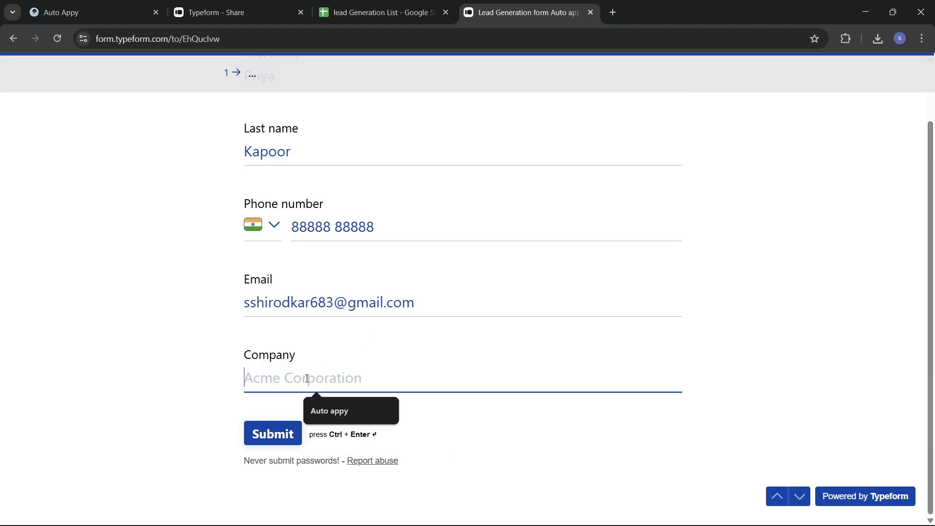
{"action": "left_click", "coordinate": [337, 410]}
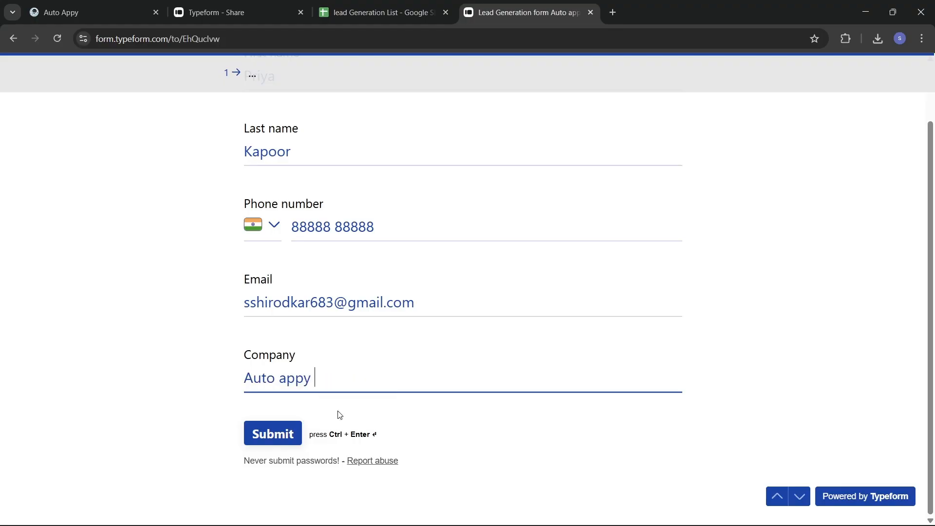
{"action": "left_click", "coordinate": [273, 435]}
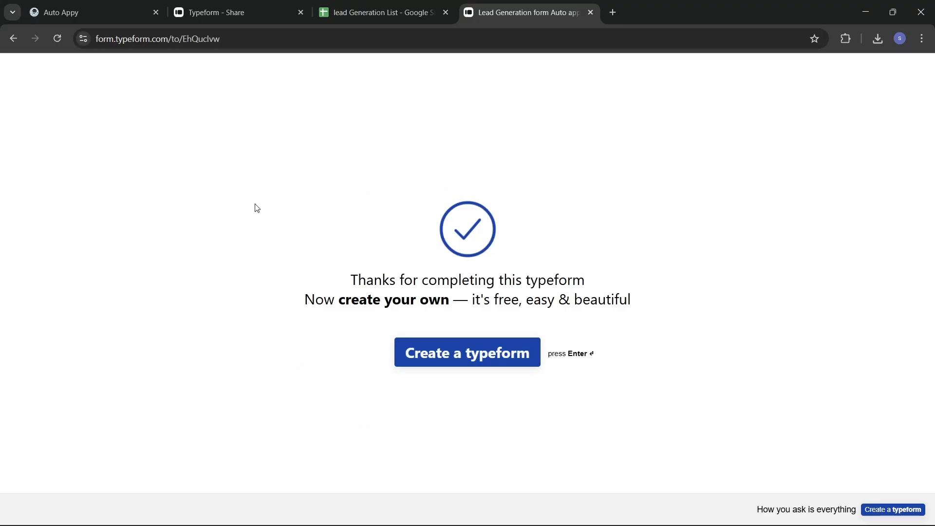
{"action": "left_click", "coordinate": [87, 9]}
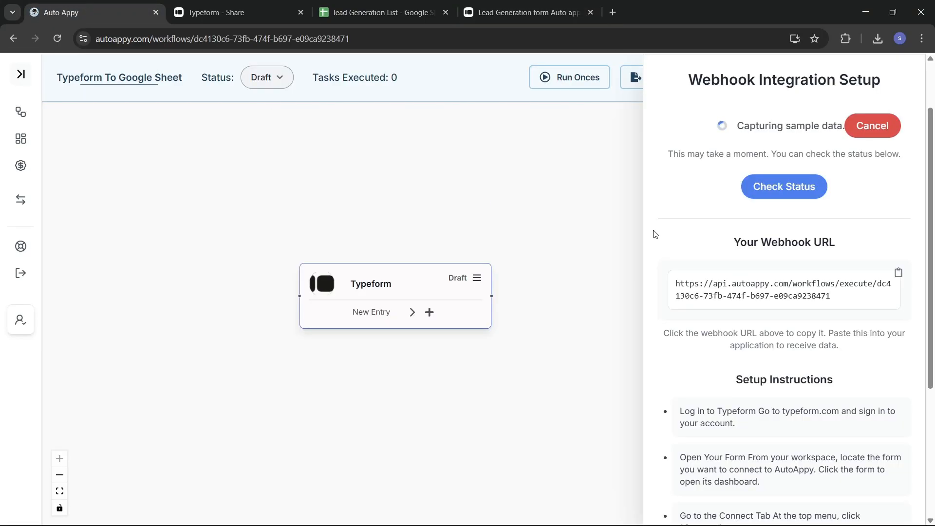
Check the webhook status and review the captured Typeform sample response.
{"action": "left_click", "coordinate": [764, 189]}
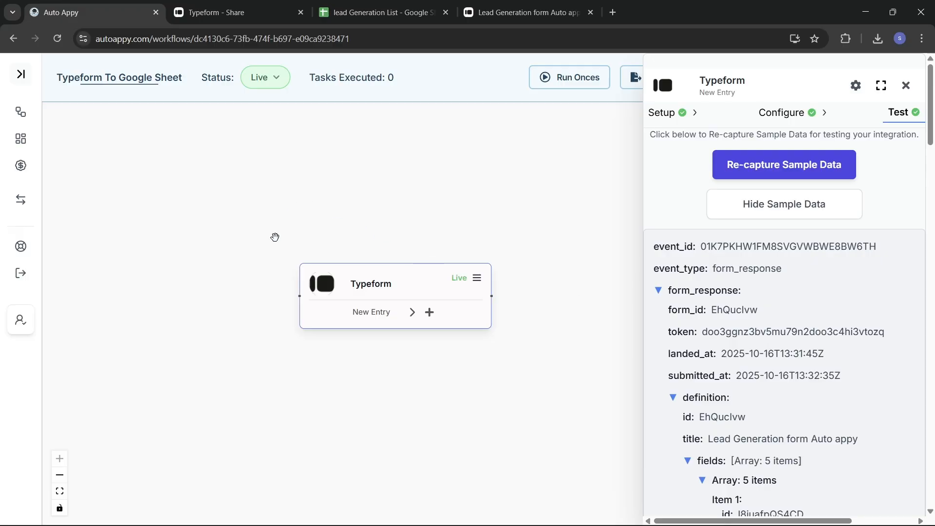
{"action": "scroll", "coordinate": [824, 332], "scroll_direction": "down", "scroll_amount": 4}
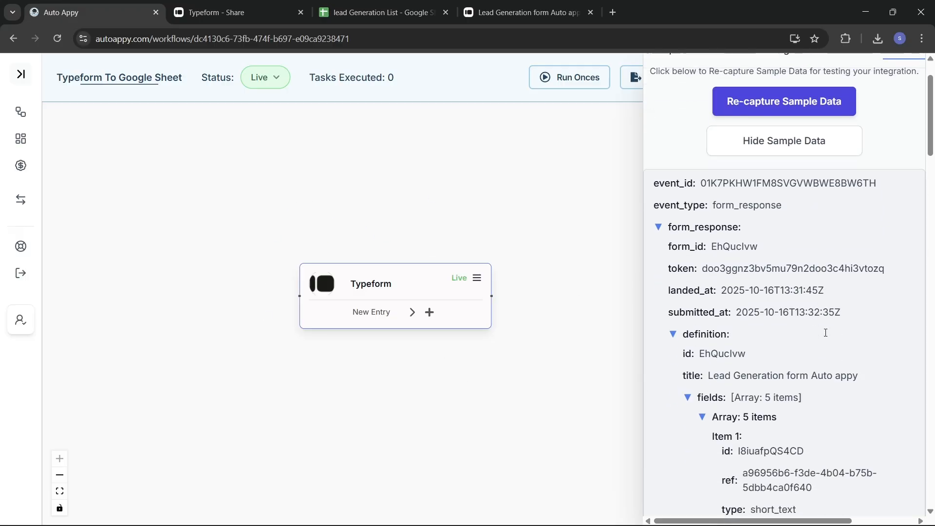
{"action": "scroll", "coordinate": [826, 336], "scroll_direction": "down", "scroll_amount": 3}
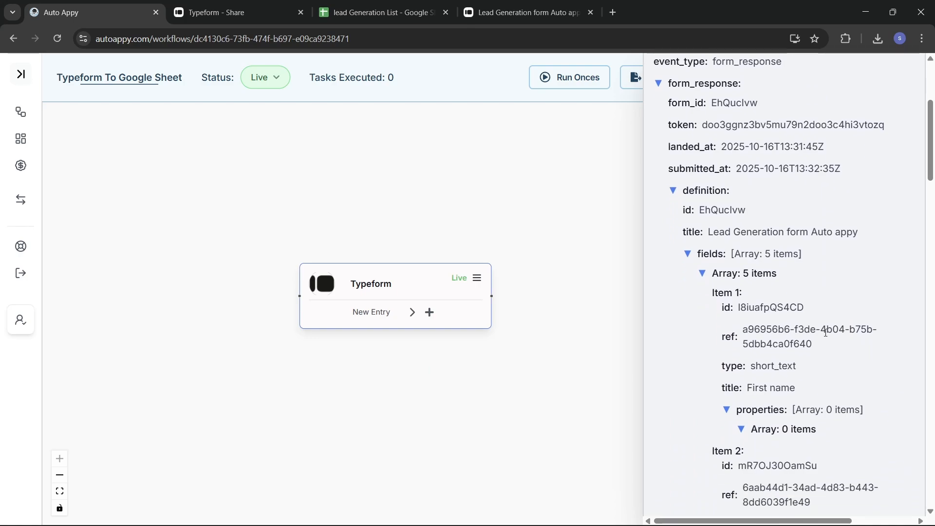
{"action": "scroll", "coordinate": [826, 336], "scroll_direction": "down", "scroll_amount": 4}
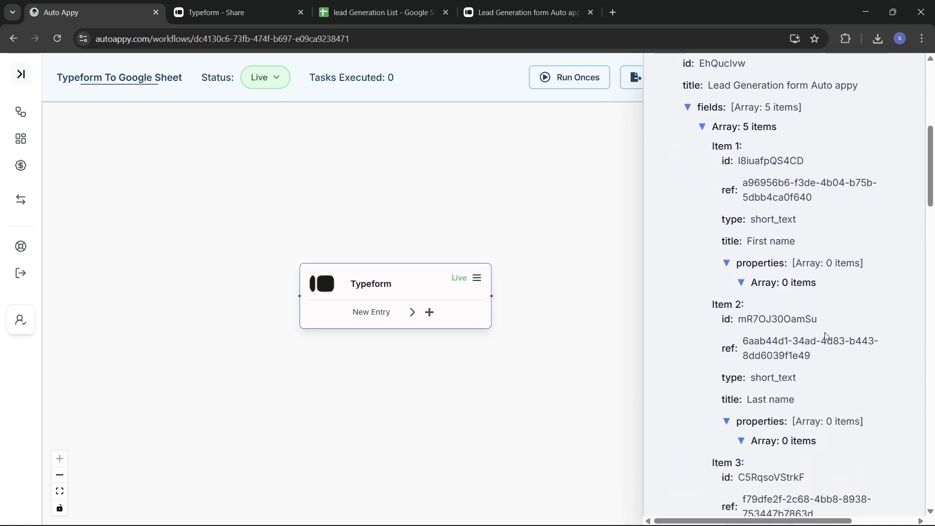
{"action": "scroll", "coordinate": [809, 442], "scroll_direction": "down", "scroll_amount": 5}
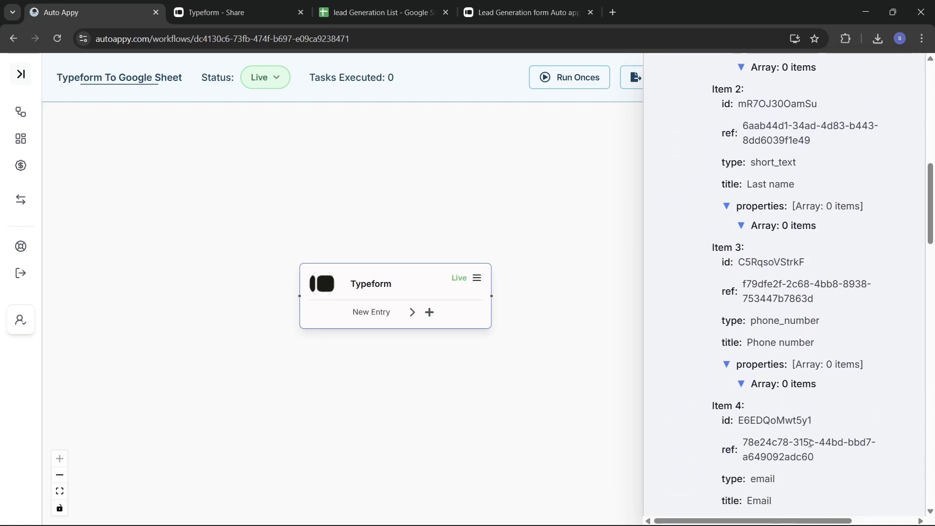
{"action": "scroll", "coordinate": [810, 445], "scroll_direction": "down", "scroll_amount": 5}
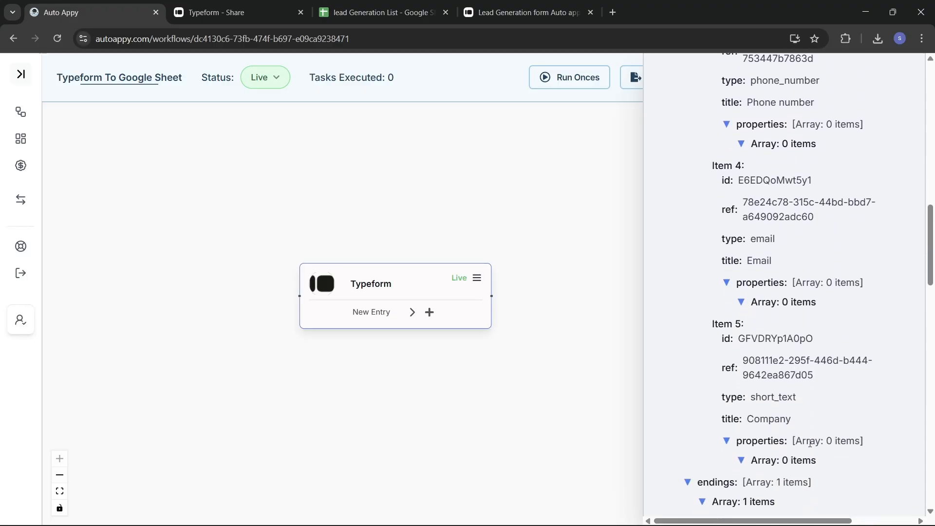
{"action": "scroll", "coordinate": [809, 443], "scroll_direction": "down", "scroll_amount": 5}
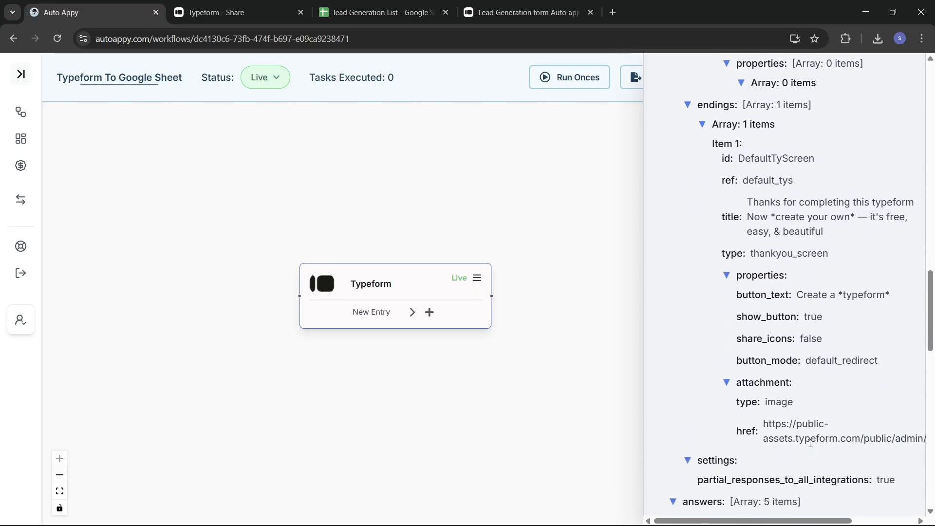
{"action": "scroll", "coordinate": [810, 443], "scroll_direction": "down", "scroll_amount": 4}
{"action": "scroll", "coordinate": [811, 447], "scroll_direction": "down", "scroll_amount": 1}
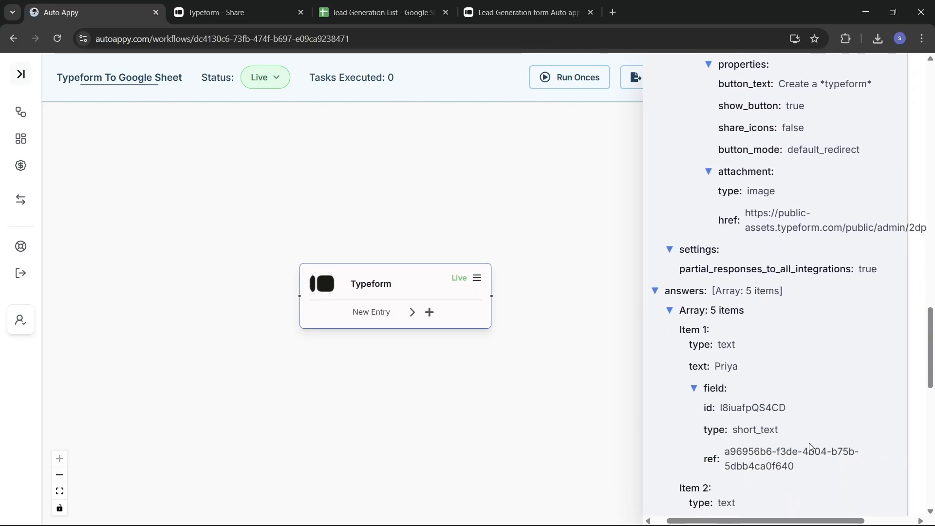
{"action": "scroll", "coordinate": [810, 446], "scroll_direction": "up", "scroll_amount": 20}
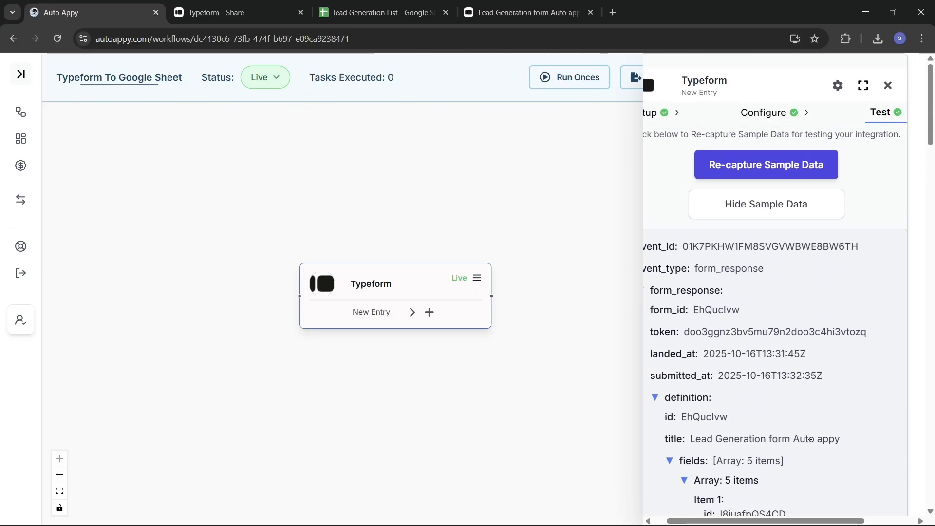
Hide and re-show the captured sample data to confirm its five answers.
{"action": "left_click", "coordinate": [768, 205]}
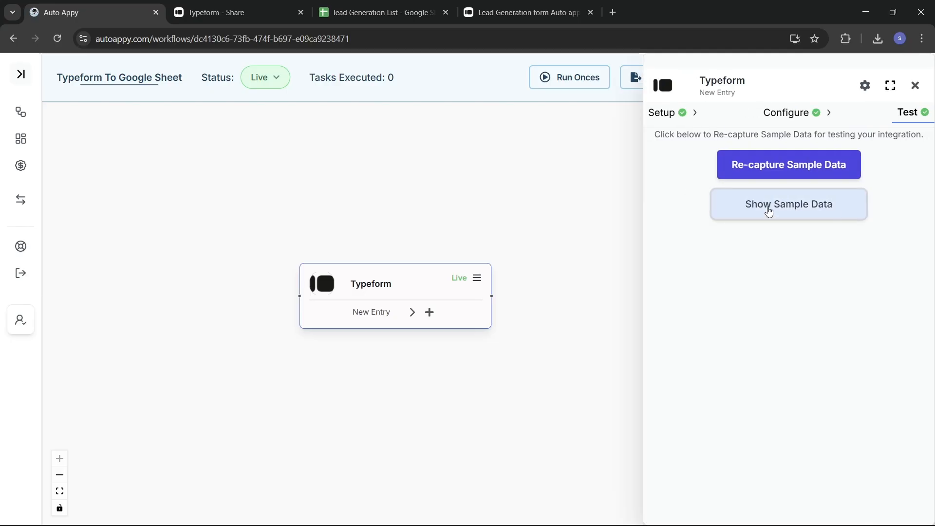
{"action": "left_click", "coordinate": [768, 209]}
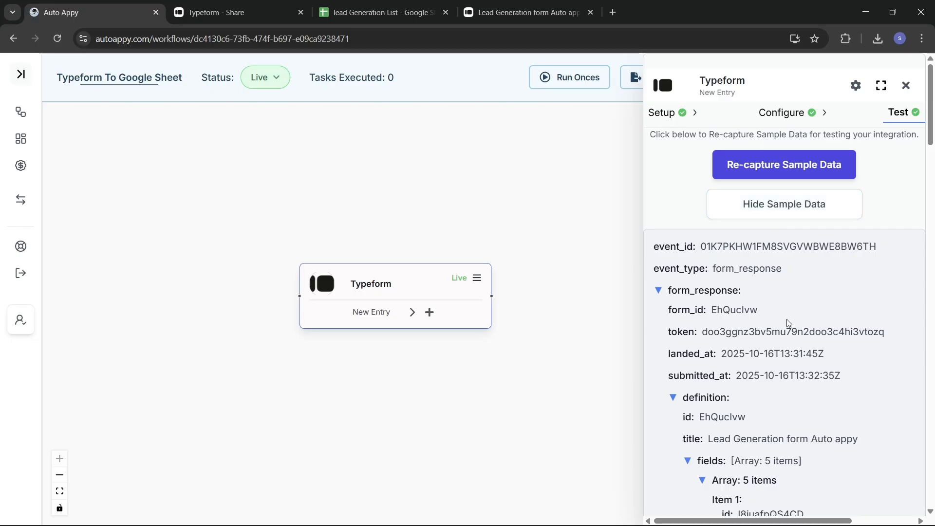
{"action": "scroll", "coordinate": [834, 390], "scroll_direction": "down", "scroll_amount": 13}
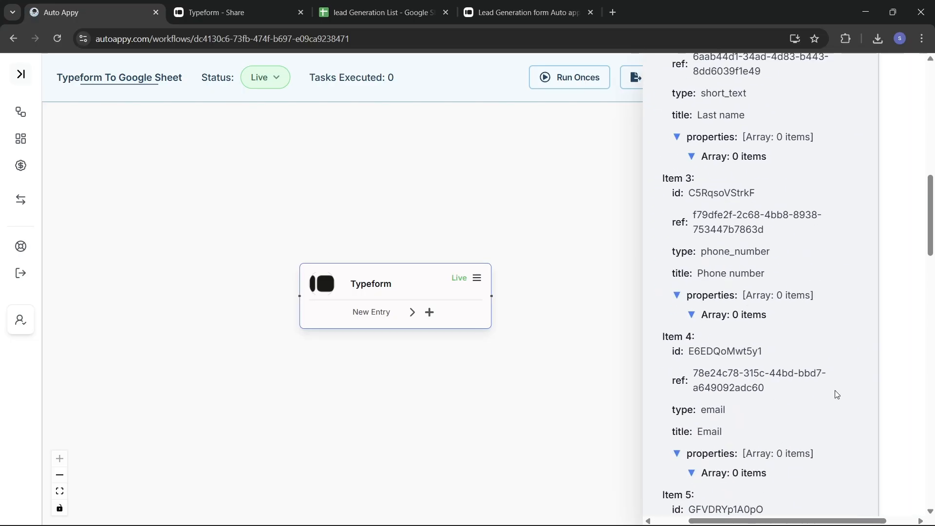
{"action": "scroll", "coordinate": [836, 394], "scroll_direction": "up", "scroll_amount": 12}
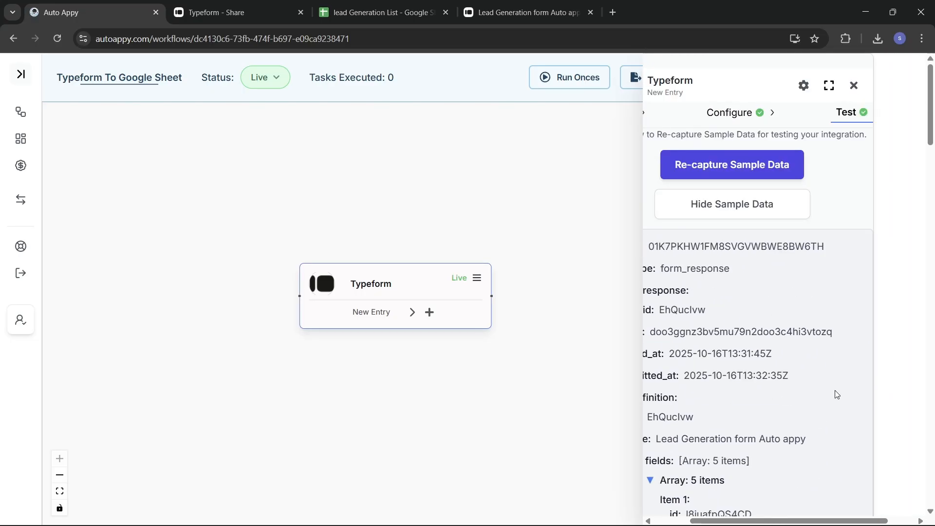
Add a Google Sheets 'Insert a row in google sheet' step after the Typeform trigger.
{"action": "left_click", "coordinate": [854, 86]}
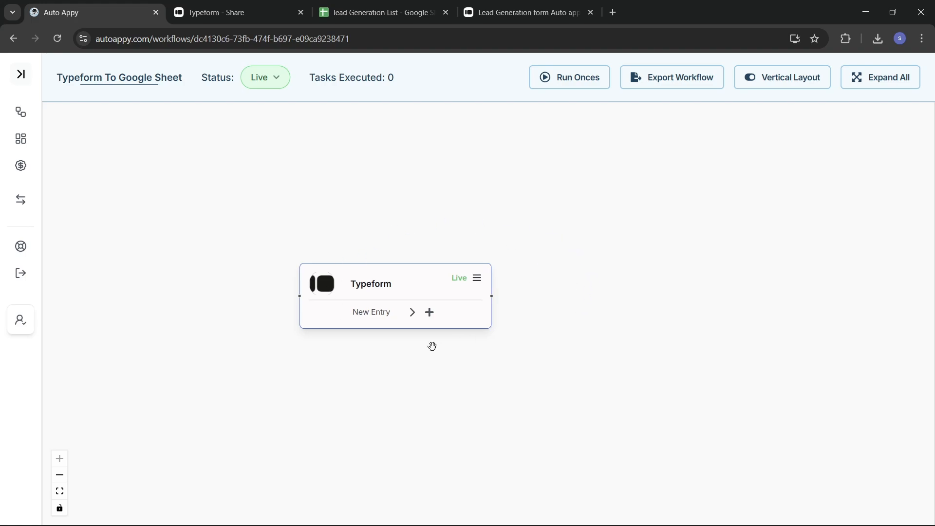
{"action": "left_click", "coordinate": [428, 314]}
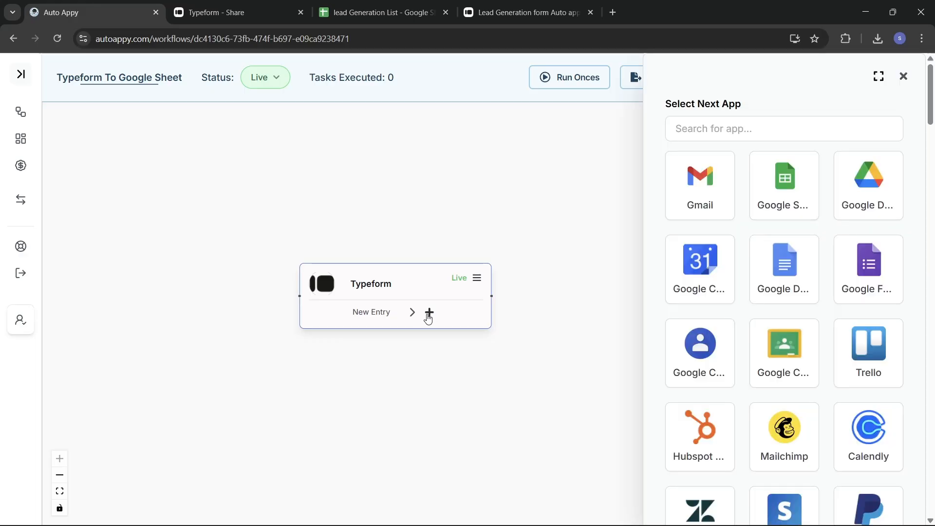
{"action": "left_click_drag", "start_coordinate": [763, 266], "coordinate": [728, 131]}
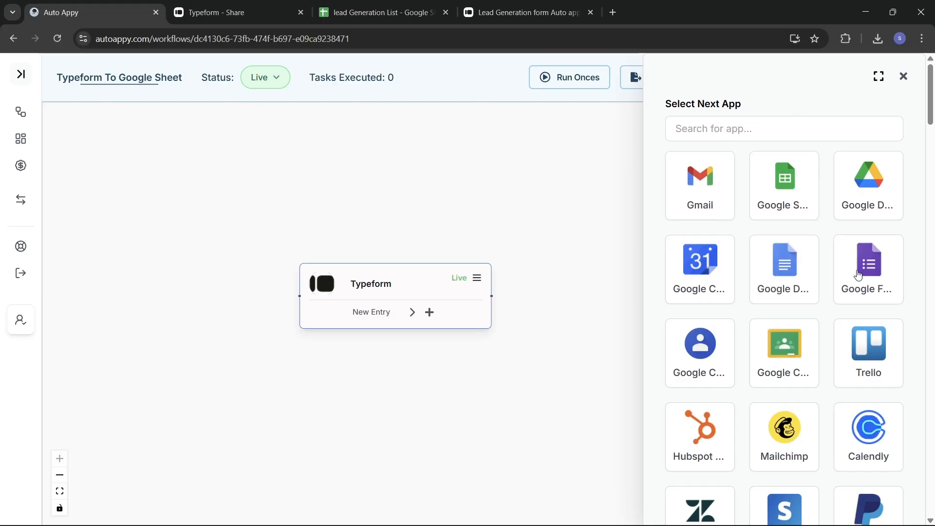
{"action": "left_click", "coordinate": [785, 195]}
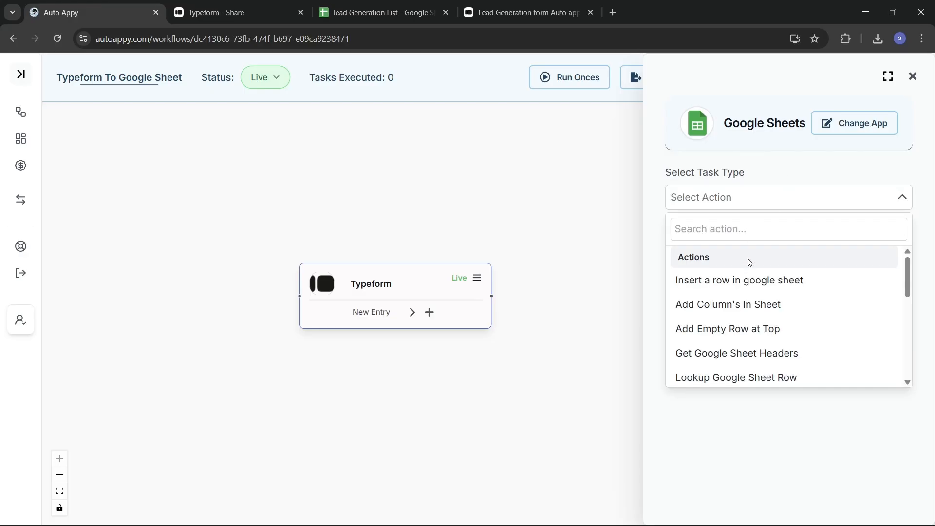
{"action": "left_click", "coordinate": [738, 282]}
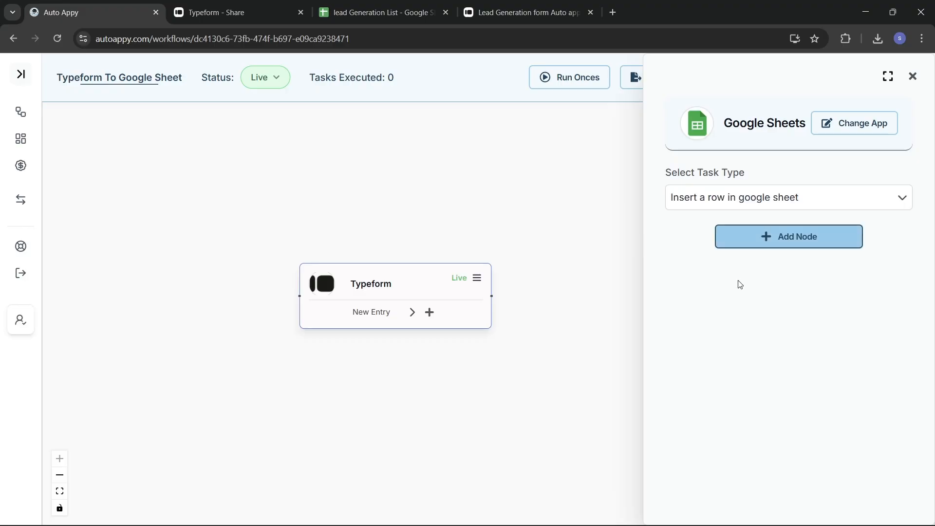
{"action": "left_click", "coordinate": [744, 241]}
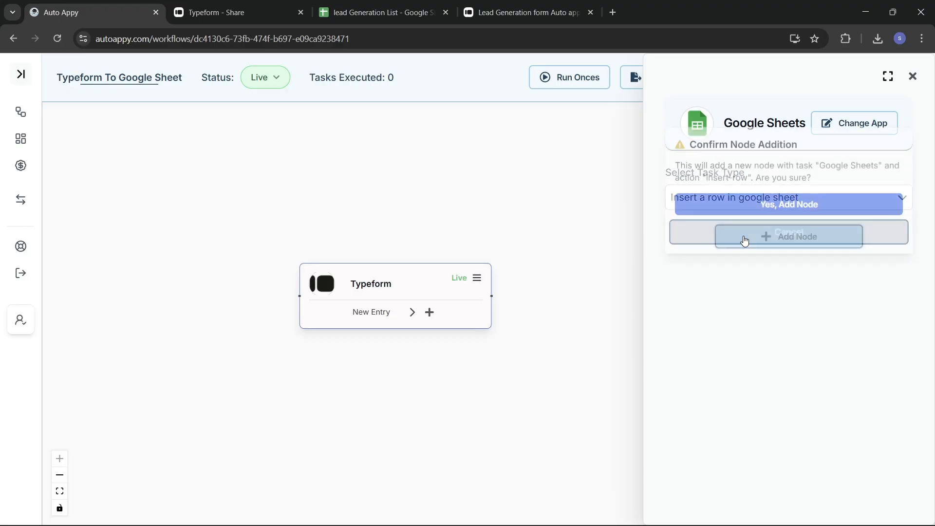
{"action": "left_click", "coordinate": [744, 198]}
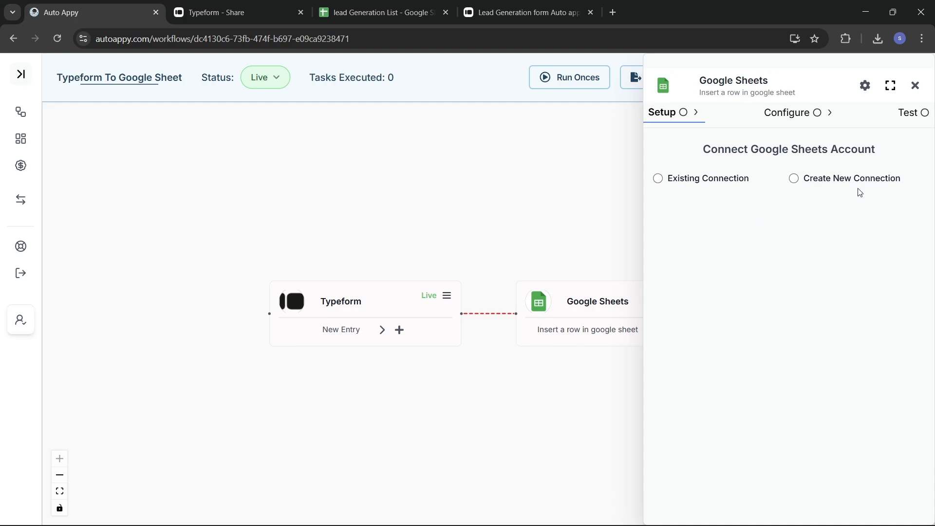
Create a new Google connection for the Sheets step by signing in and granting Auto Appy access.
{"action": "left_click", "coordinate": [659, 180]}
{"action": "left_click", "coordinate": [709, 247]}
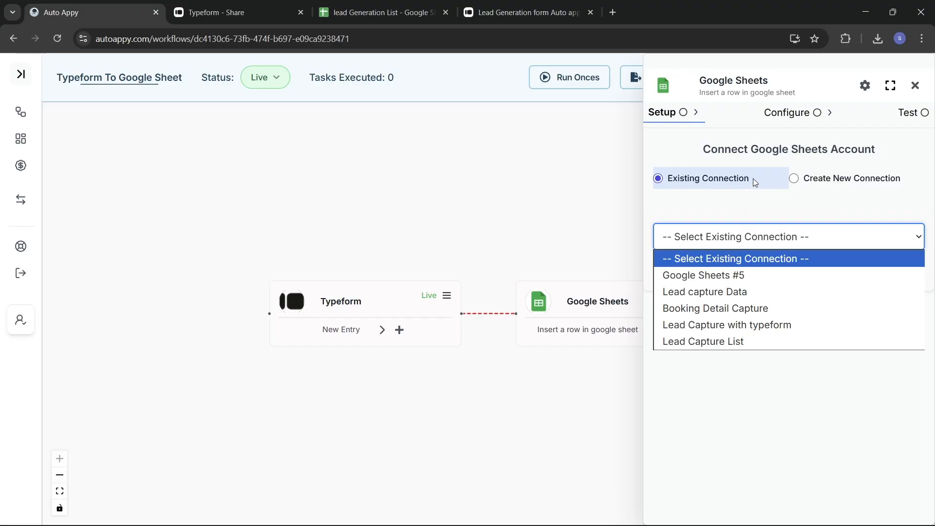
{"action": "left_click", "coordinate": [803, 201]}
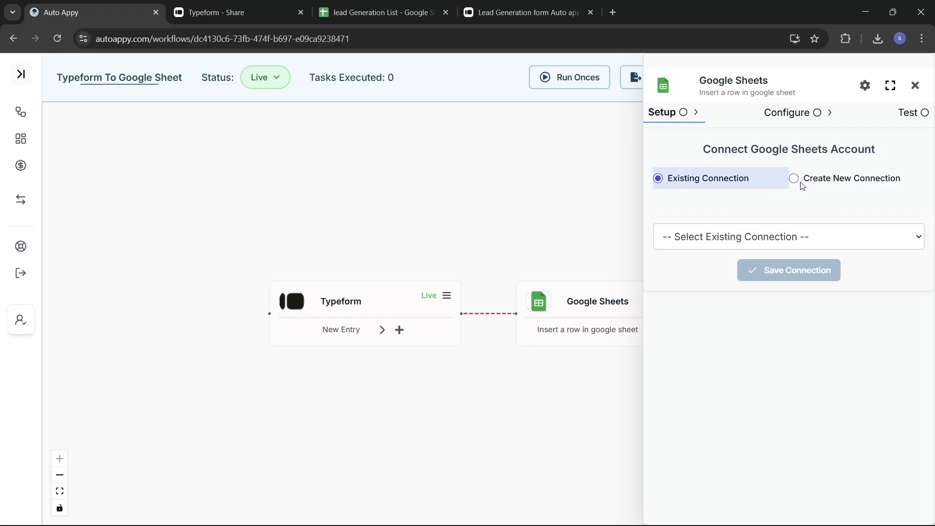
{"action": "left_click", "coordinate": [794, 179]}
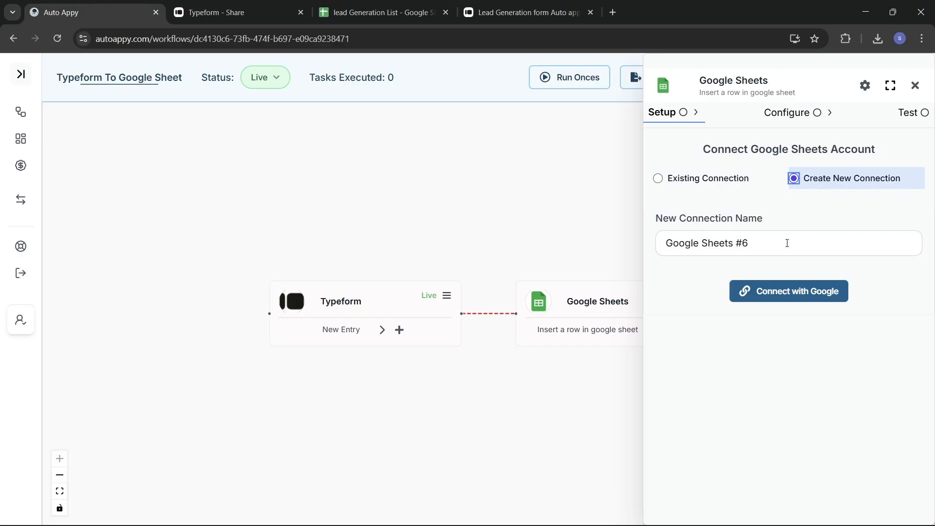
{"action": "left_click", "coordinate": [774, 293]}
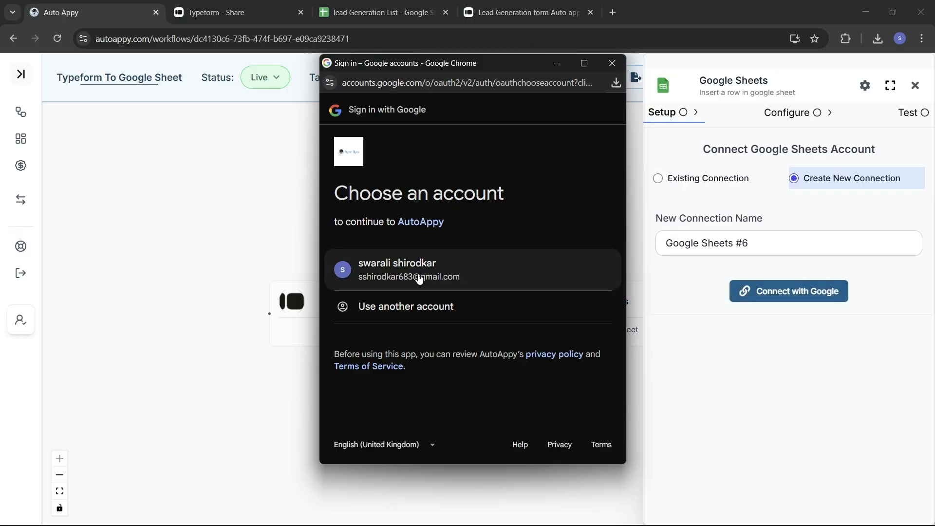
{"action": "left_click", "coordinate": [419, 279]}
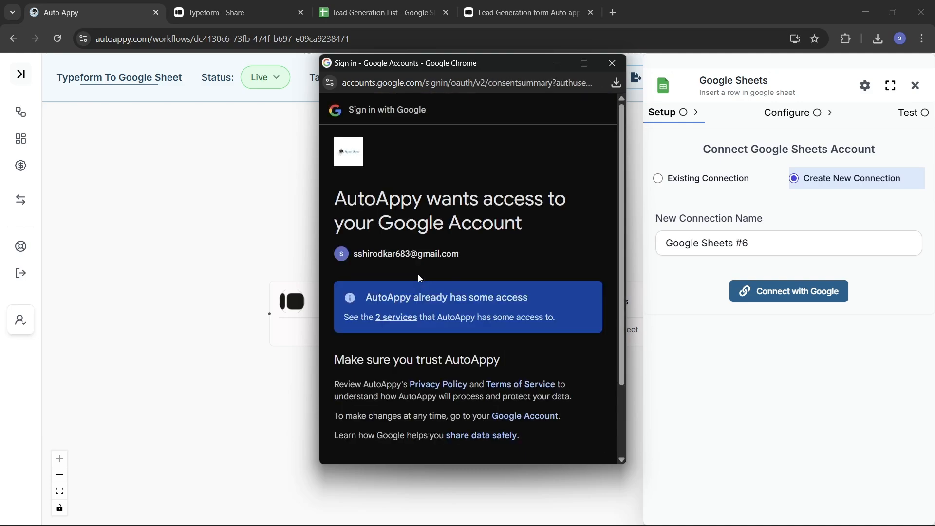
{"action": "scroll", "coordinate": [418, 277], "scroll_direction": "down", "scroll_amount": 2}
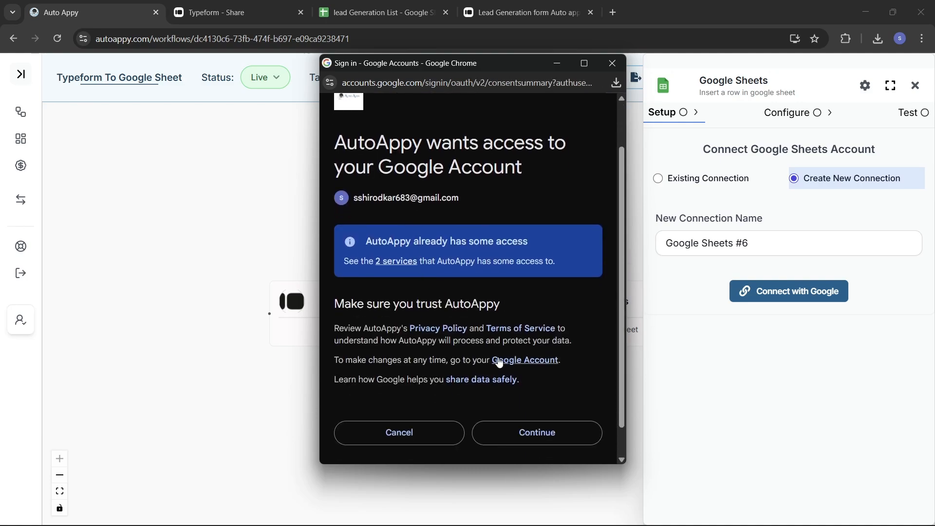
{"action": "left_click", "coordinate": [536, 434]}
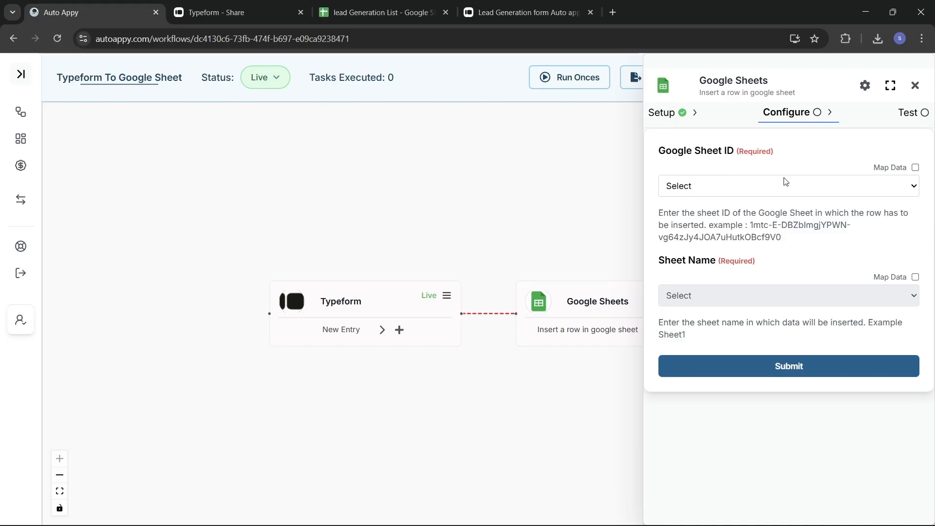
Paste the lead Generation List spreadsheet's ID into Google Sheet ID and select the Lead generation sheet.
{"action": "left_click", "coordinate": [915, 167]}
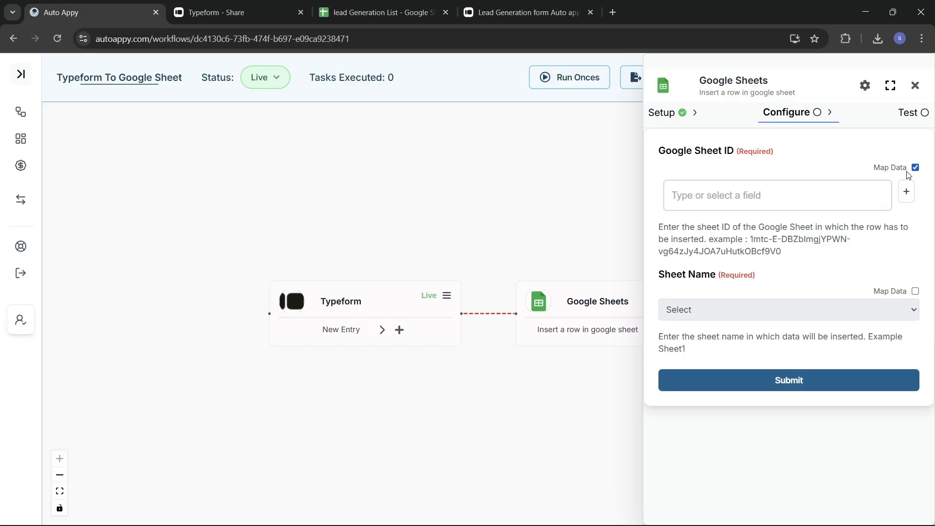
{"action": "left_click", "coordinate": [743, 202]}
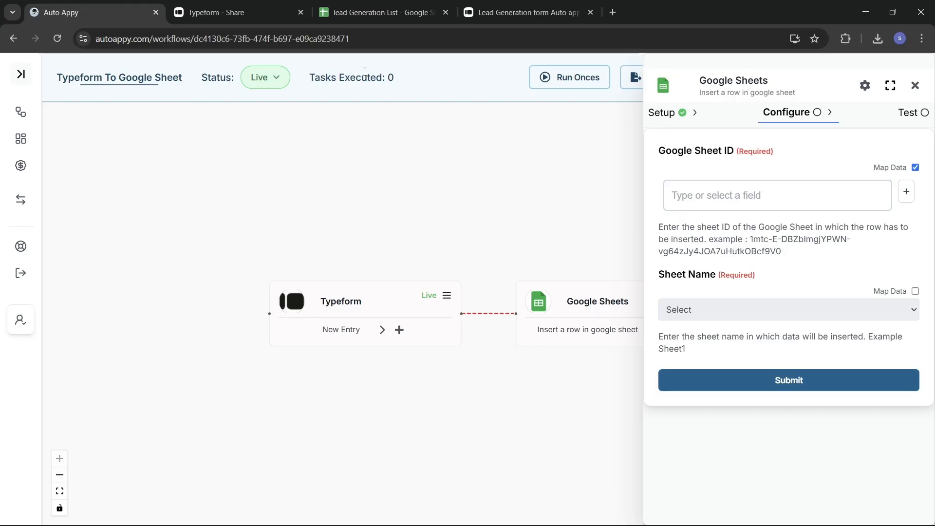
{"action": "left_click", "coordinate": [351, 14]}
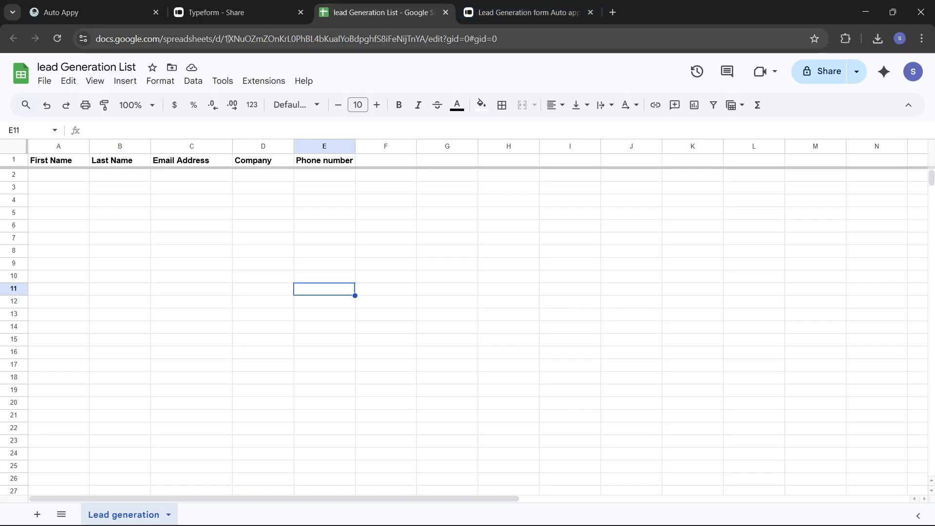
{"action": "left_click_drag", "start_coordinate": [225, 38], "coordinate": [425, 43]}
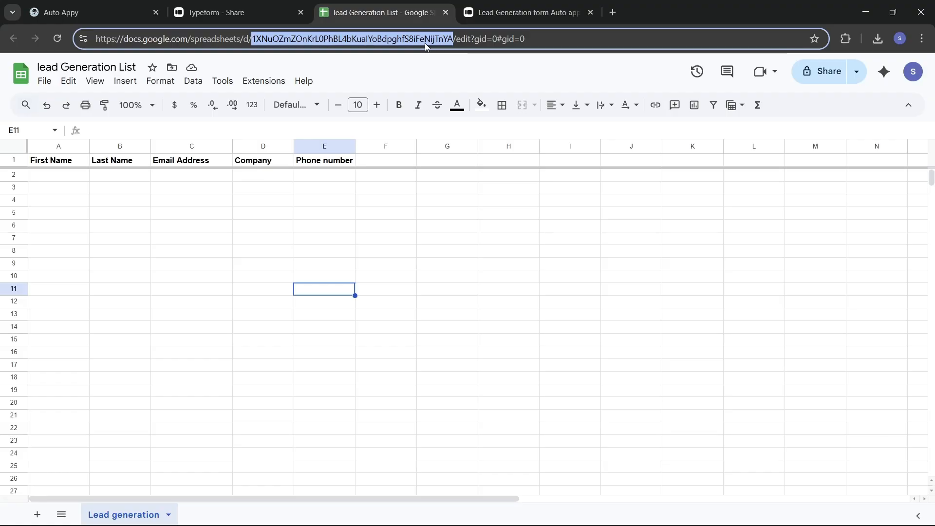
{"action": "left_click", "coordinate": [97, 6]}
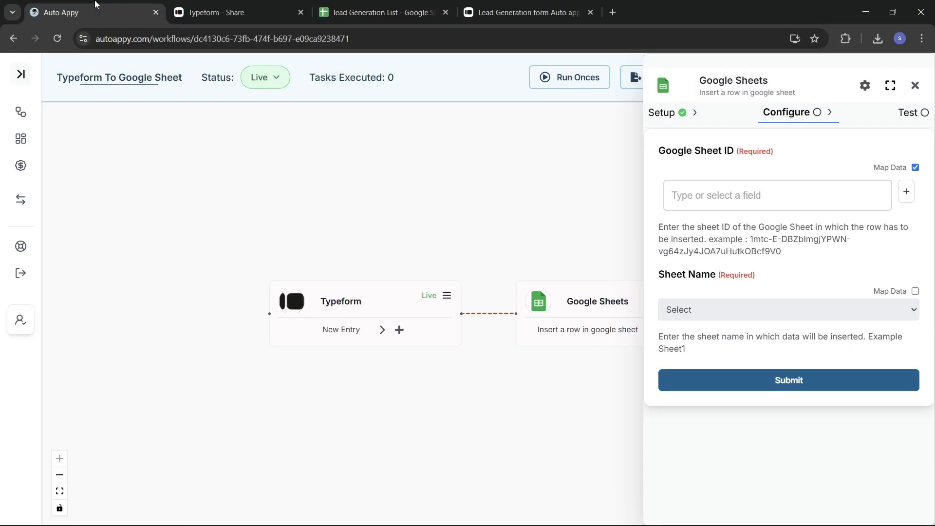
{"action": "left_click", "coordinate": [756, 200]}
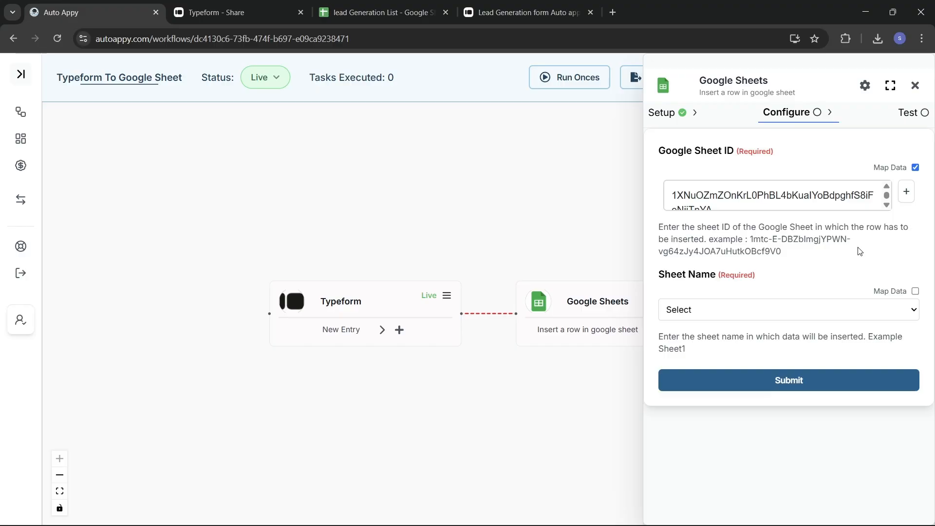
{"action": "left_click", "coordinate": [794, 314]}
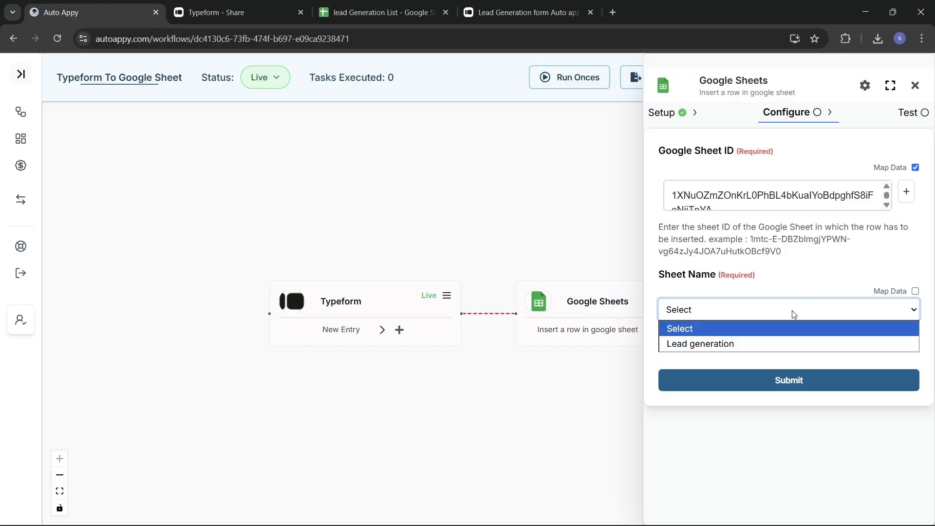
{"action": "left_click", "coordinate": [708, 340]}
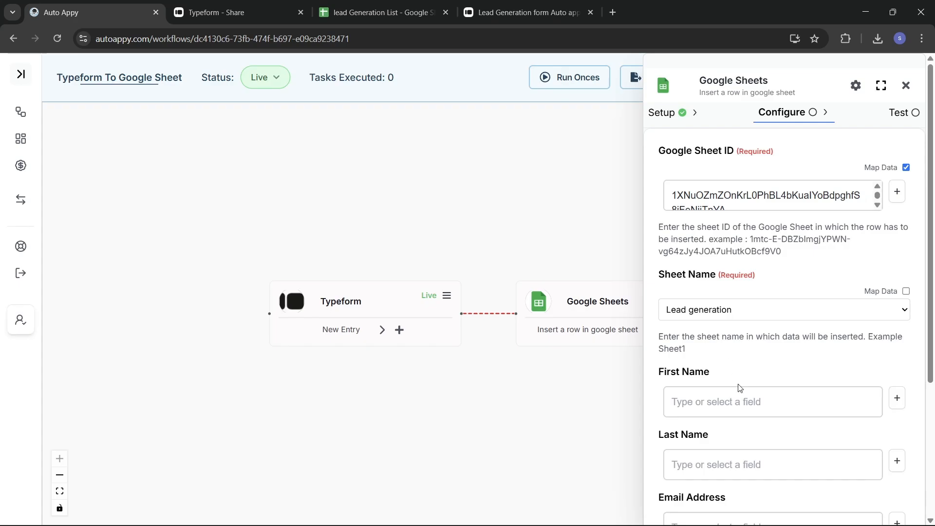
Map the First Name column to the respondent's first Typeform text answer.
{"action": "scroll", "coordinate": [739, 387], "scroll_direction": "down", "scroll_amount": 4}
{"action": "scroll", "coordinate": [738, 387], "scroll_direction": "up", "scroll_amount": 1}
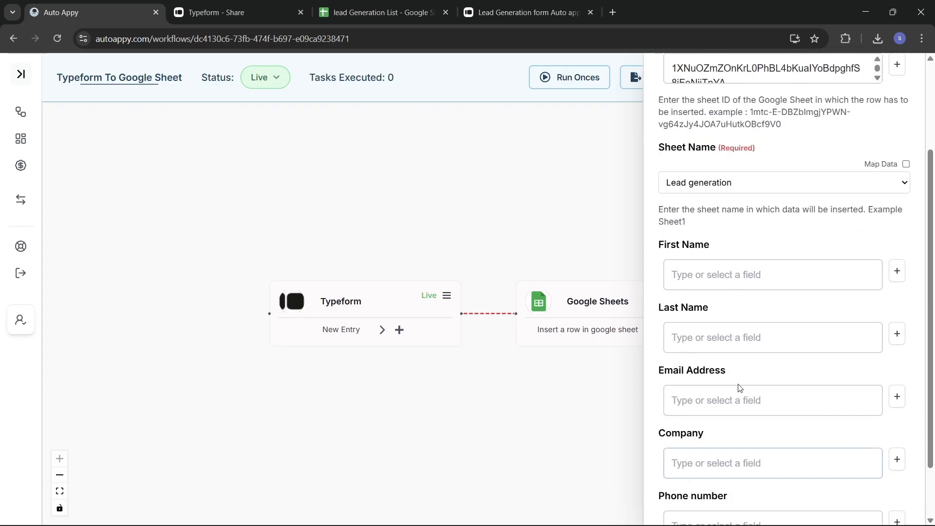
{"action": "left_click", "coordinate": [349, 17]}
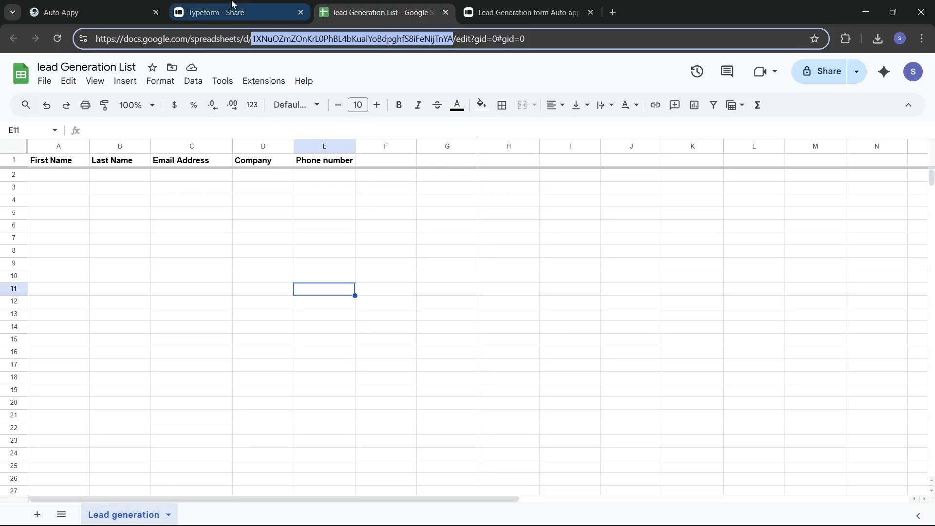
{"action": "left_click", "coordinate": [93, 12]}
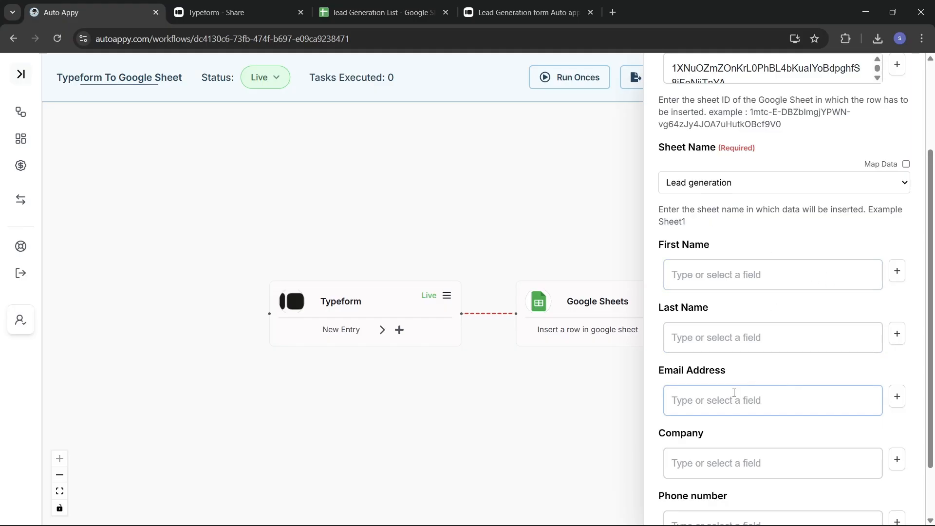
{"action": "left_click", "coordinate": [897, 273]}
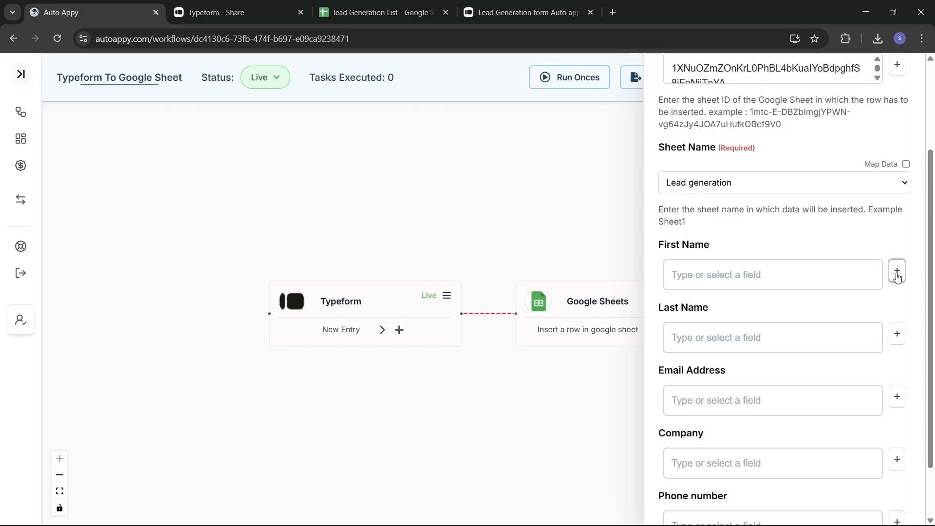
{"action": "left_click", "coordinate": [730, 297]}
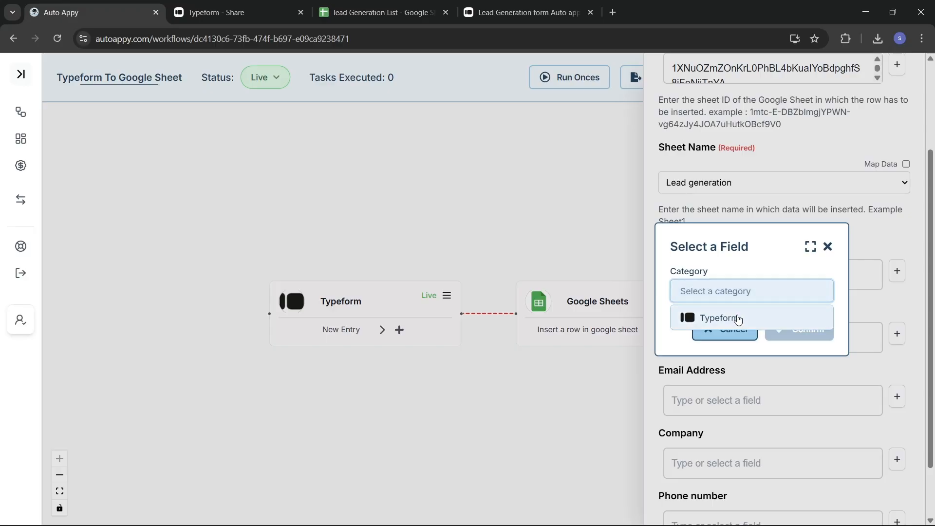
{"action": "left_click", "coordinate": [730, 317]}
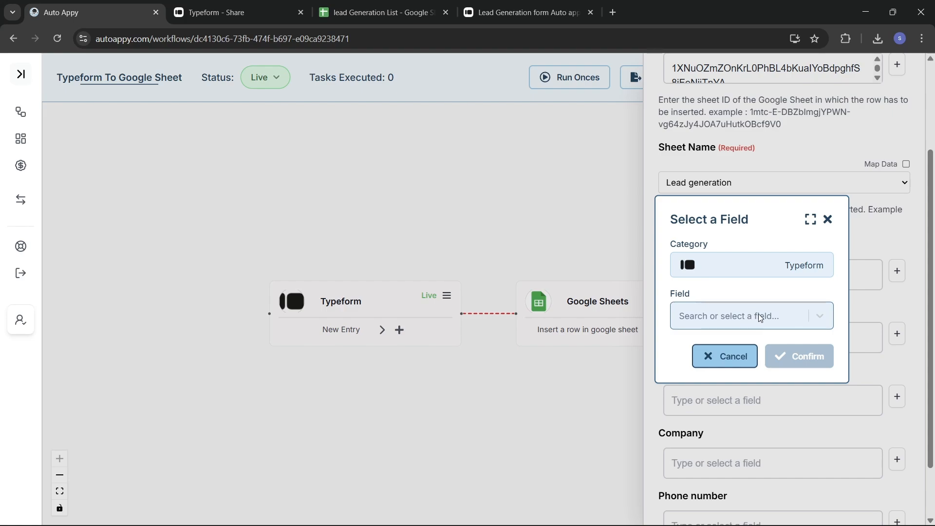
{"action": "left_click", "coordinate": [760, 318]}
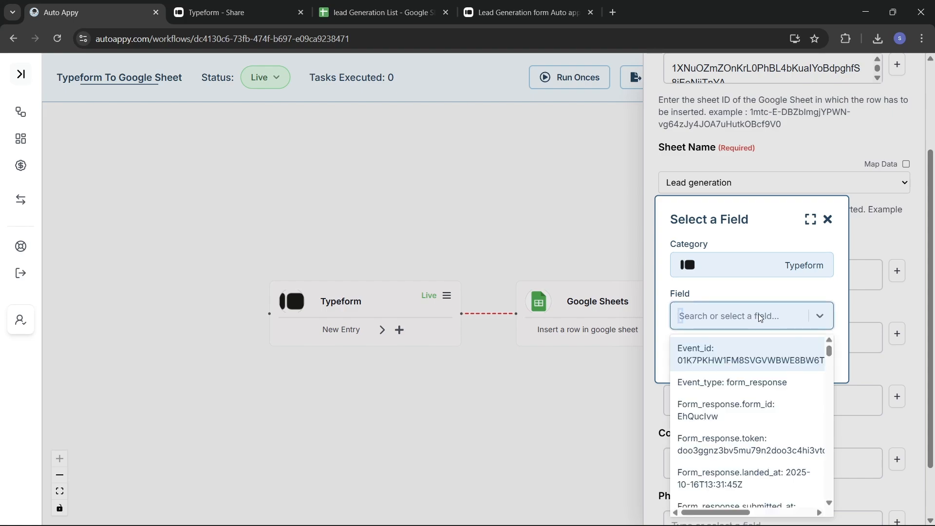
{"action": "type", "text": "pr"}
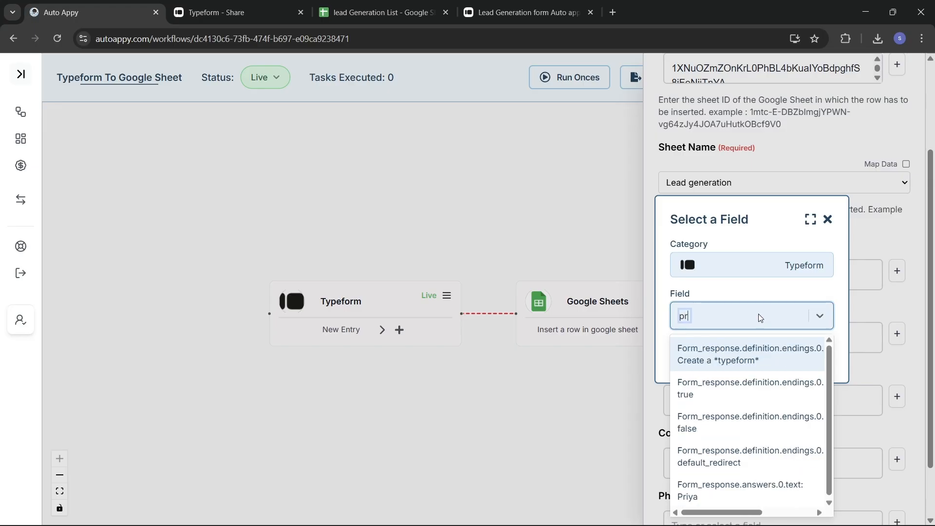
{"action": "type", "text": "iy"}
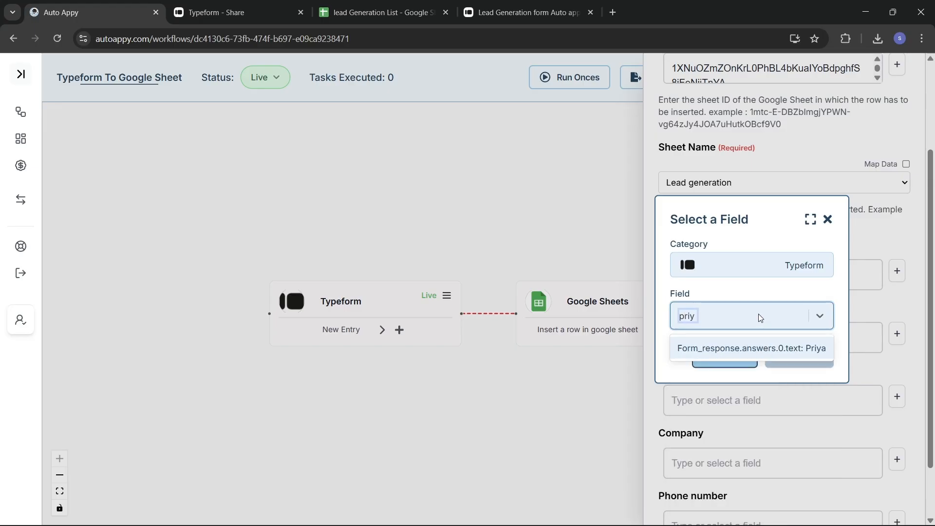
{"action": "left_click", "coordinate": [770, 349]}
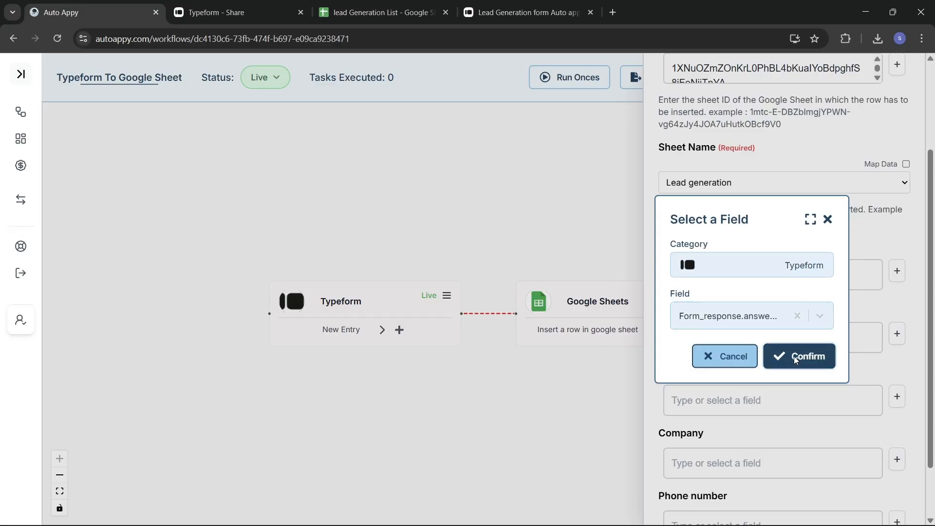
{"action": "left_click", "coordinate": [791, 358]}
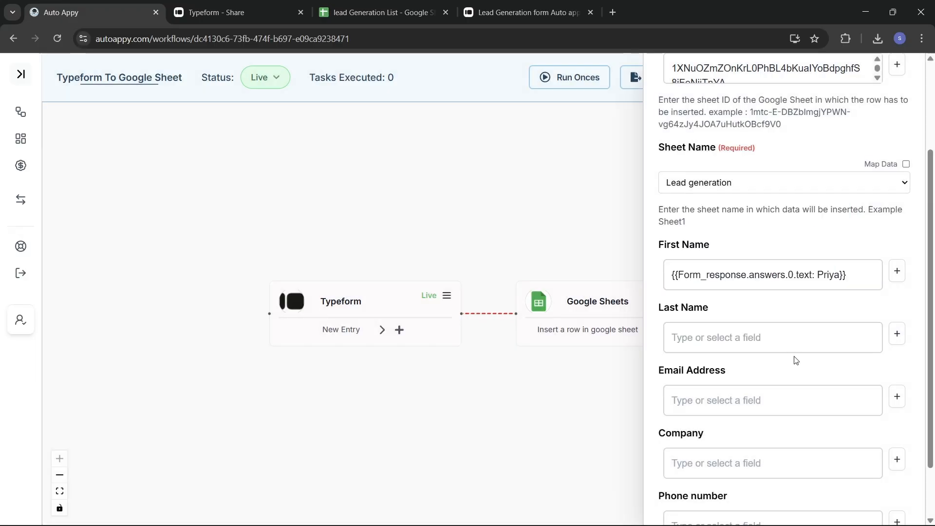
Browse the Typeform response fields for a Last Name source.
{"action": "left_click", "coordinate": [897, 335]}
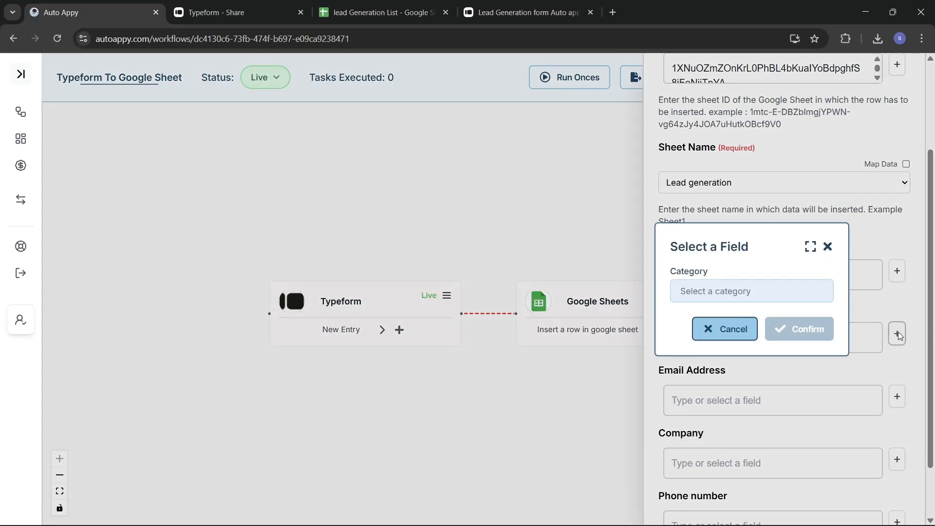
{"action": "left_click", "coordinate": [772, 294]}
{"action": "left_click", "coordinate": [711, 319]}
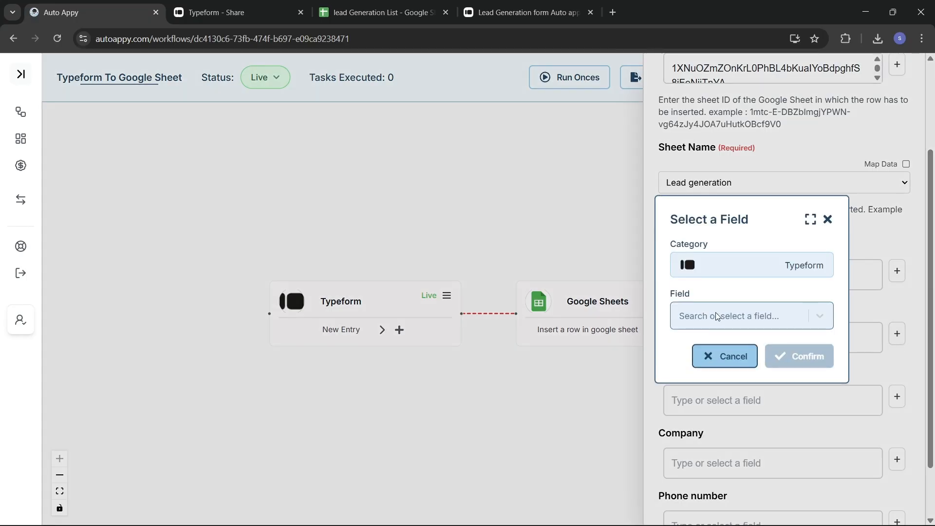
{"action": "left_click", "coordinate": [716, 315]}
{"action": "type", "text": "lasr"}
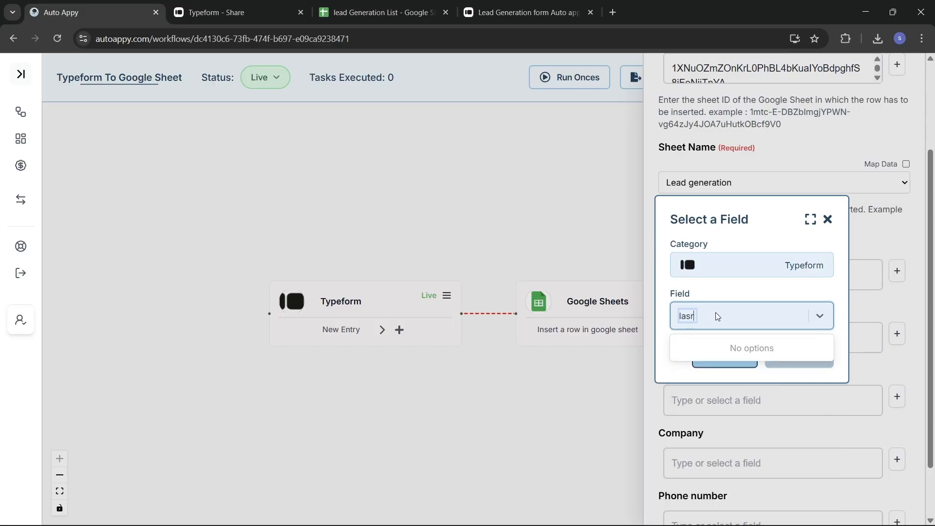
{"action": "key", "text": "BackSpace"}
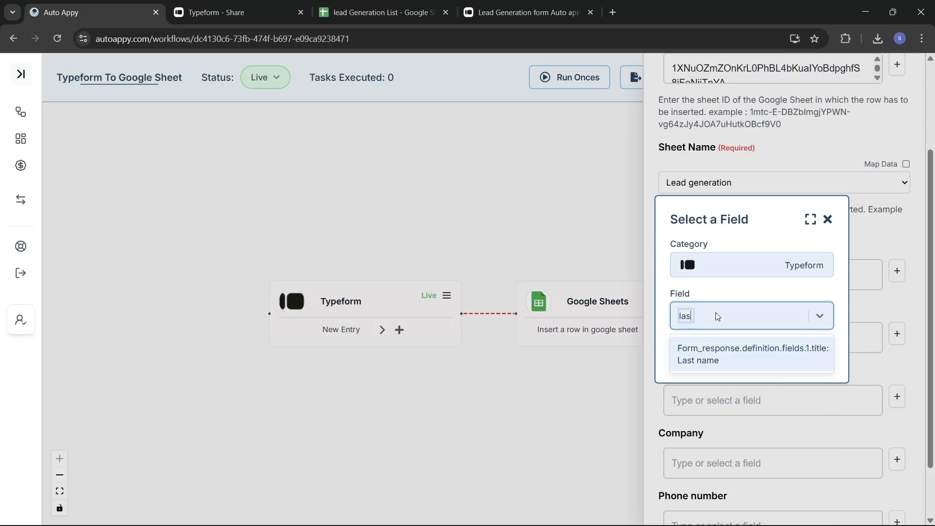
{"action": "key", "text": "BackSpace"}
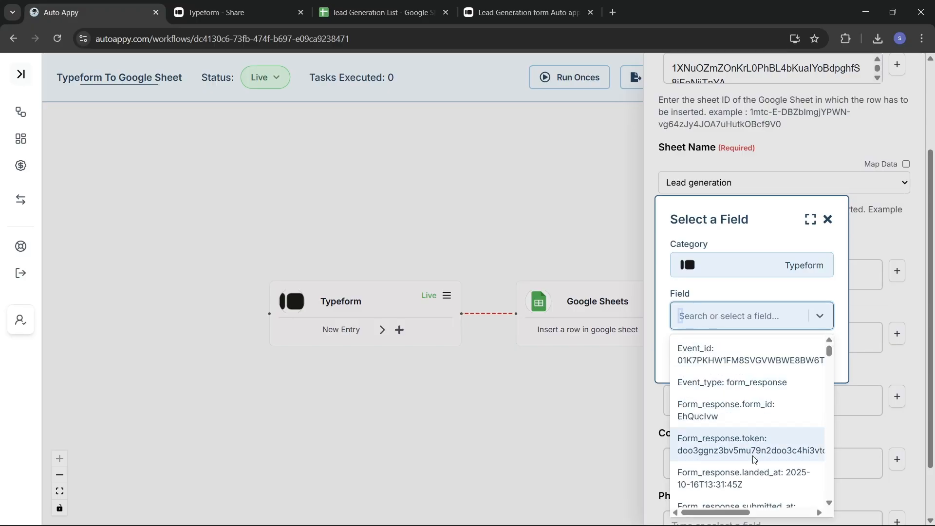
{"action": "scroll", "coordinate": [753, 459], "scroll_direction": "down", "scroll_amount": 5}
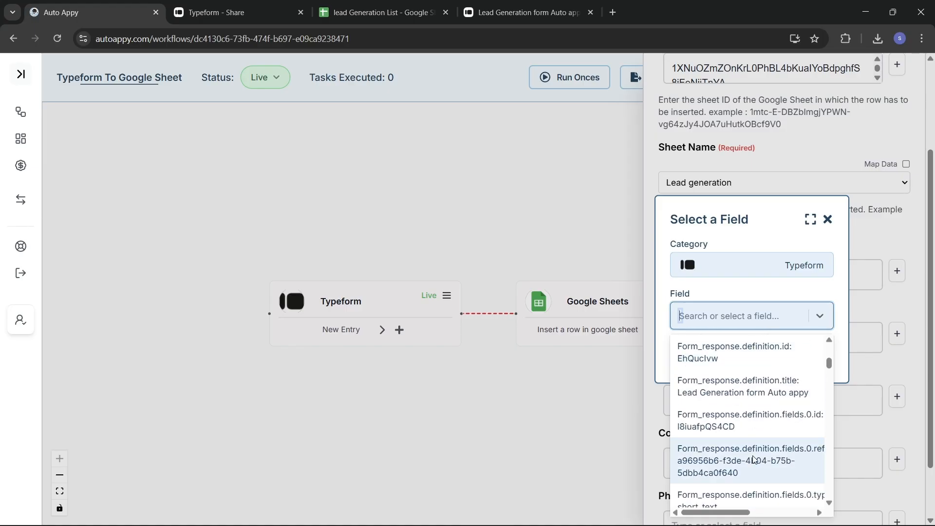
{"action": "scroll", "coordinate": [753, 459], "scroll_direction": "down", "scroll_amount": 5}
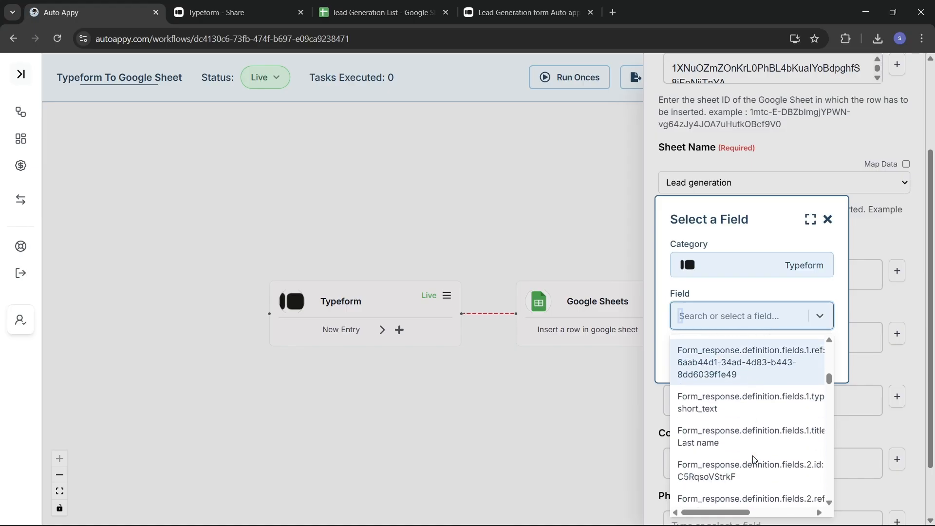
{"action": "scroll", "coordinate": [752, 459], "scroll_direction": "down", "scroll_amount": 5}
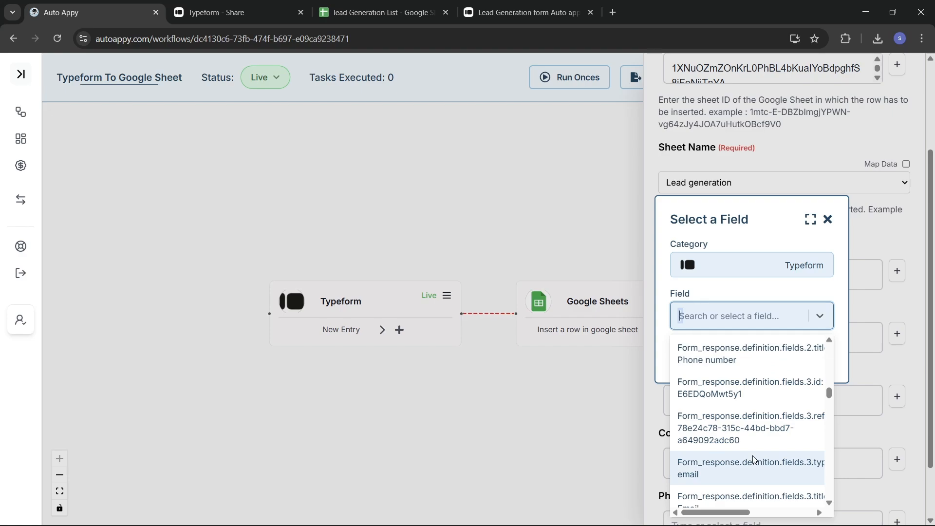
{"action": "scroll", "coordinate": [752, 459], "scroll_direction": "down", "scroll_amount": 5}
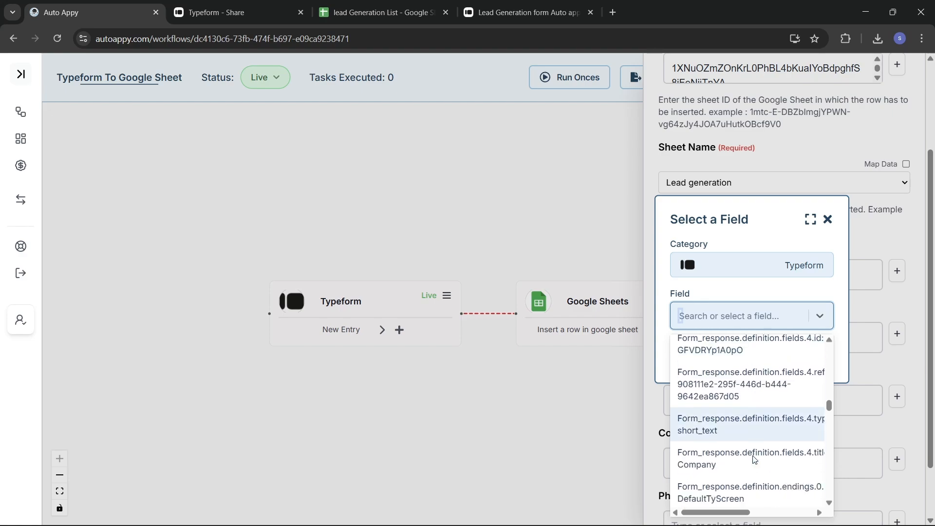
{"action": "scroll", "coordinate": [753, 459], "scroll_direction": "down", "scroll_amount": 5}
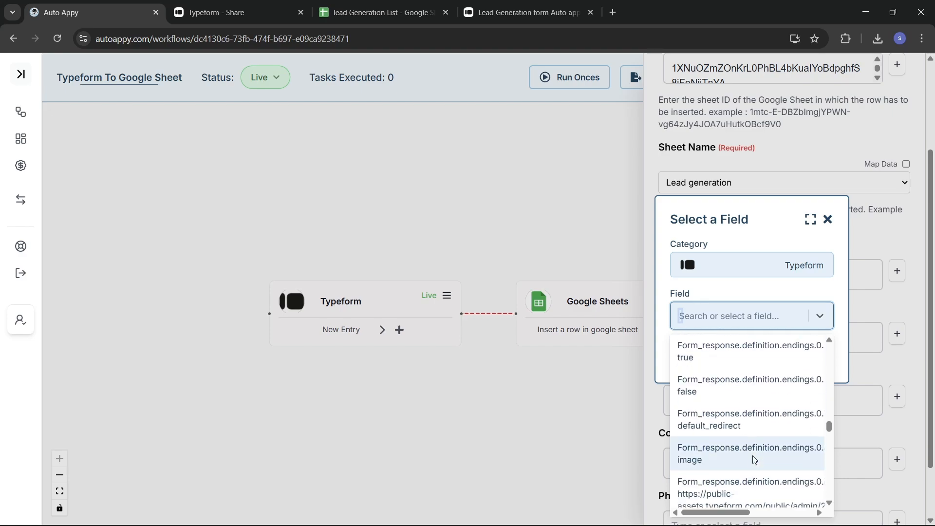
Search 'answer' and map Last Name to Form_response.answers.1.text.
{"action": "type", "text": "priy"}
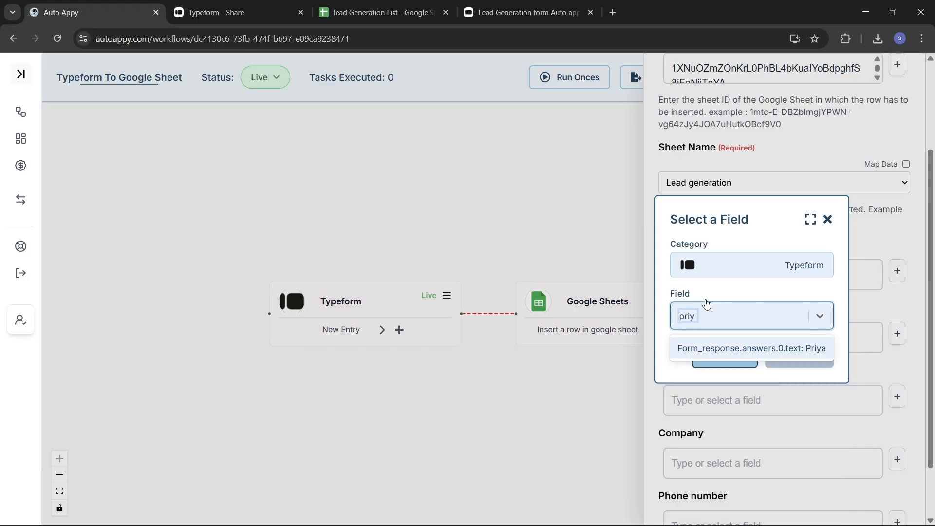
{"action": "key", "text": "BackSpace"}
{"action": "key", "text": "BackSpace"}
{"action": "key", "text": "BackSpace"}
{"action": "key", "text": "BackSpace"}
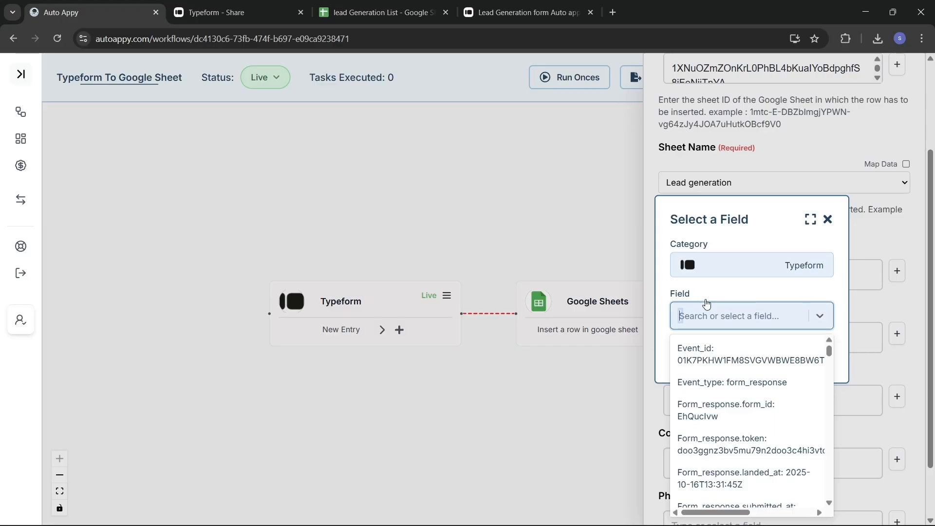
{"action": "type", "text": "j"}
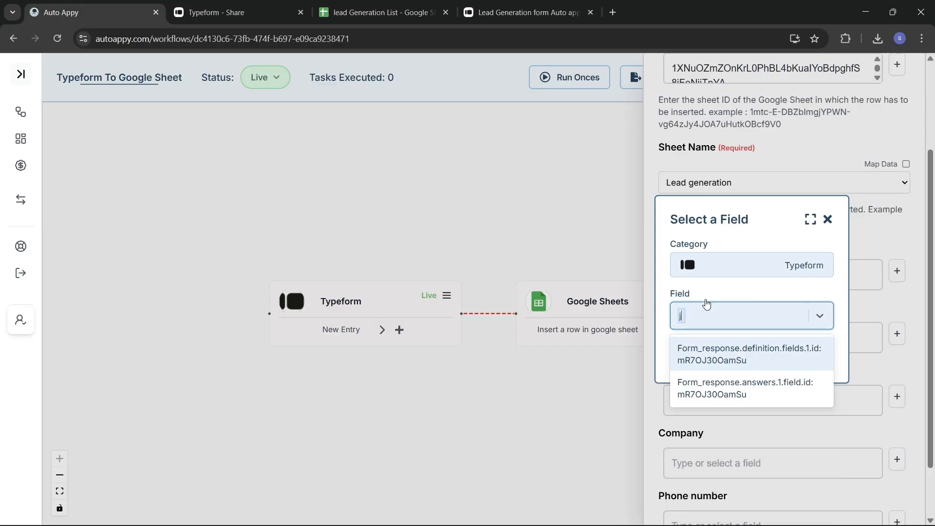
{"action": "type", "text": "ad"}
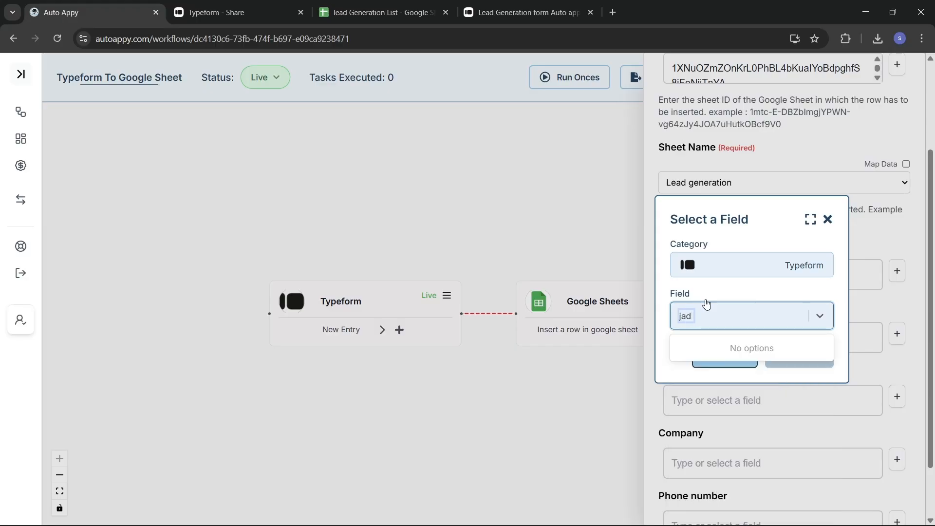
{"action": "key", "text": "BackSpace"}
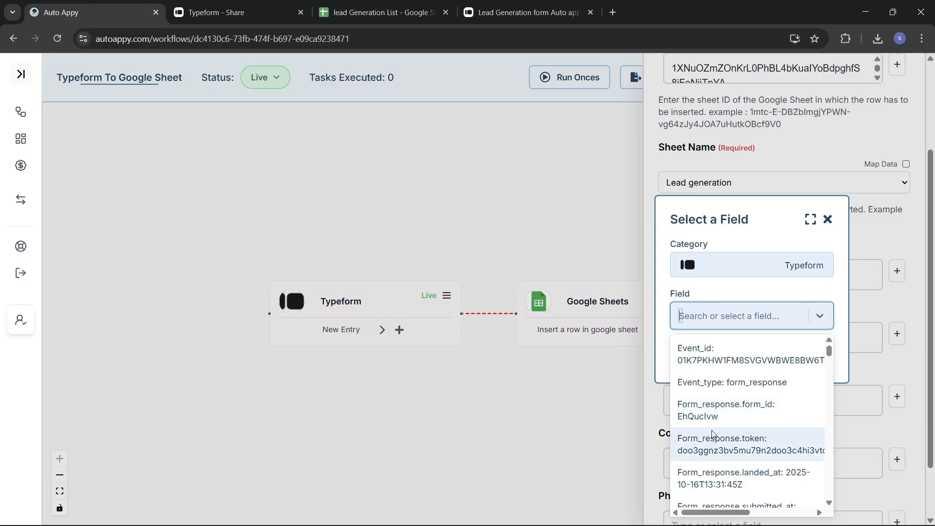
{"action": "scroll", "coordinate": [712, 433], "scroll_direction": "down", "scroll_amount": 6}
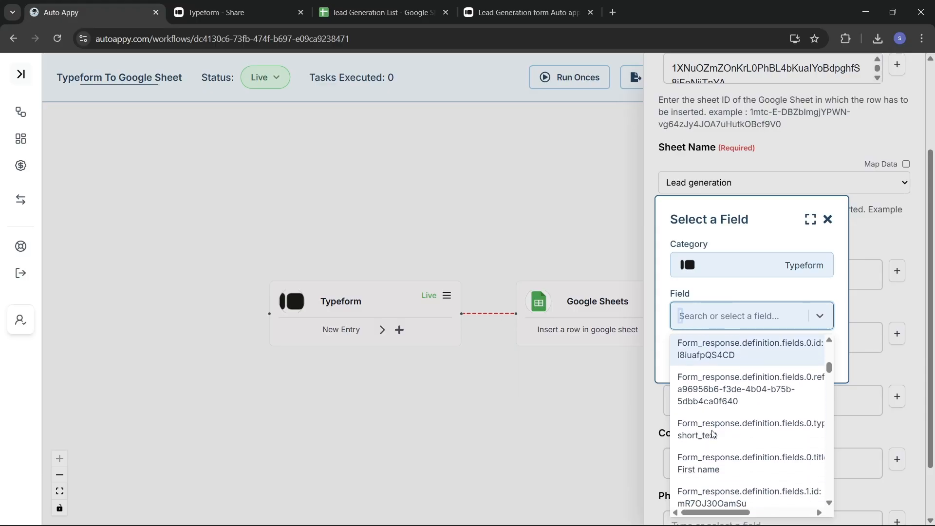
{"action": "scroll", "coordinate": [712, 433], "scroll_direction": "down", "scroll_amount": 1}
{"action": "scroll", "coordinate": [712, 432], "scroll_direction": "down", "scroll_amount": 3}
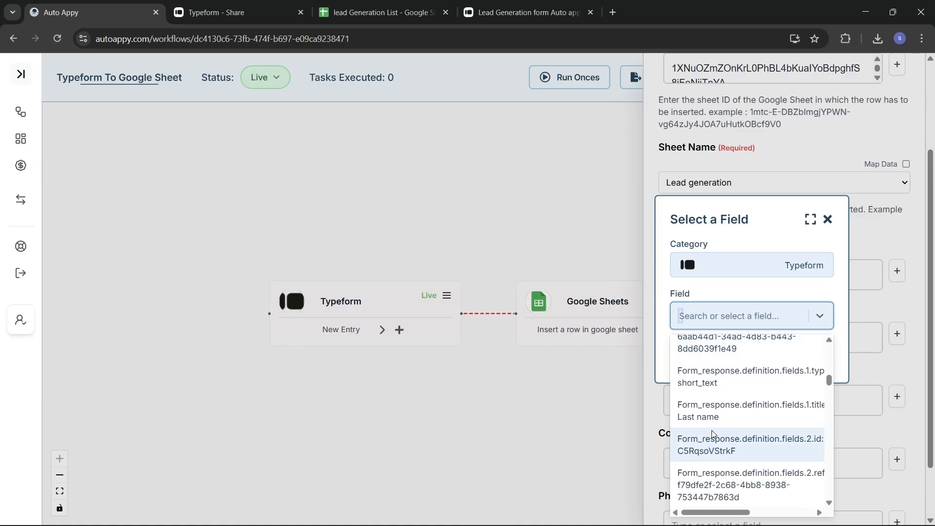
{"action": "scroll", "coordinate": [711, 431], "scroll_direction": "down", "scroll_amount": 1}
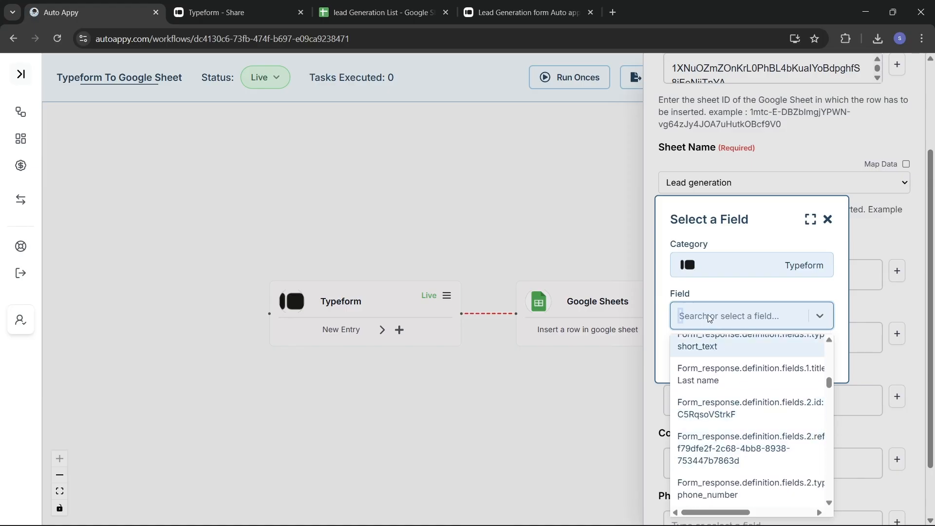
{"action": "type", "text": "an"}
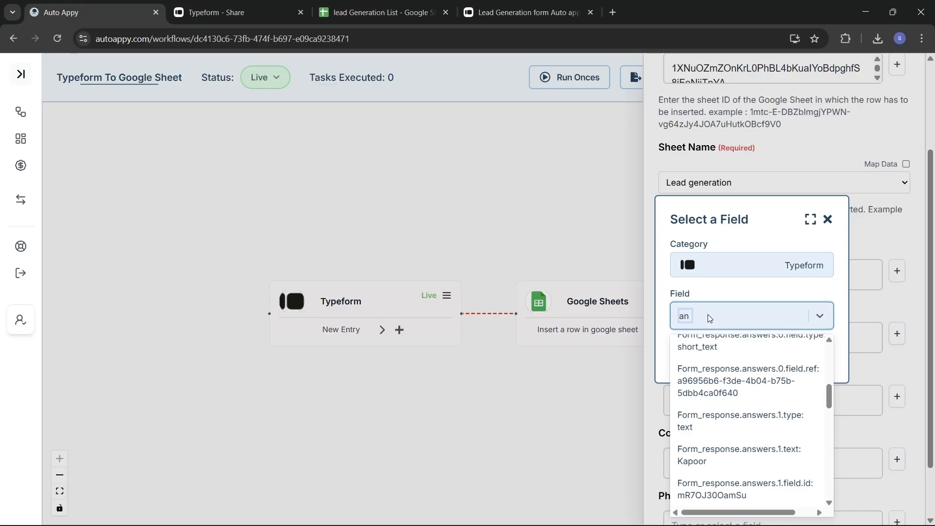
{"action": "type", "text": "swer"}
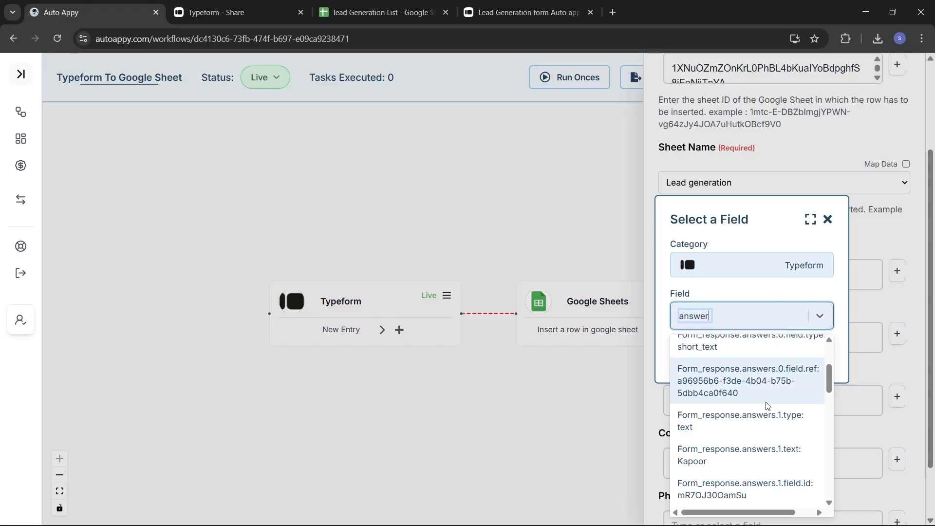
{"action": "scroll", "coordinate": [771, 405], "scroll_direction": "up", "scroll_amount": 3}
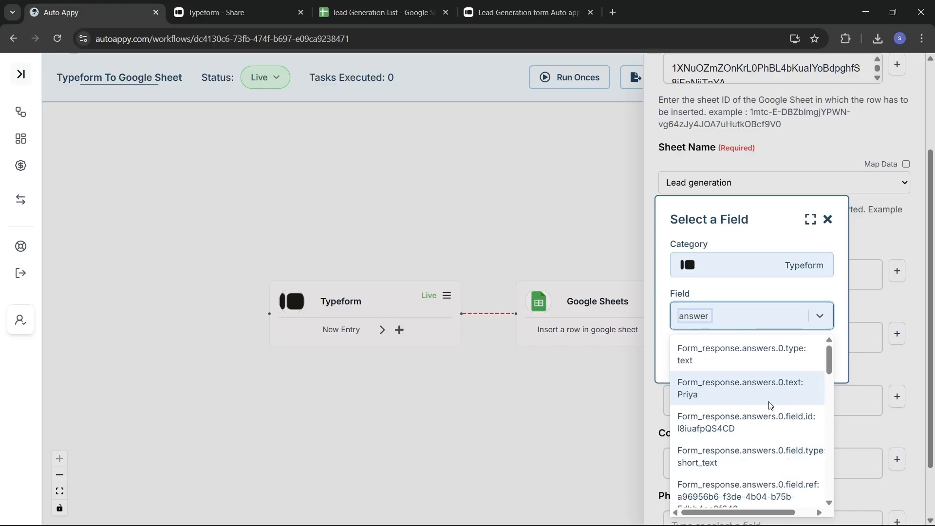
{"action": "scroll", "coordinate": [771, 457], "scroll_direction": "down", "scroll_amount": 3}
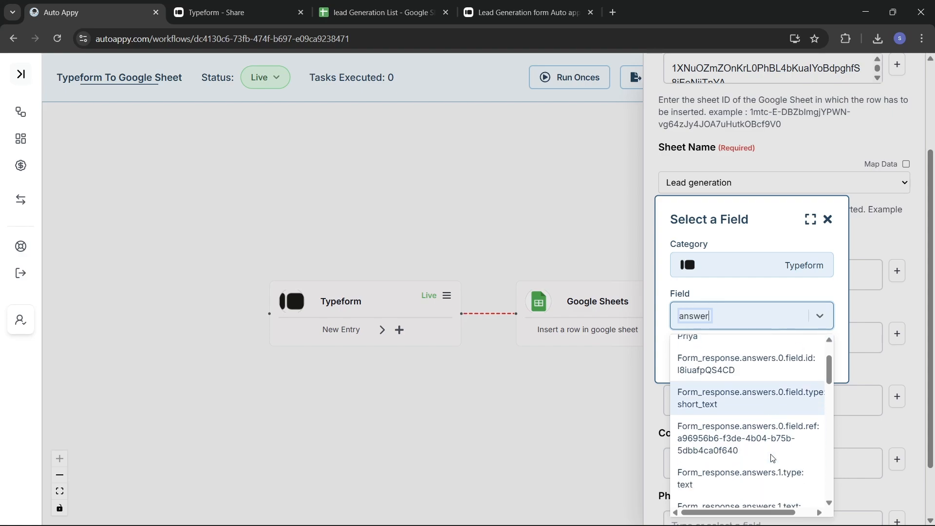
{"action": "scroll", "coordinate": [773, 455], "scroll_direction": "down", "scroll_amount": 1}
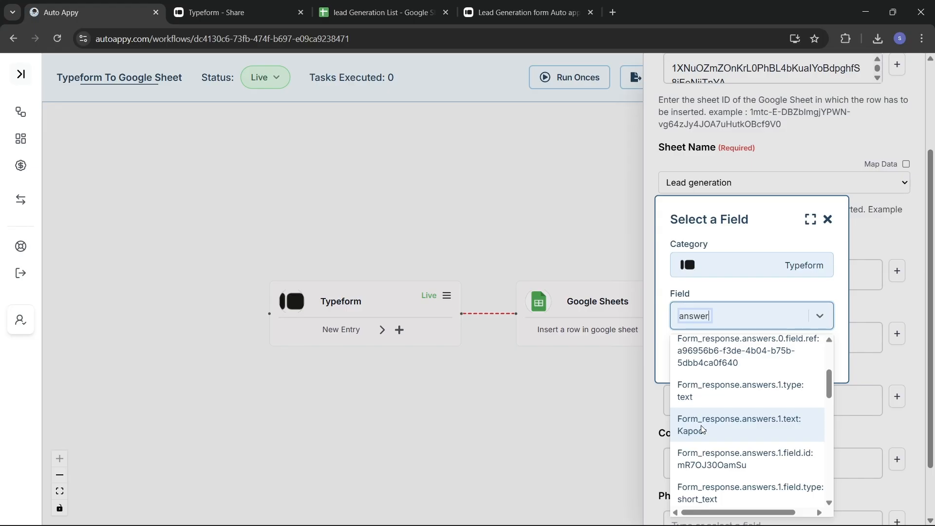
{"action": "left_click", "coordinate": [714, 429]}
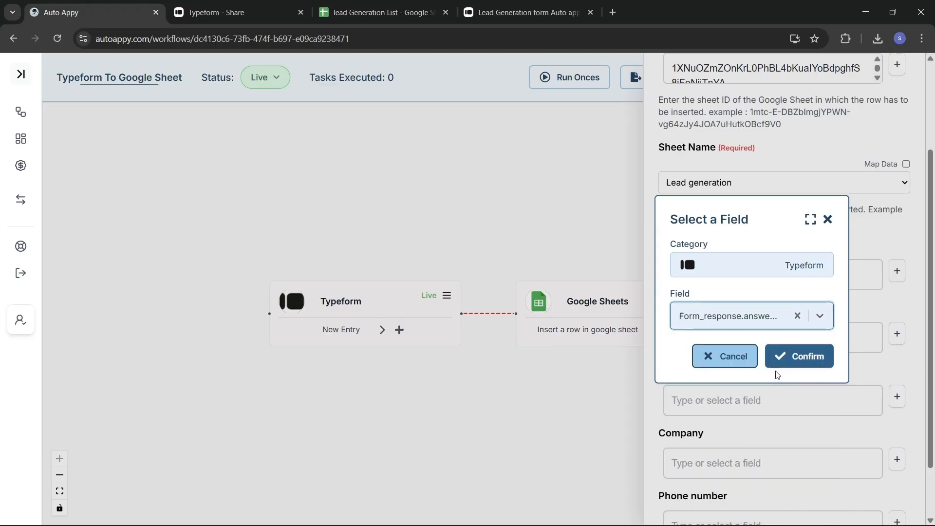
{"action": "left_click", "coordinate": [796, 364]}
{"action": "left_click", "coordinate": [855, 398]}
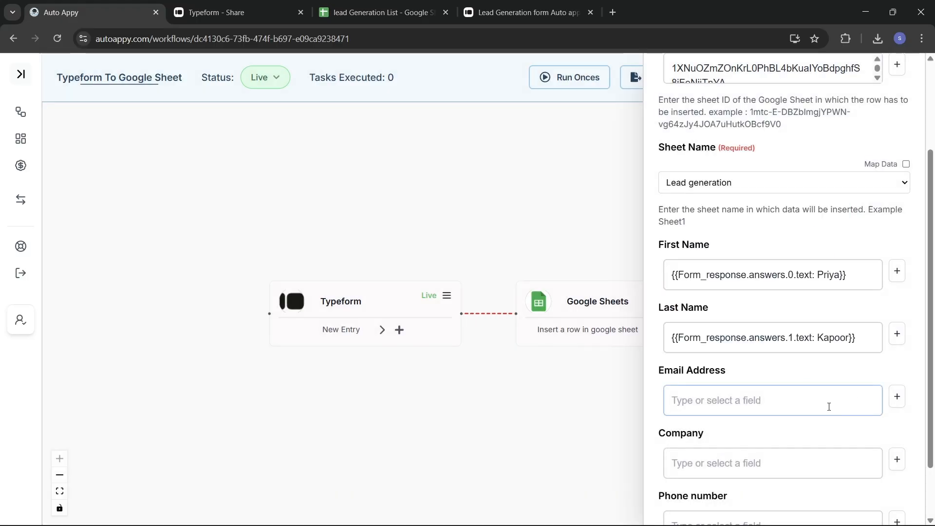
Map the Email Address column to the respondent's Typeform email answer.
{"action": "left_click", "coordinate": [806, 408]}
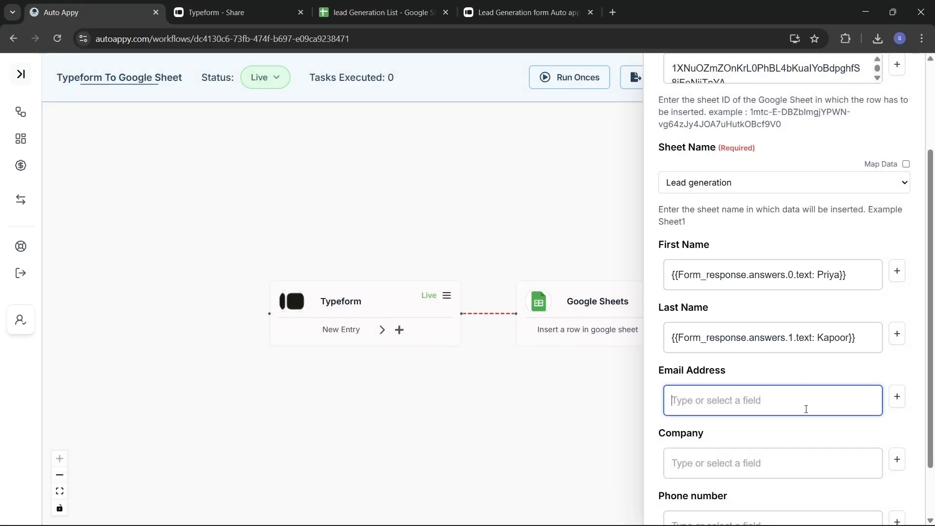
{"action": "left_click", "coordinate": [893, 400]}
{"action": "left_click", "coordinate": [740, 298]}
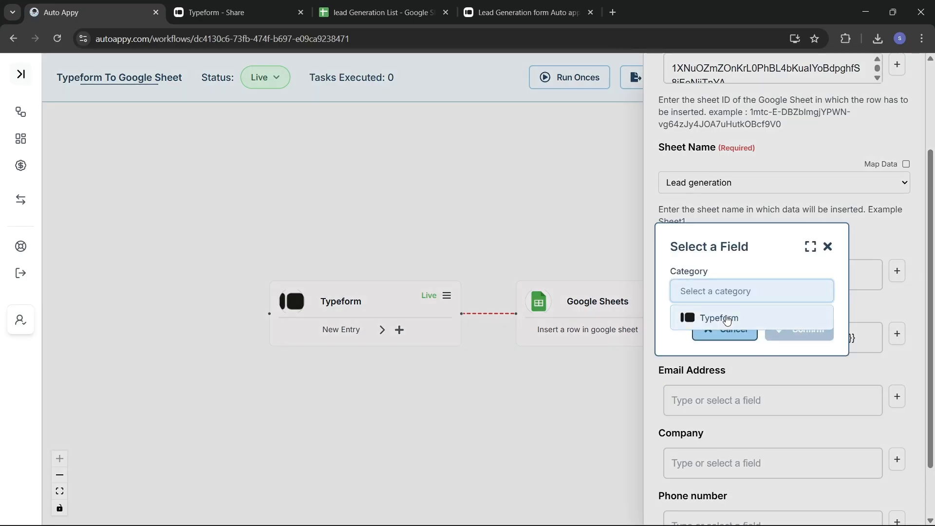
{"action": "left_click", "coordinate": [726, 318]}
{"action": "left_click", "coordinate": [738, 316]}
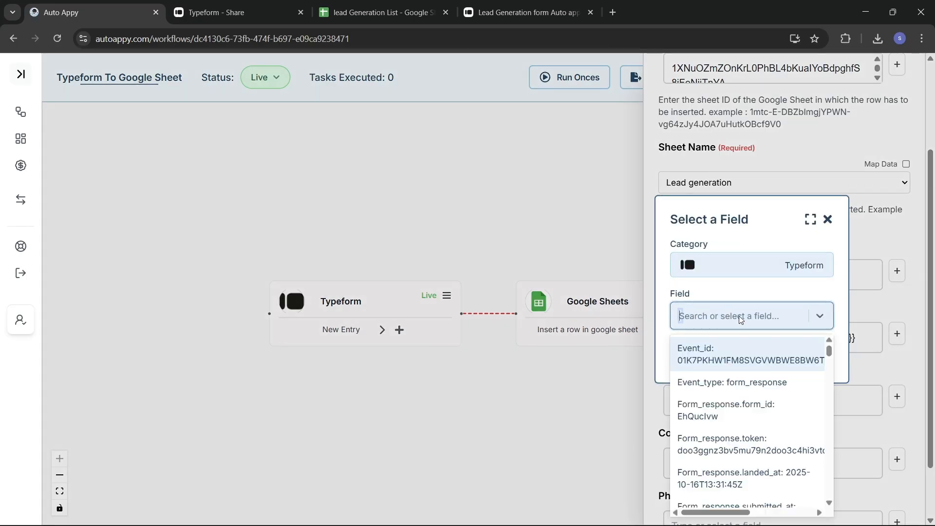
{"action": "type", "text": "ss"}
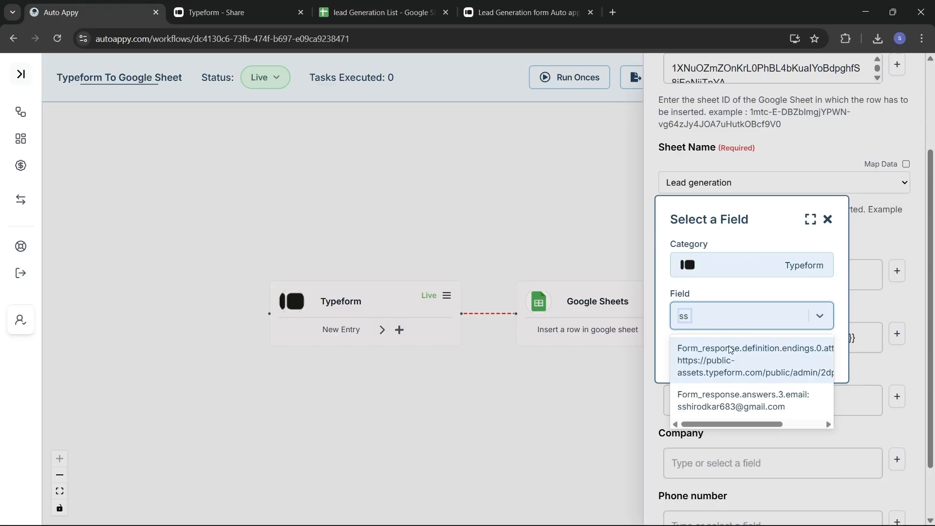
{"action": "left_click", "coordinate": [763, 412]}
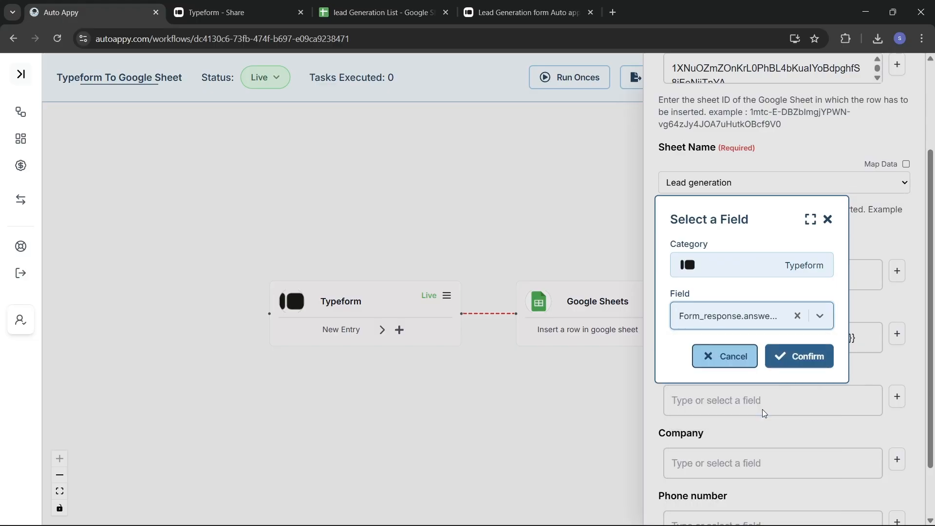
{"action": "left_click", "coordinate": [795, 354]}
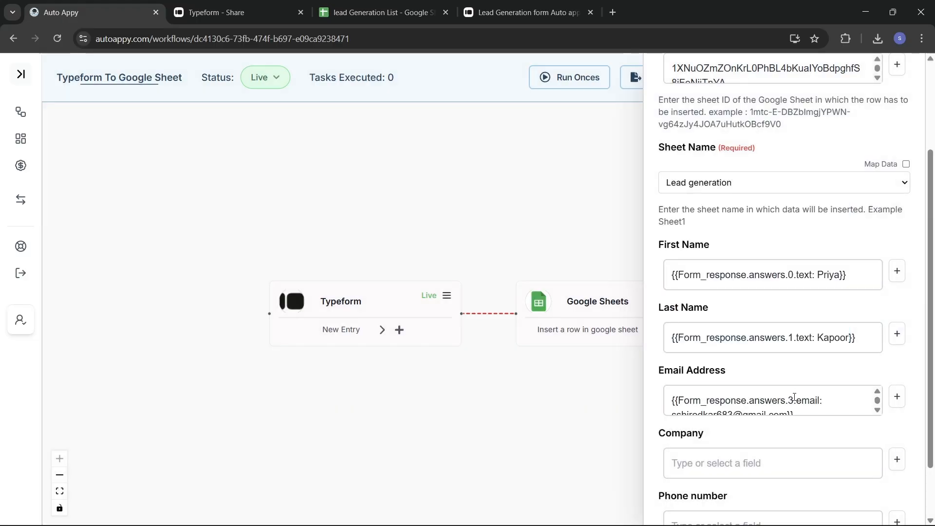
Map the Company column to the Typeform company answer, answers.4.text.
{"action": "left_click", "coordinate": [897, 460]}
{"action": "left_click", "coordinate": [745, 292]}
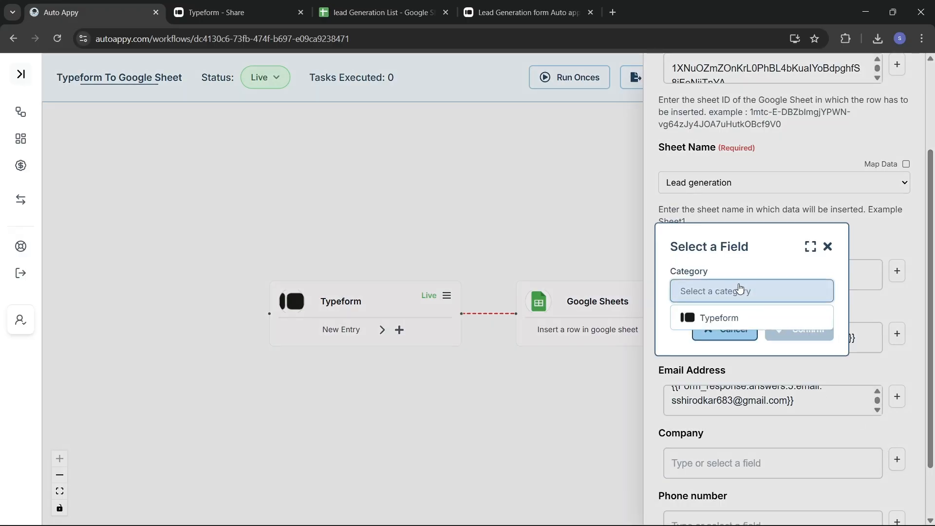
{"action": "left_click", "coordinate": [752, 319]}
{"action": "left_click", "coordinate": [752, 319]}
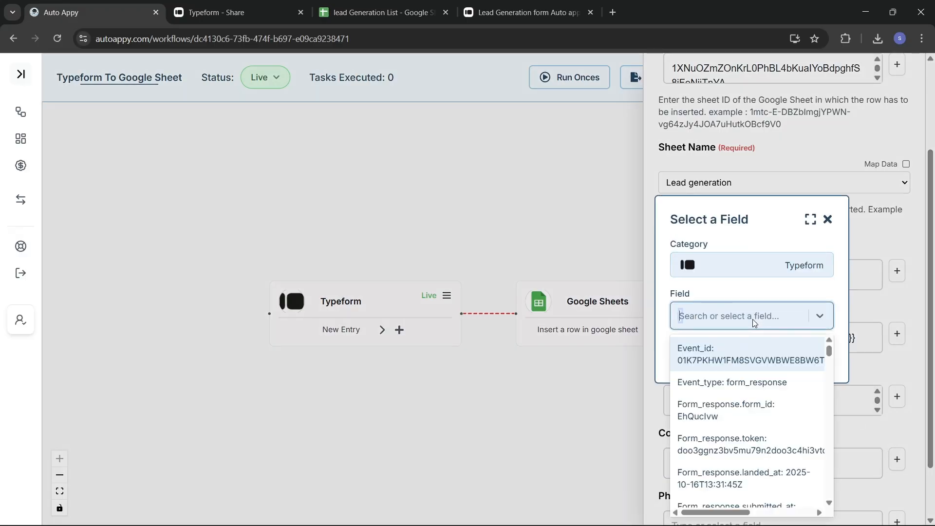
{"action": "type", "text": "aut"}
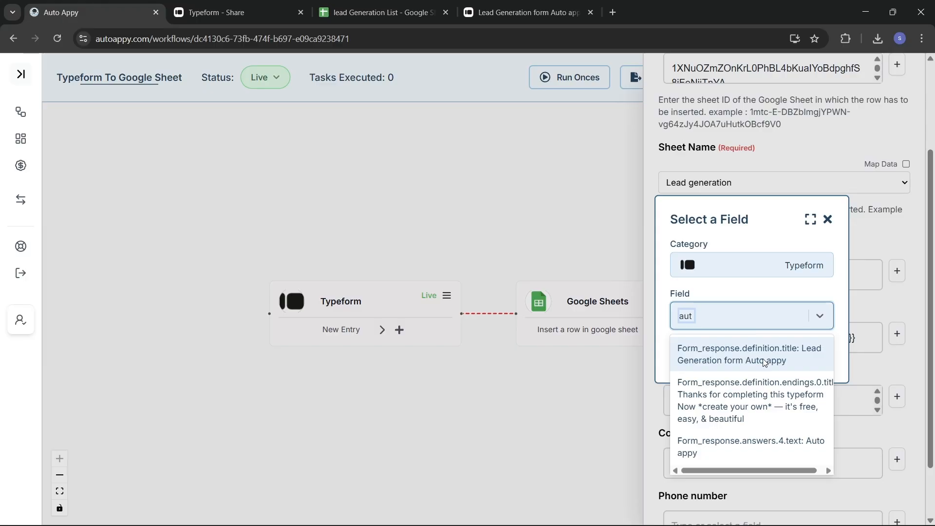
{"action": "left_click", "coordinate": [752, 443]}
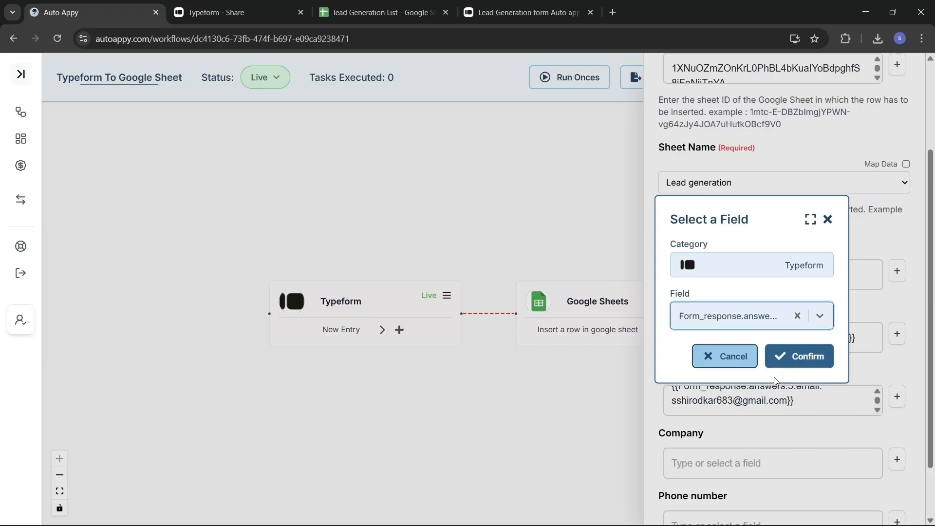
{"action": "left_click", "coordinate": [777, 356]}
Map Phone number to the Typeform answers.2.phone_number field.
{"action": "scroll", "coordinate": [805, 439], "scroll_direction": "down", "scroll_amount": 2}
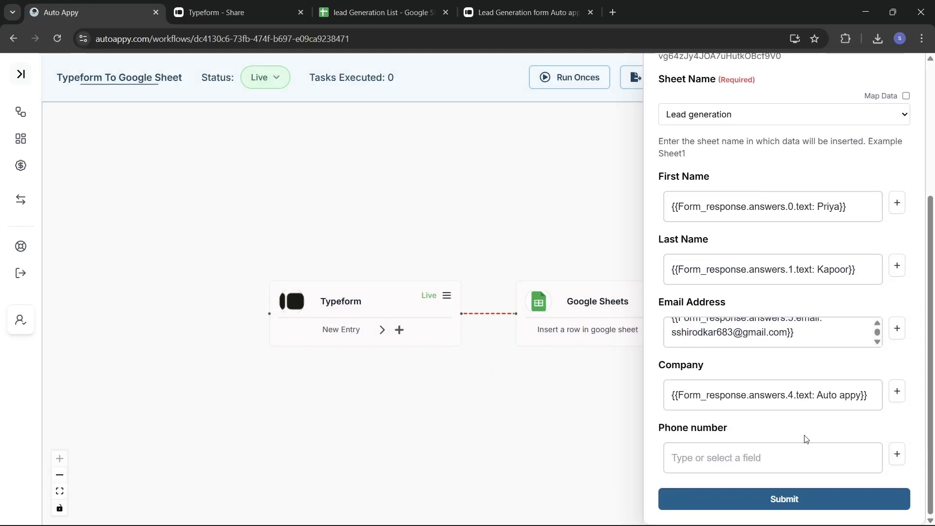
{"action": "left_click", "coordinate": [897, 454]}
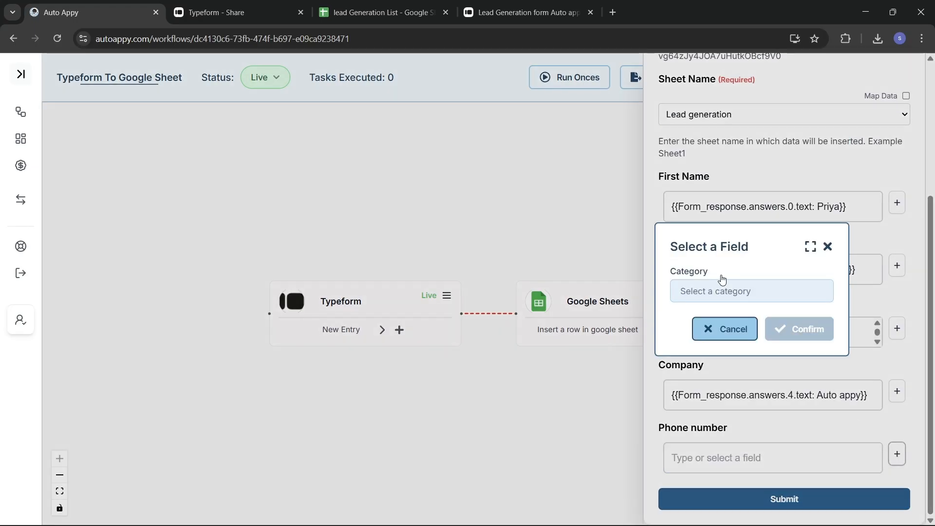
{"action": "left_click", "coordinate": [730, 292]}
{"action": "left_click", "coordinate": [738, 317]}
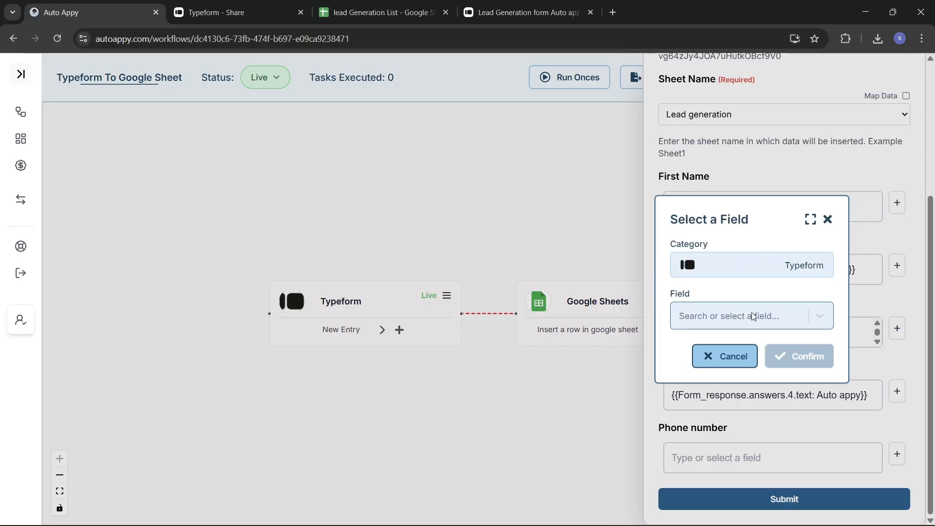
{"action": "left_click", "coordinate": [757, 317]}
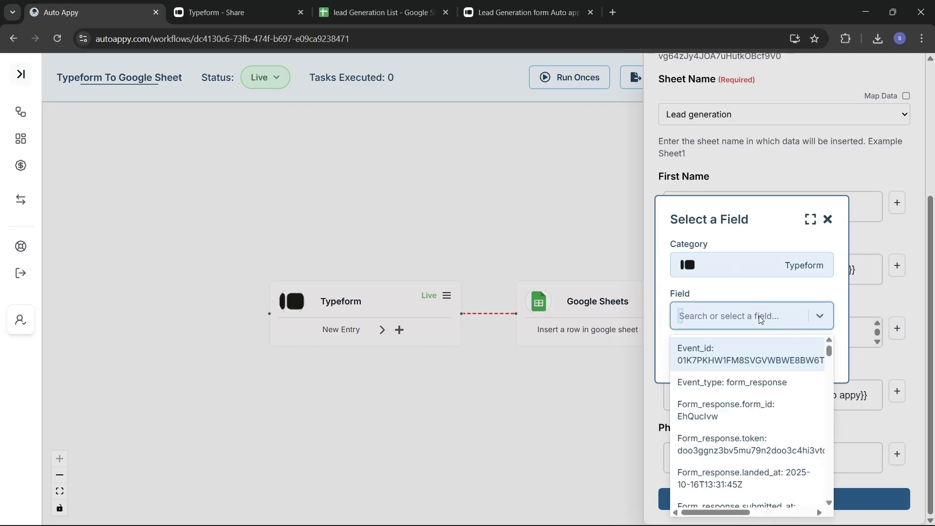
{"action": "type", "text": "888"}
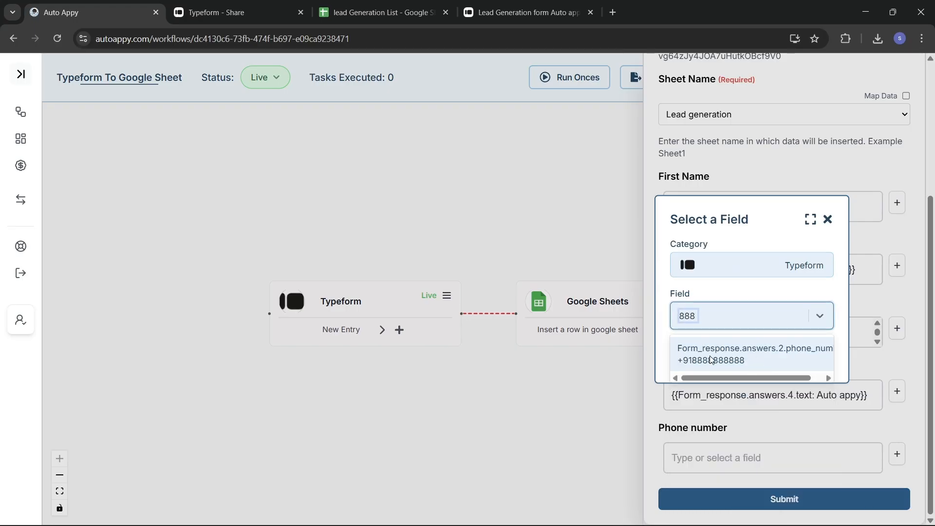
{"action": "left_click", "coordinate": [732, 363]}
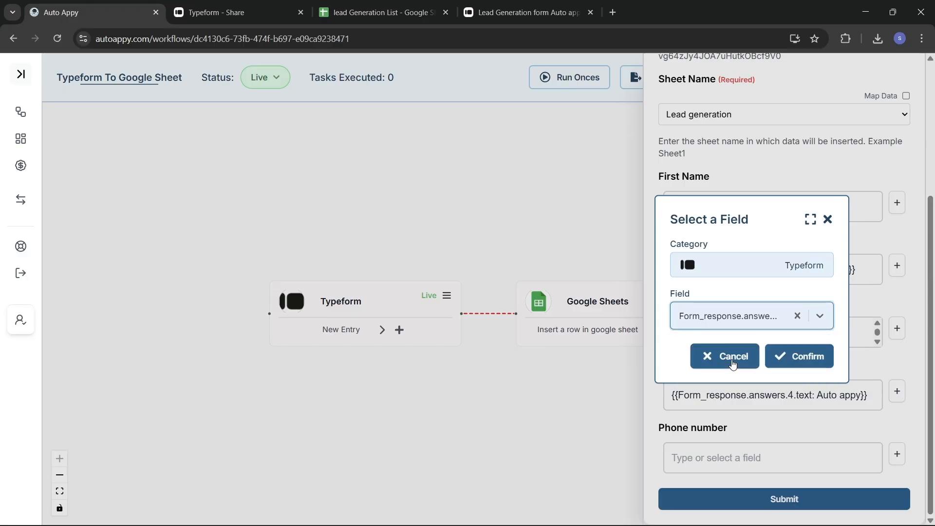
{"action": "left_click", "coordinate": [798, 356]}
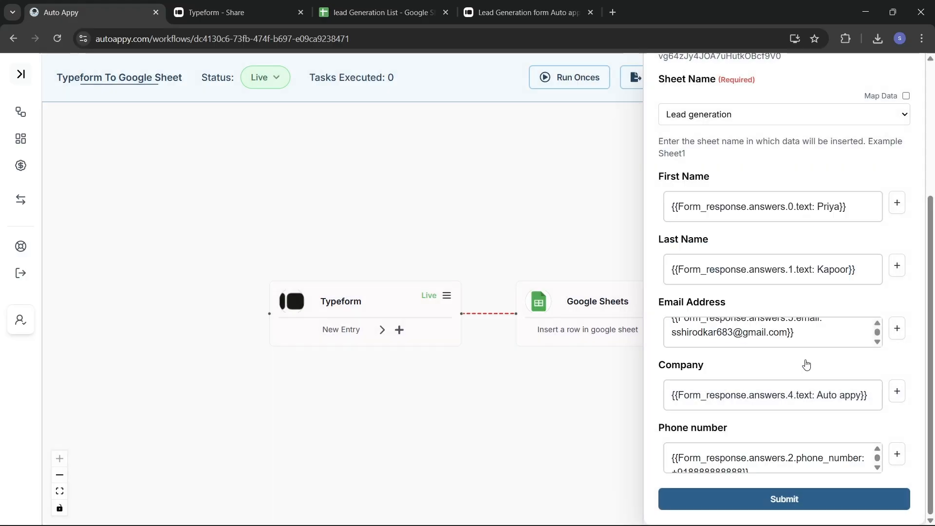
Submit the Google Sheets mappings and test the node, showing the 'Row inserted successfully' sample data.
{"action": "left_click", "coordinate": [803, 504]}
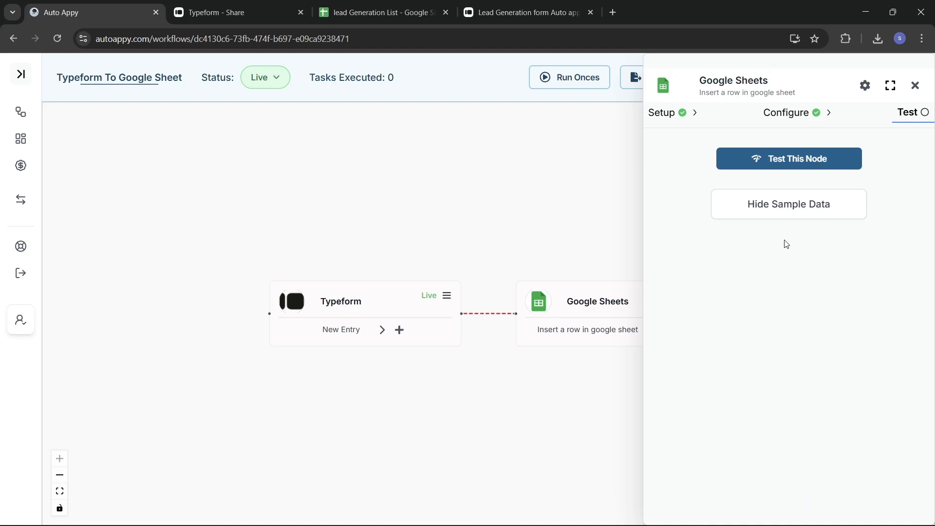
{"action": "left_click", "coordinate": [777, 165]}
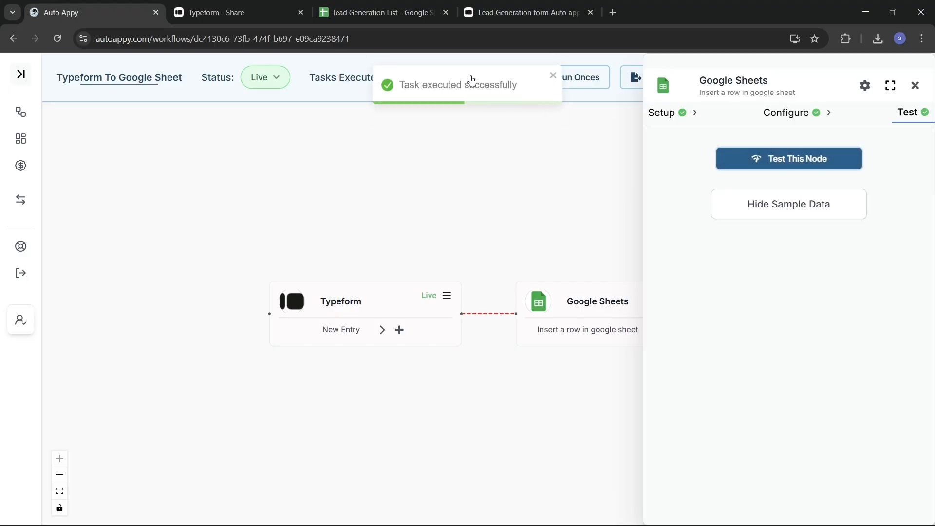
{"action": "left_click", "coordinate": [790, 205]}
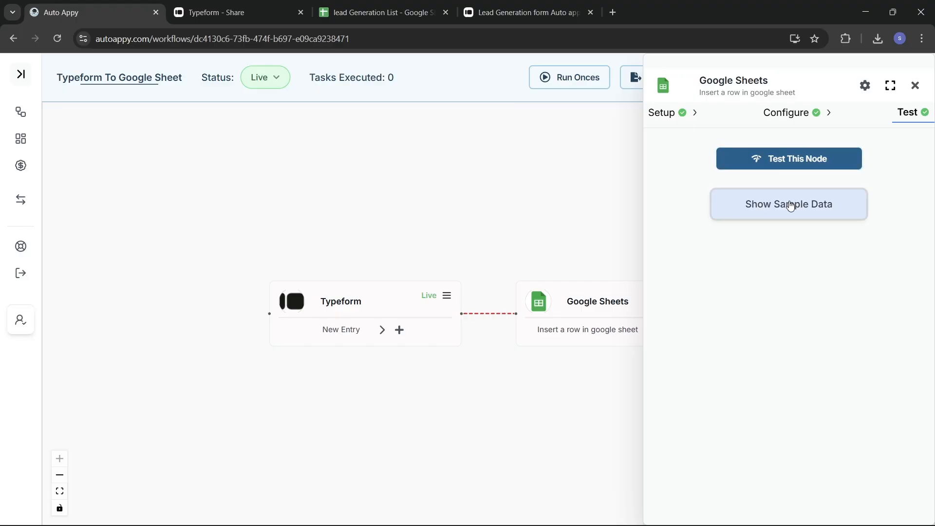
{"action": "left_click", "coordinate": [790, 205]}
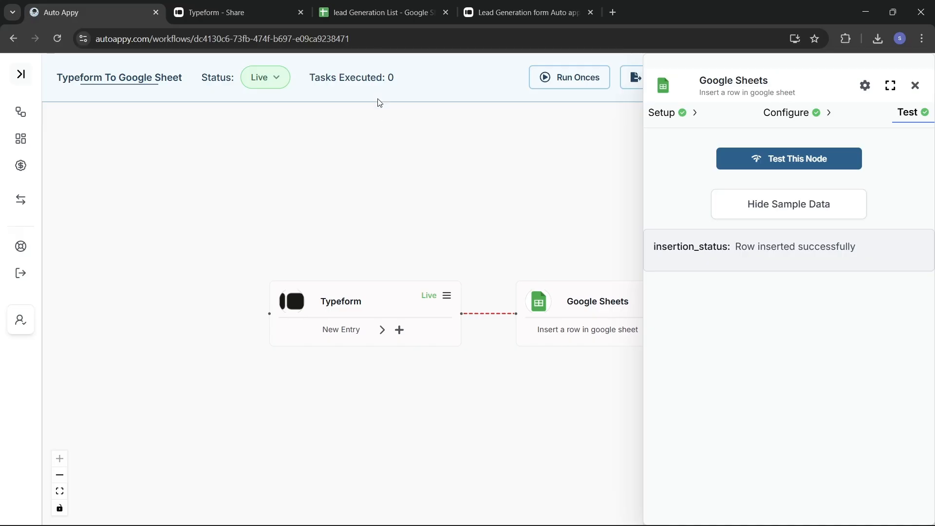
Check the test lead's new row in the lead Generation List, then return to Auto Appy.
{"action": "left_click", "coordinate": [373, 12]}
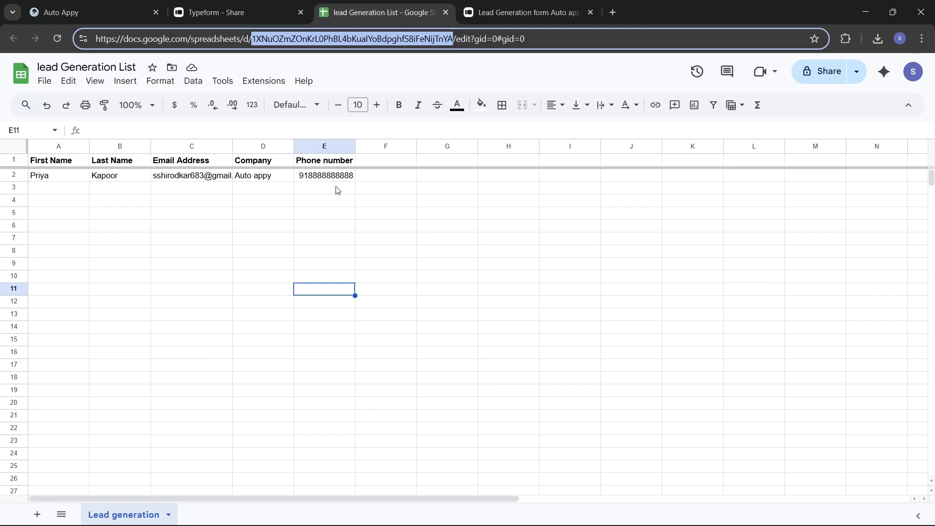
{"action": "left_click", "coordinate": [97, 12]}
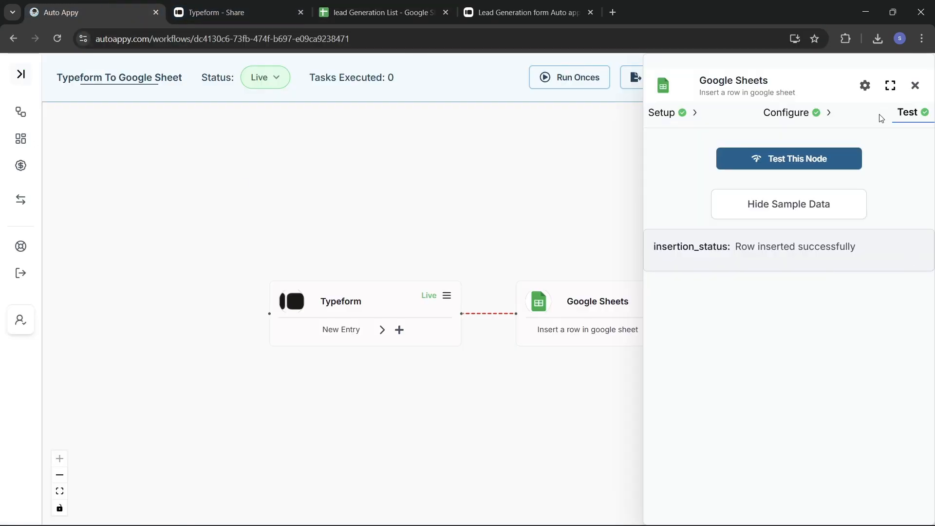
Close the Google Sheets node's settings panel.
{"action": "left_click", "coordinate": [915, 86]}
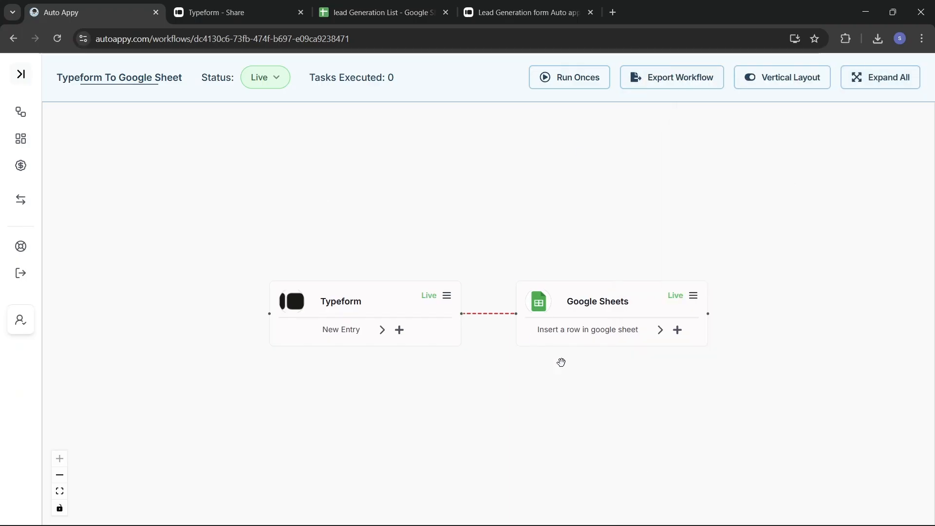